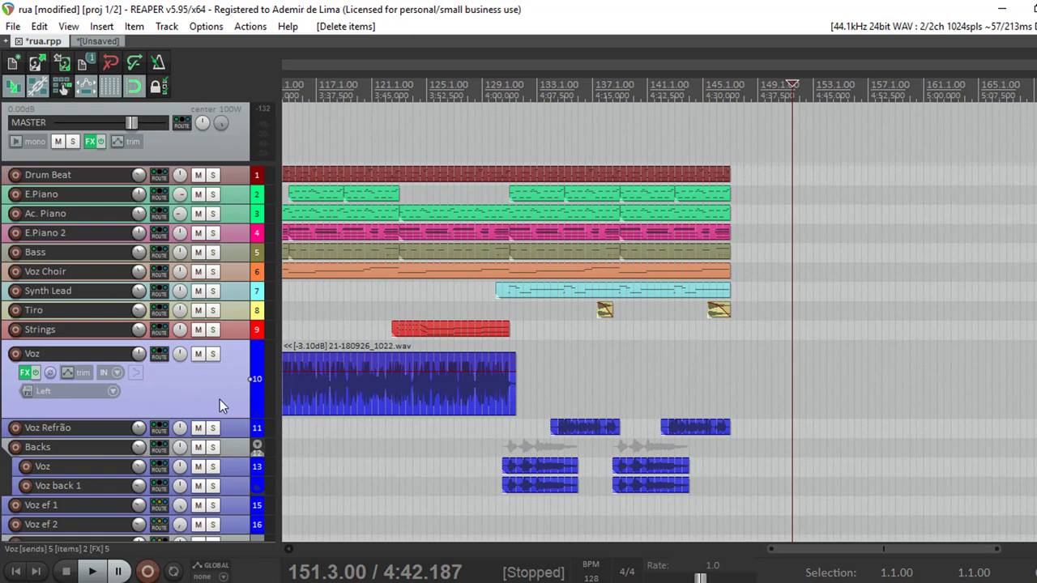
- Play the song from its beginning and reduce the Voz track to its minimum height
scroll(412, 365, down, 3)
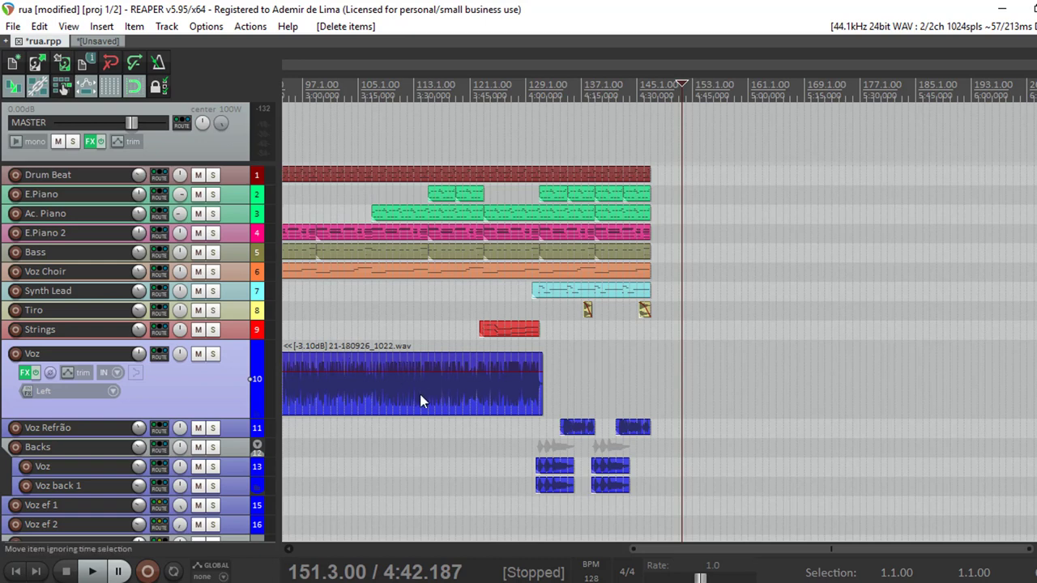
scroll(421, 330, up, 1)
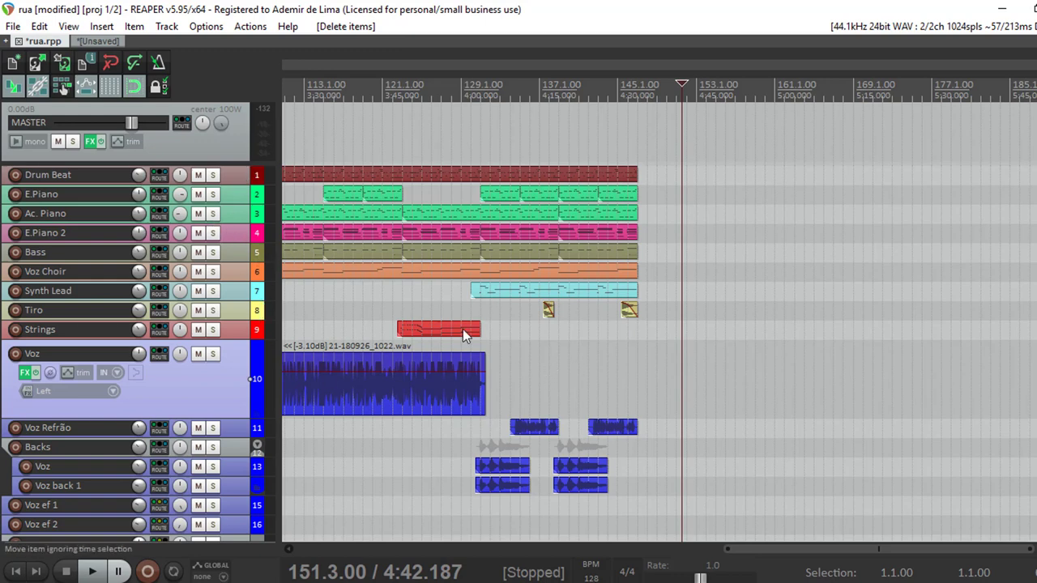
click(16, 571)
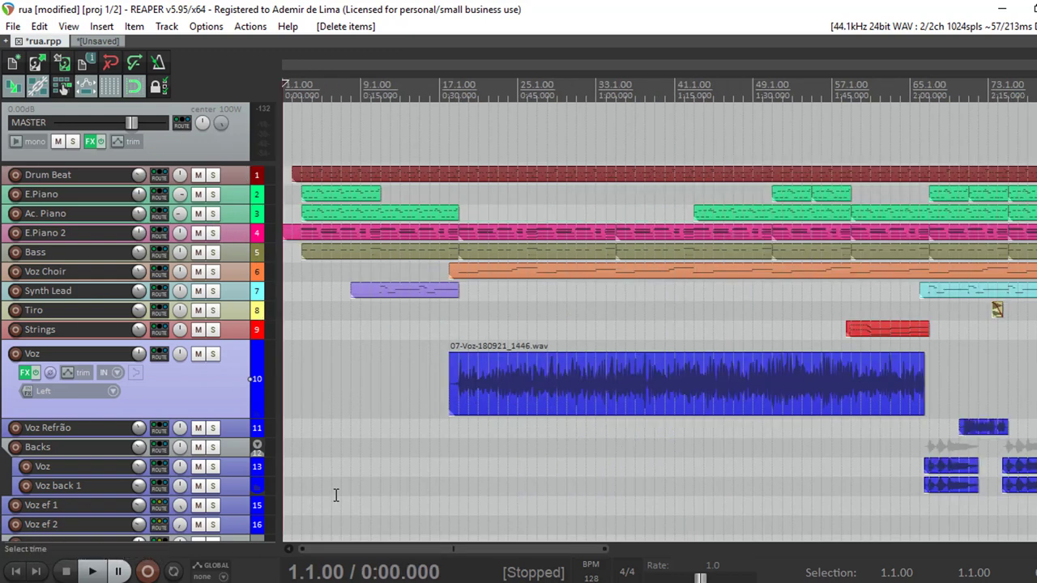
click(93, 572)
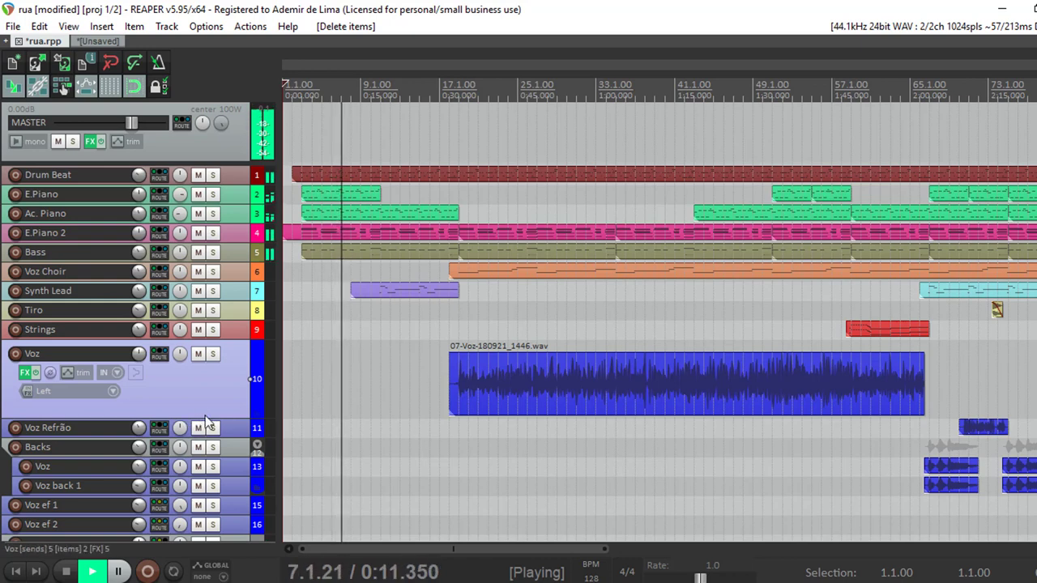
drag(226, 420, 230, 356)
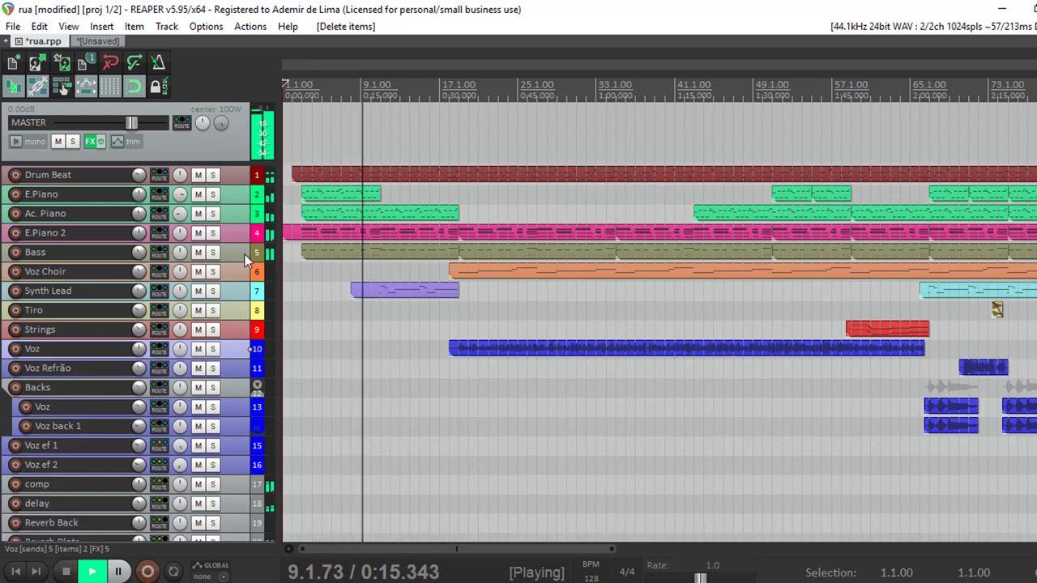
- Enlarge the Drum Beat track and inspect the Xpand!2 instrument in its effects chain during playback
drag(230, 184, 230, 226)
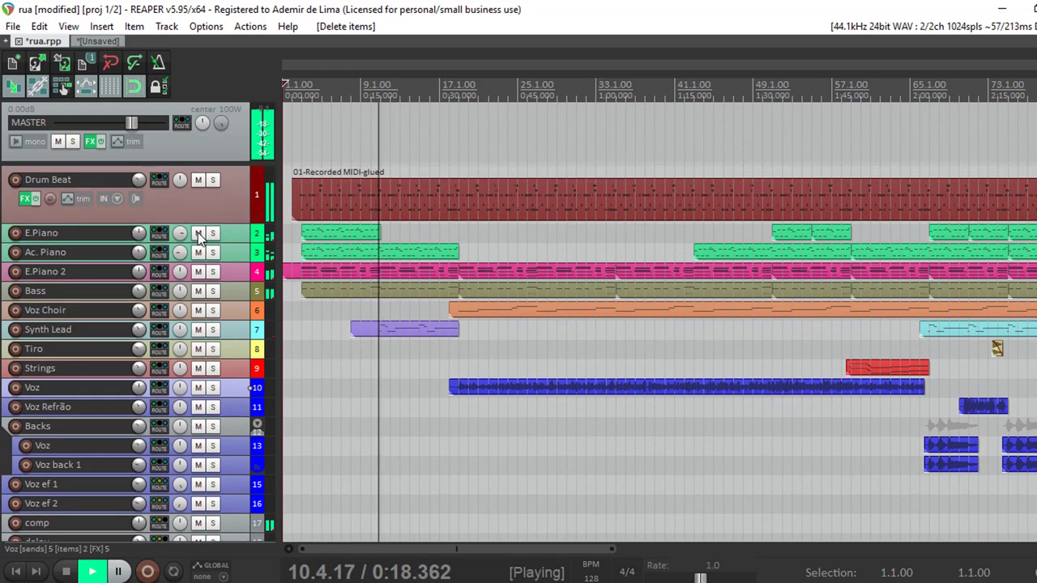
click(25, 199)
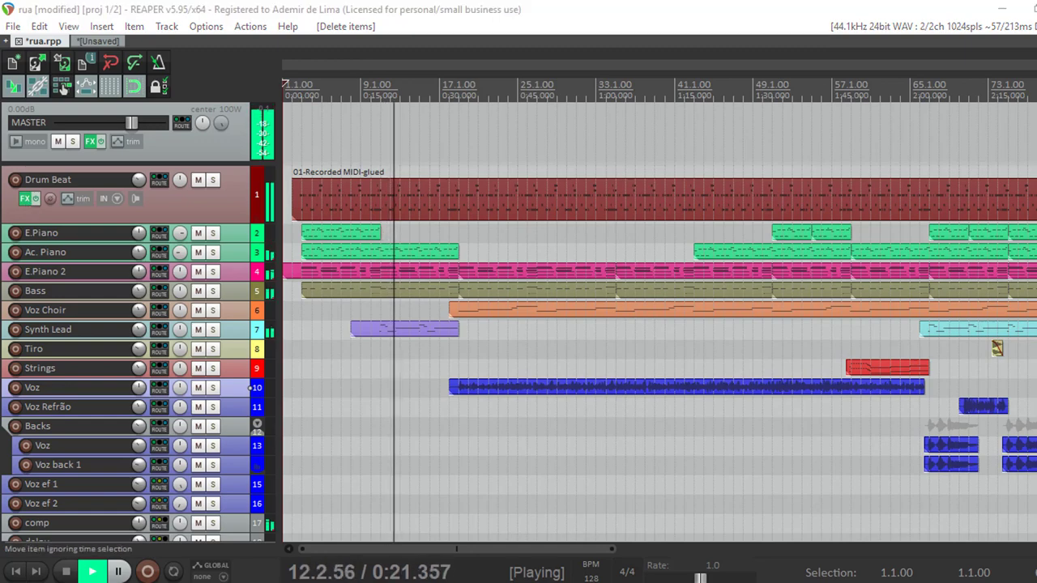
drag(596, 189, 541, 177)
click(378, 212)
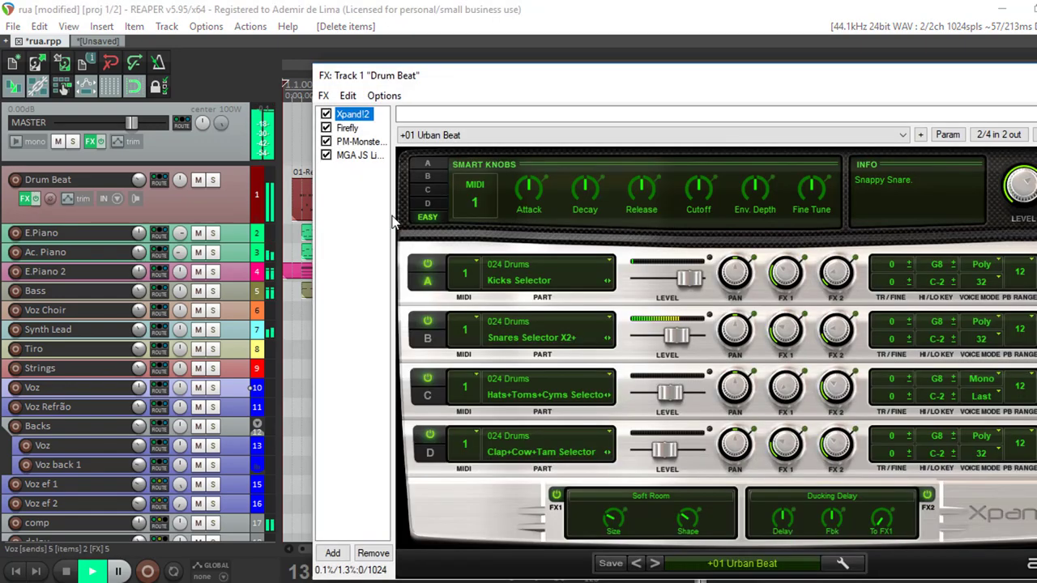
drag(810, 79, 655, 71)
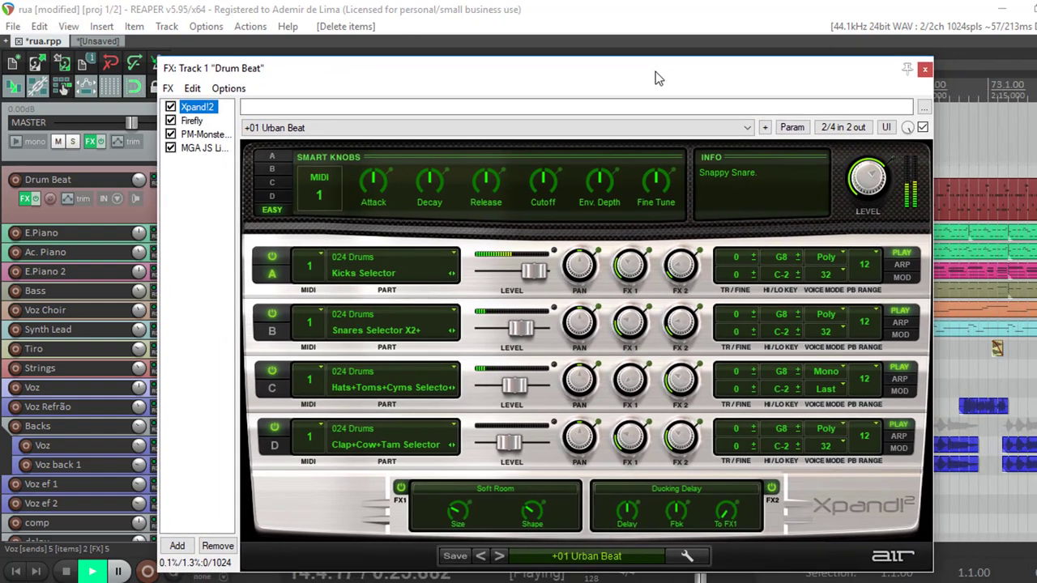
click(926, 72)
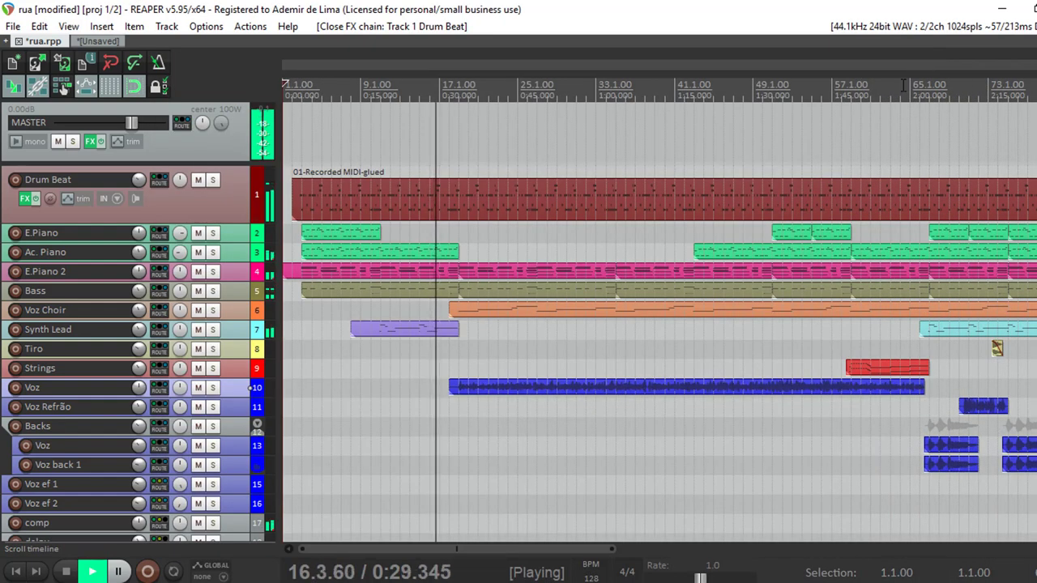
- Inspect the Xpand!2 instrument in the Bass track's effects chain, and return the Bass and Drum Beat tracks to minimum height
double_click(73, 293)
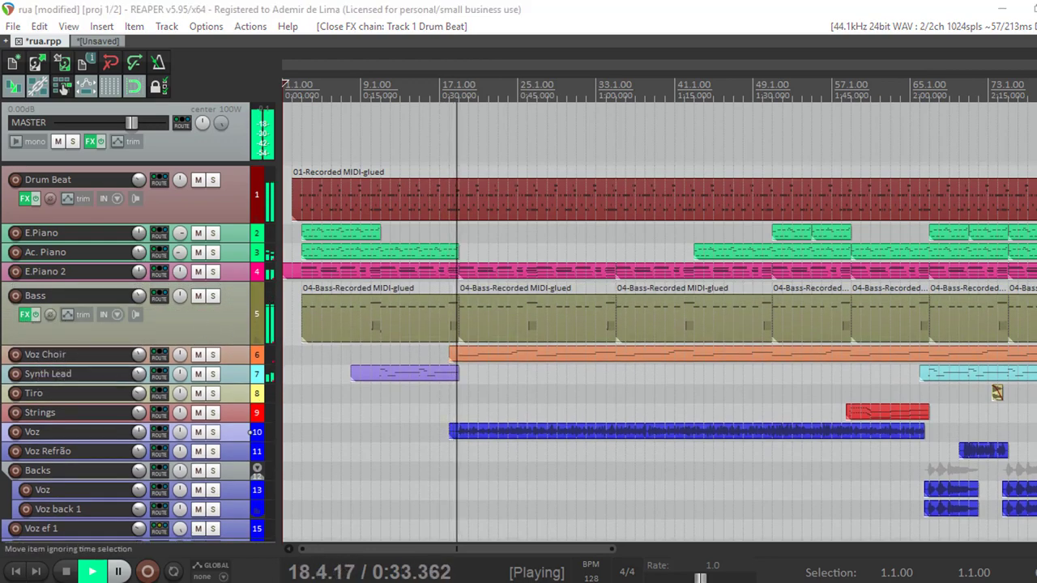
key(shift+f)
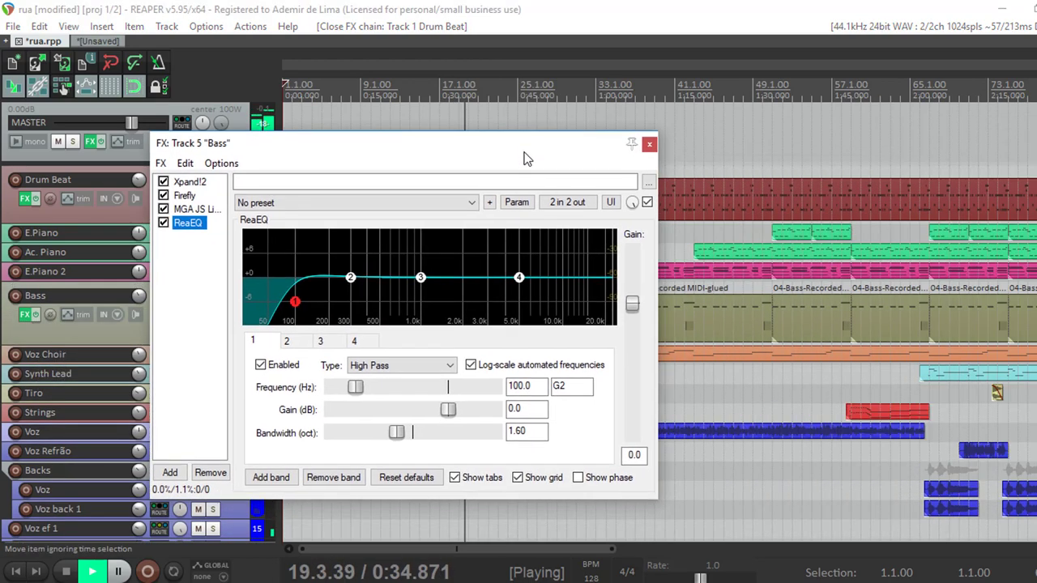
click(184, 183)
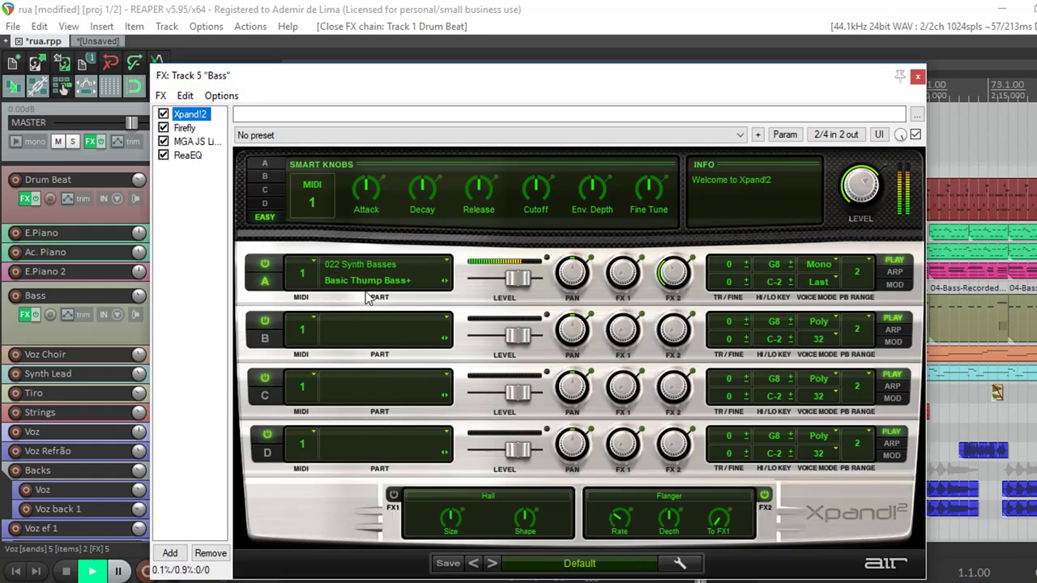
click(917, 76)
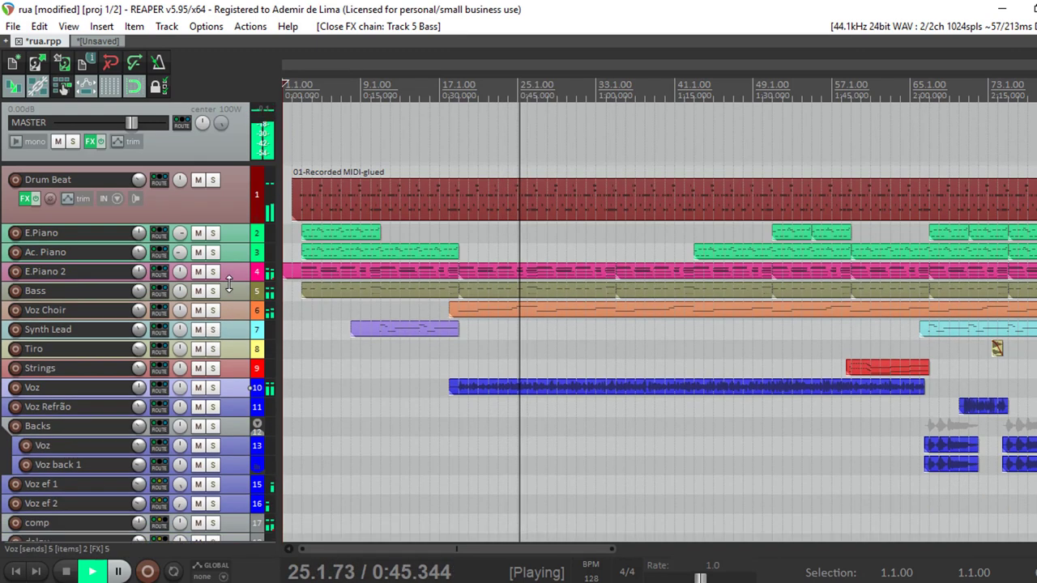
drag(234, 344, 244, 185)
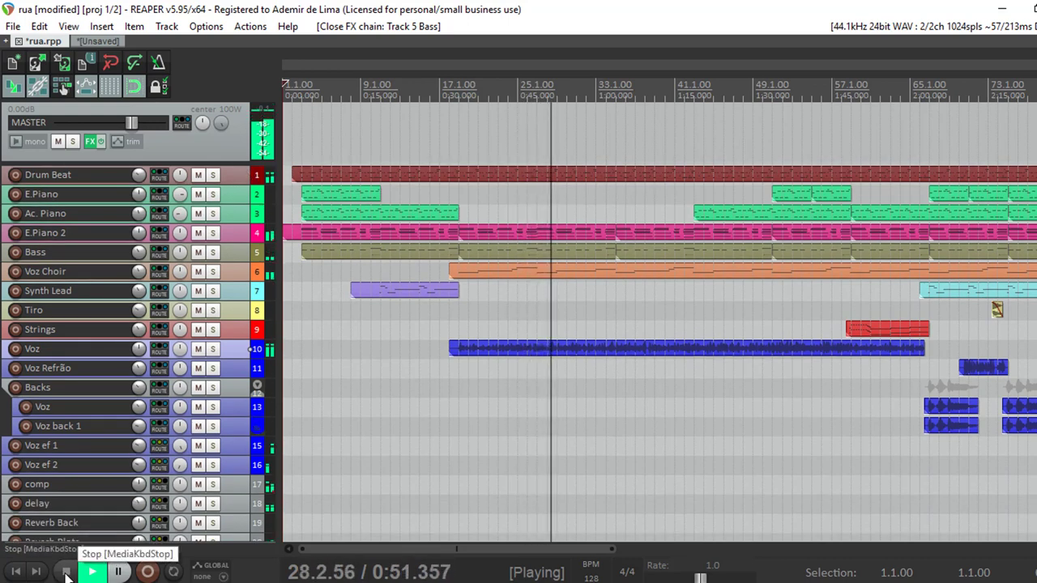
- Solo the Drum Beat track and enlarge it with playback stopped
click(212, 174)
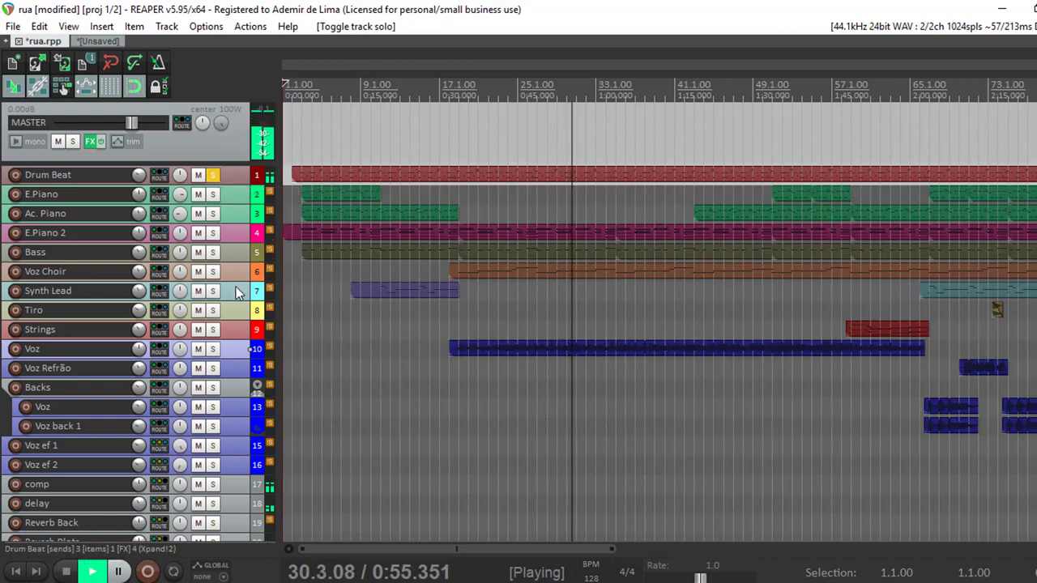
click(66, 572)
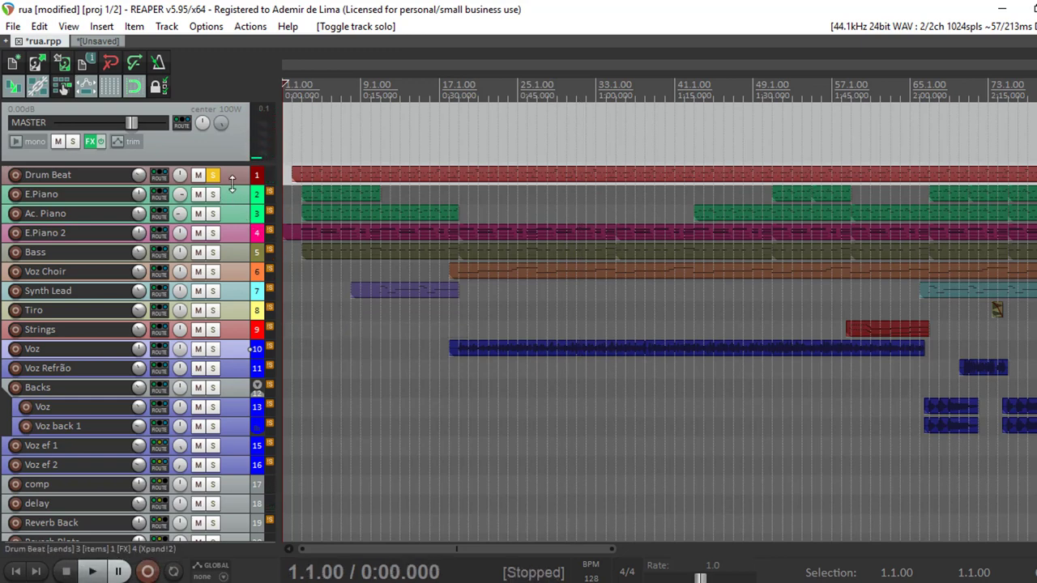
drag(233, 185, 233, 234)
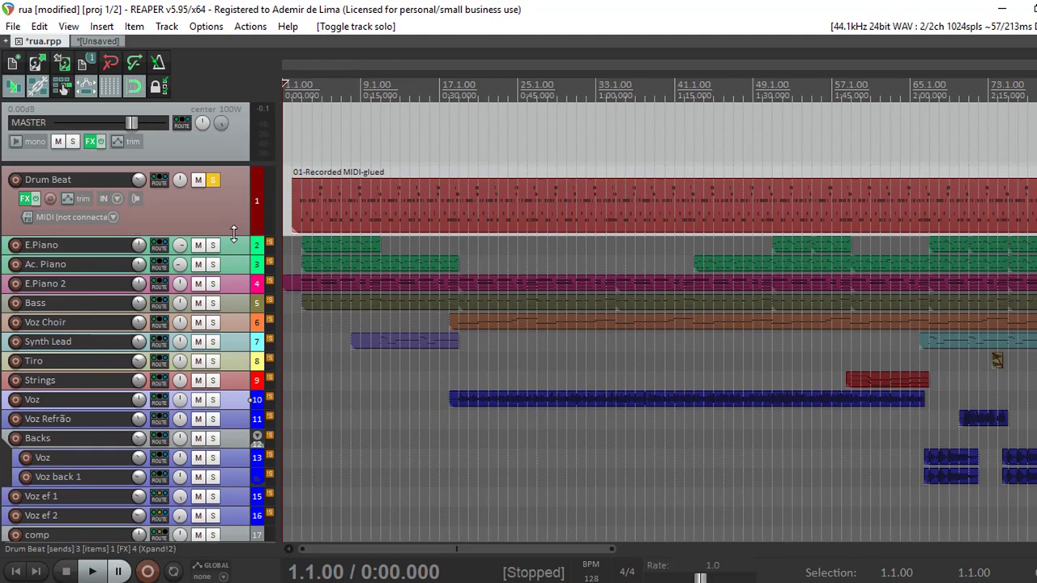
- Examine the 26 Drums preset list of the Drum Beat track's Xpand!2 instrument
click(26, 199)
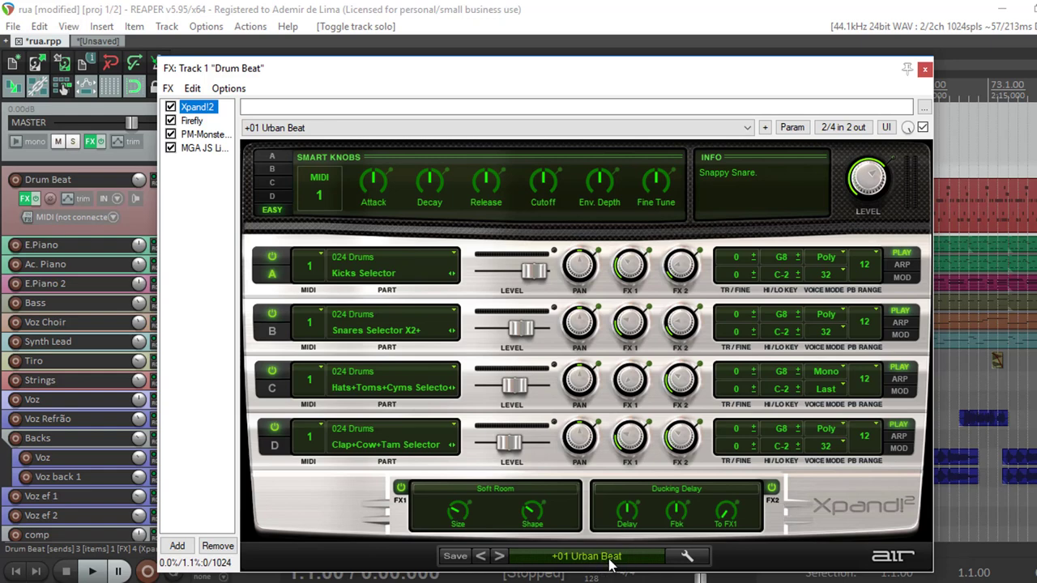
click(645, 567)
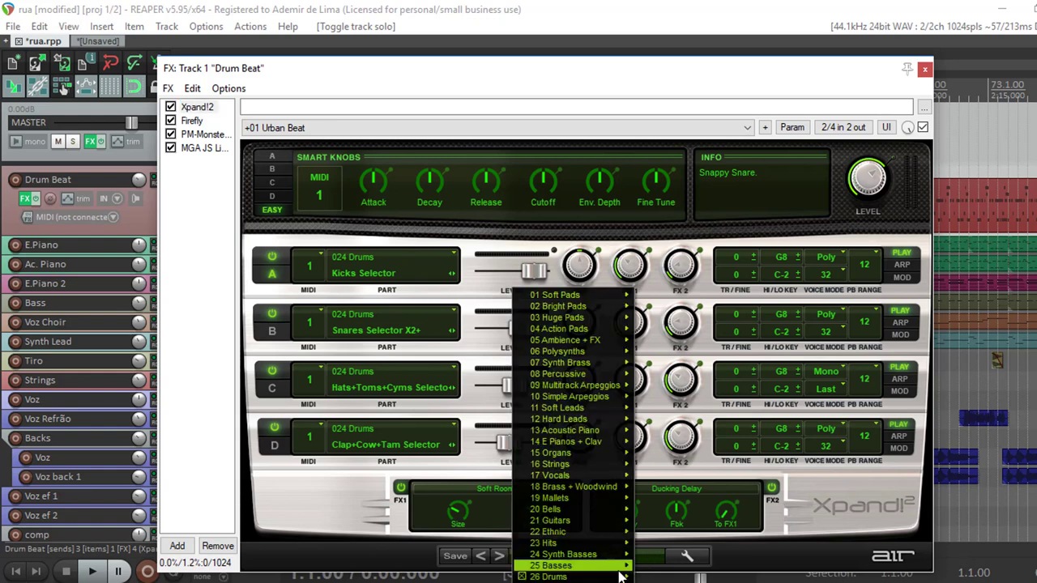
mouse_move(571, 576)
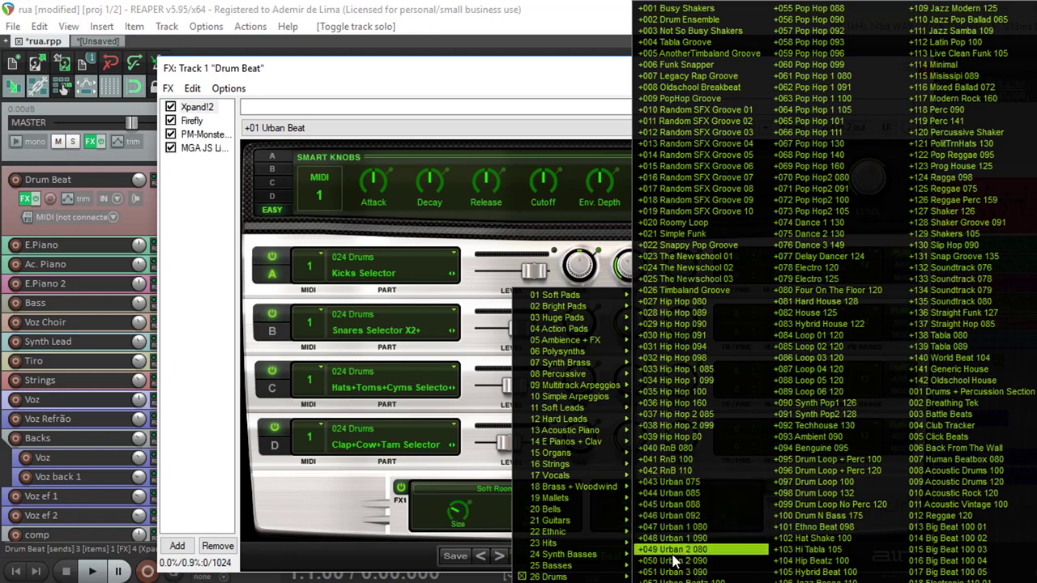
click(325, 516)
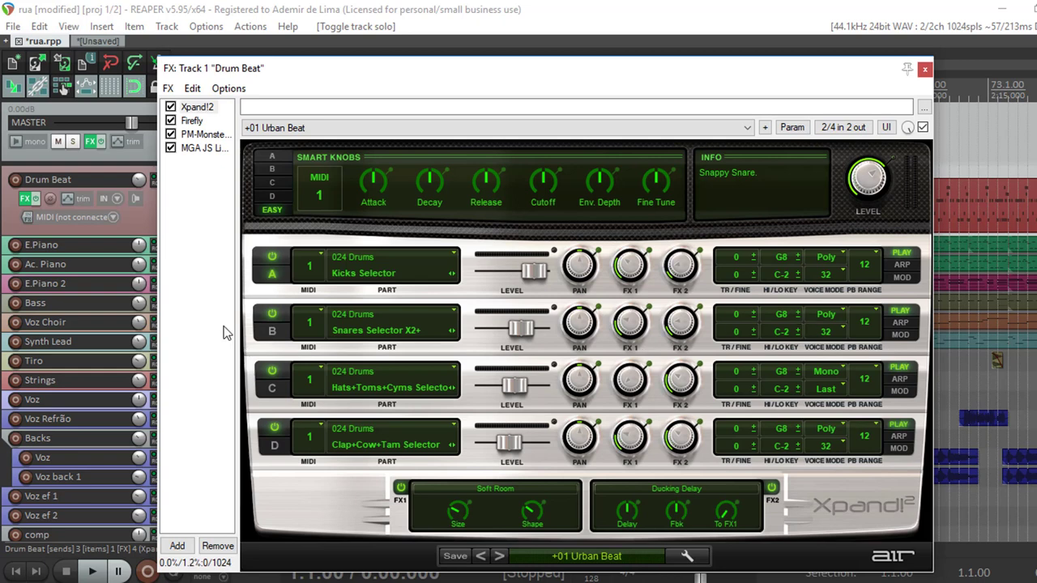
- Review the settings of Xpand!2, Firefly, PM-Monster Boost and MGA JS Limiter in the Drum Beat effects chain
click(181, 260)
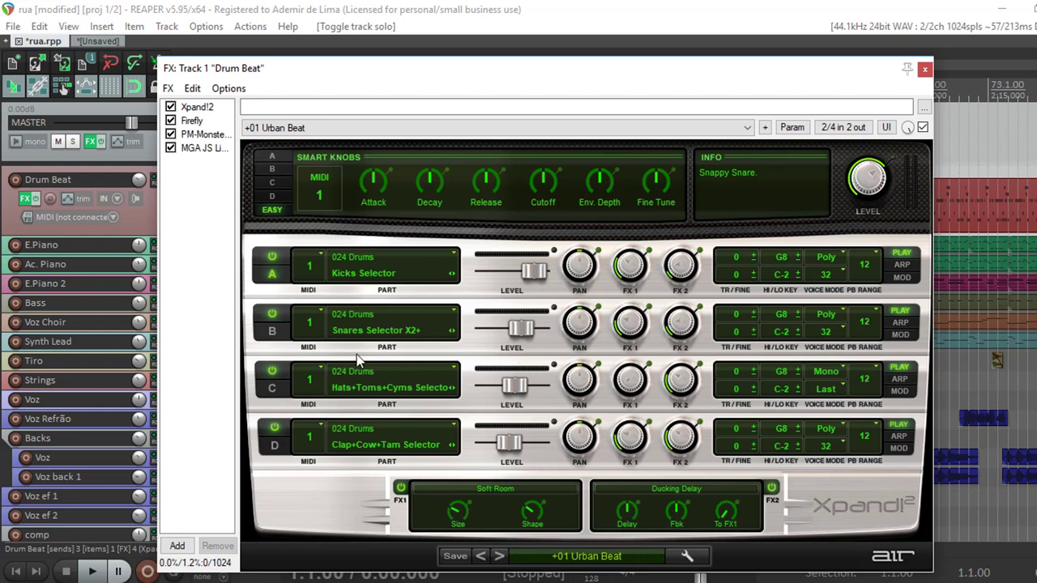
click(193, 111)
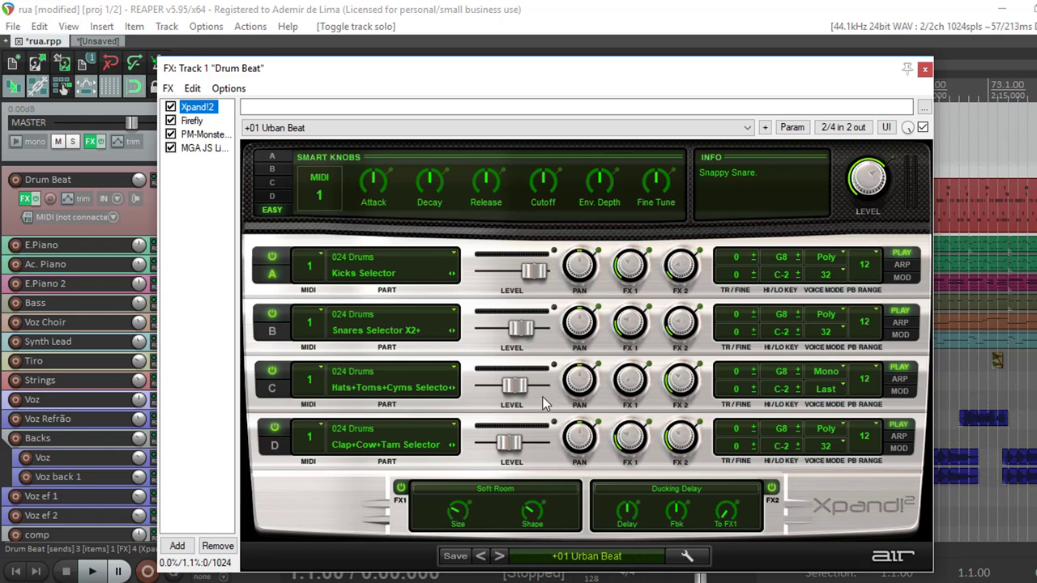
click(192, 121)
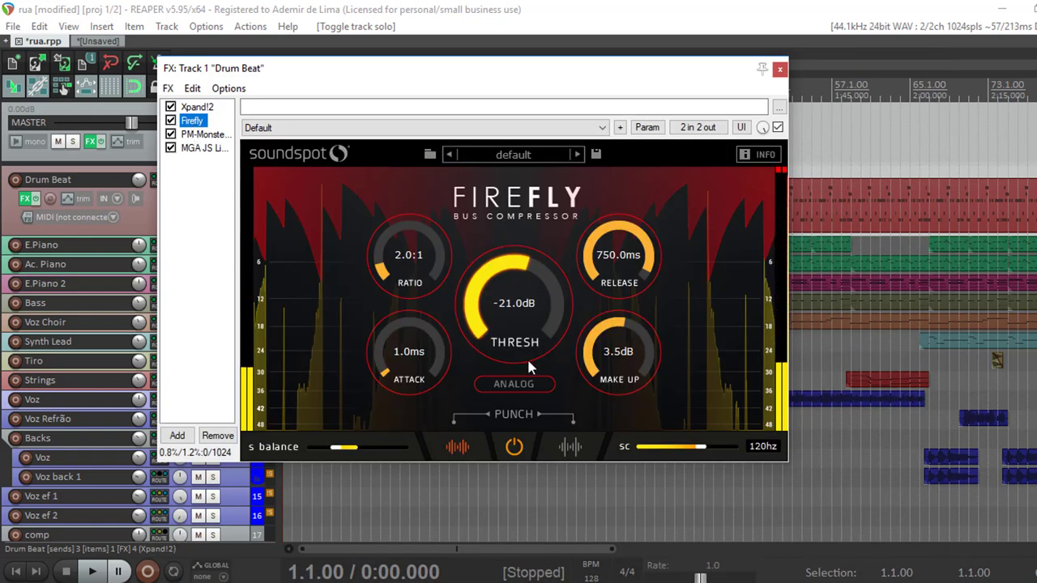
click(198, 135)
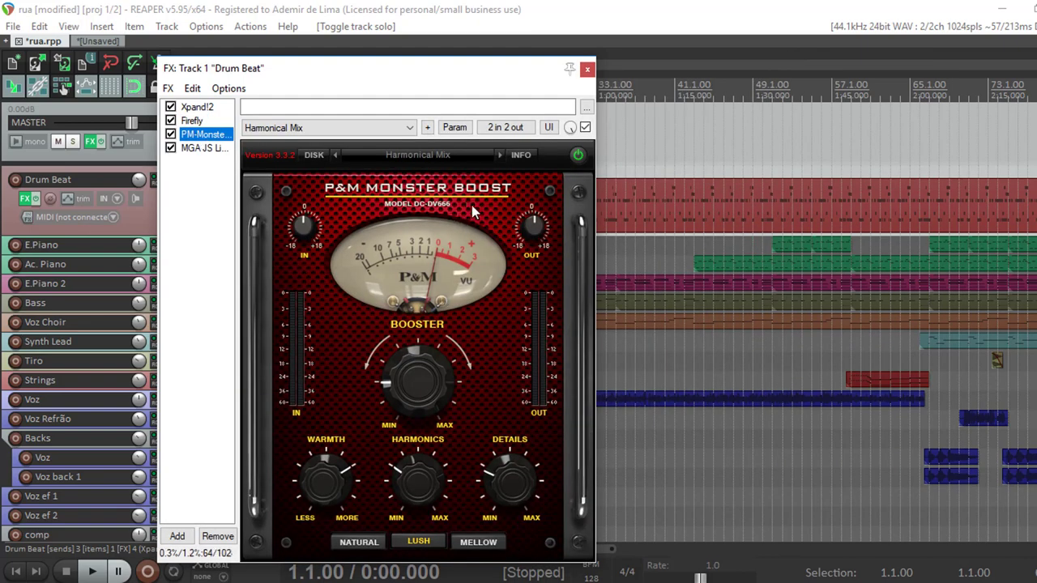
click(201, 149)
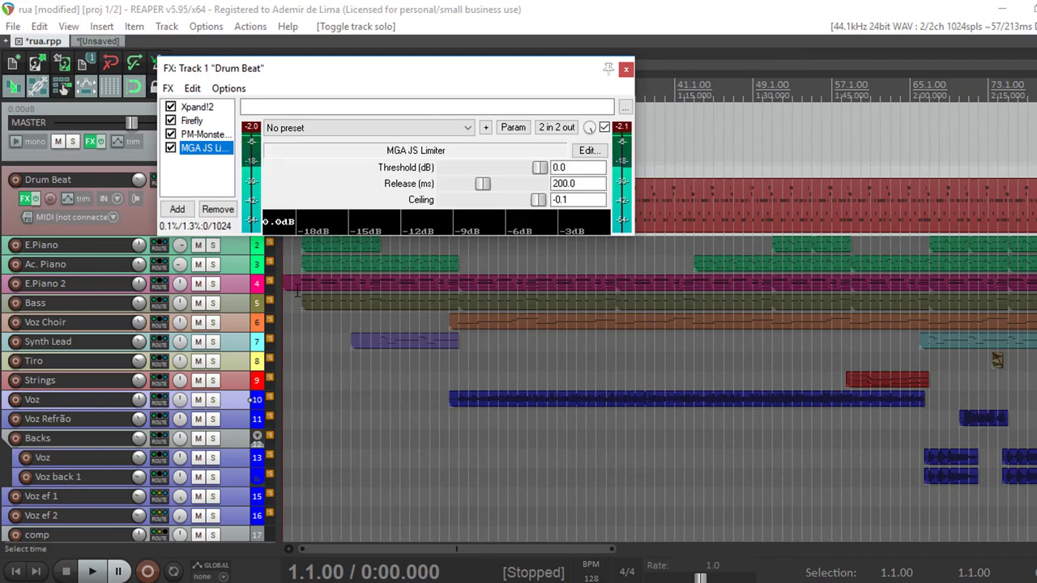
click(628, 69)
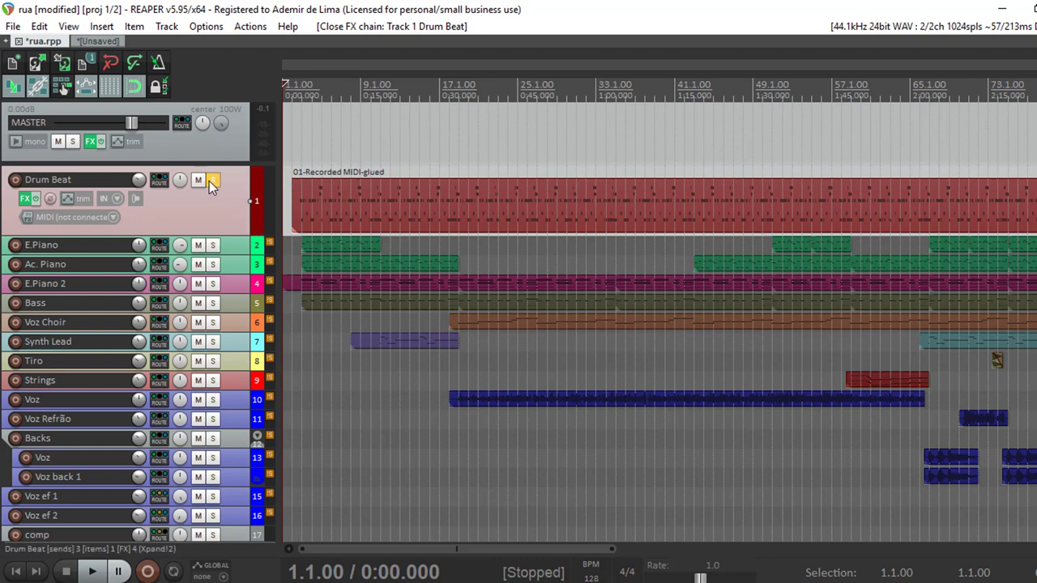
- Check the four drum parts of Xpand!2 on the Drum Beat track again and close the effects chain
click(24, 199)
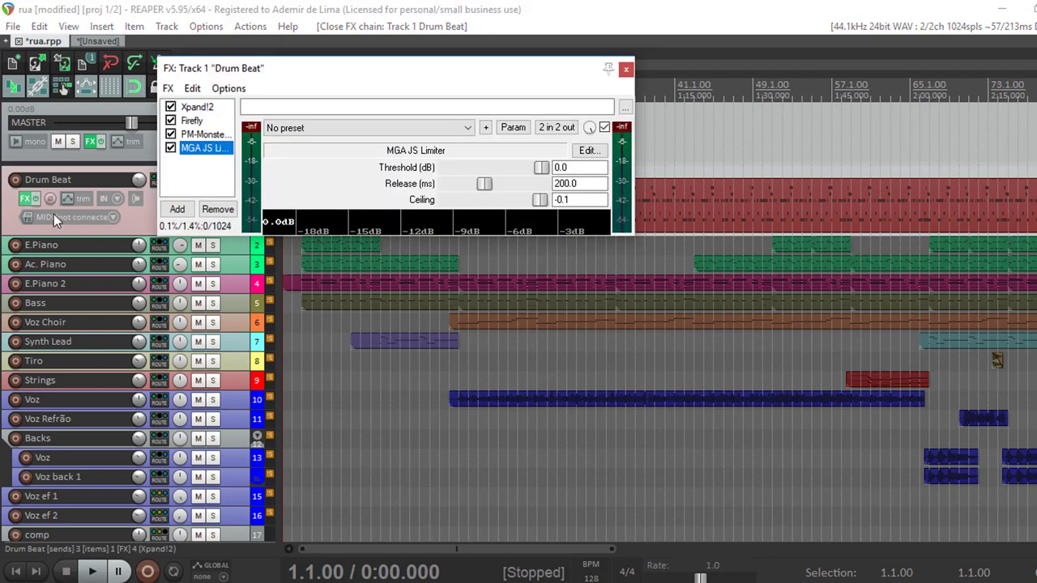
click(188, 108)
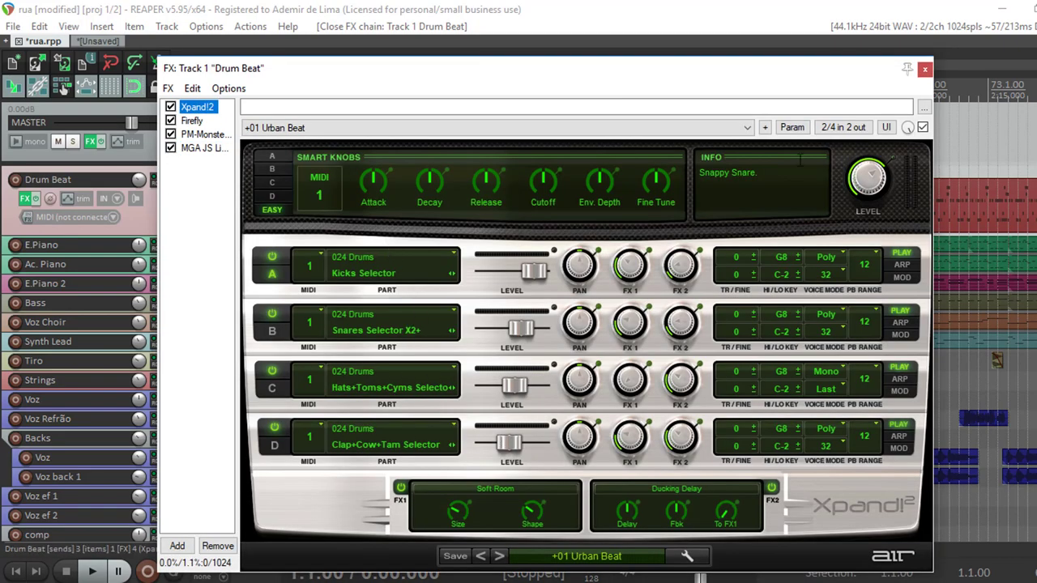
click(924, 68)
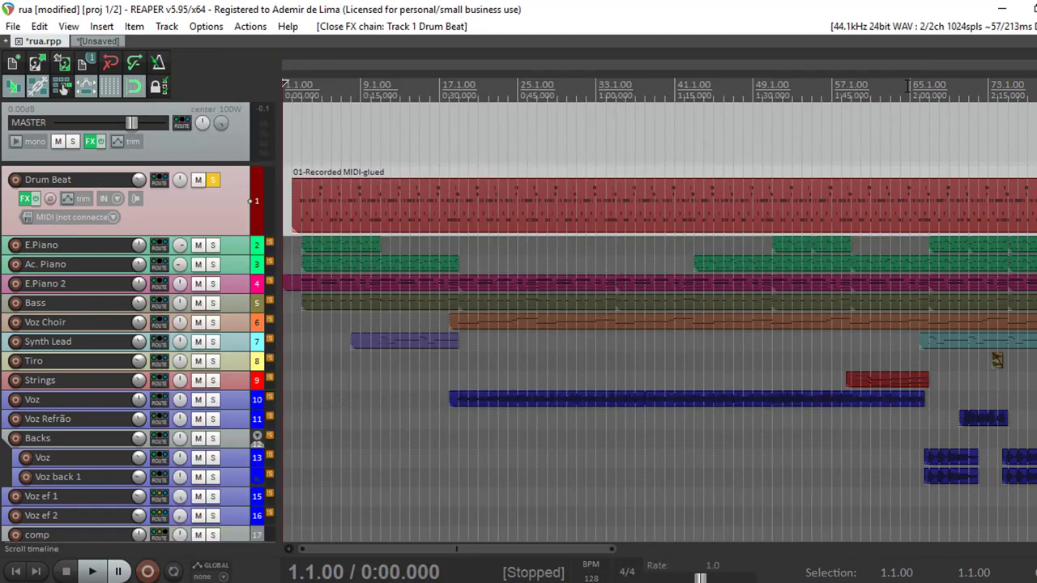
- Duplicate the Drum Beat track twice, making three identical drum tracks
right_click(212, 208)
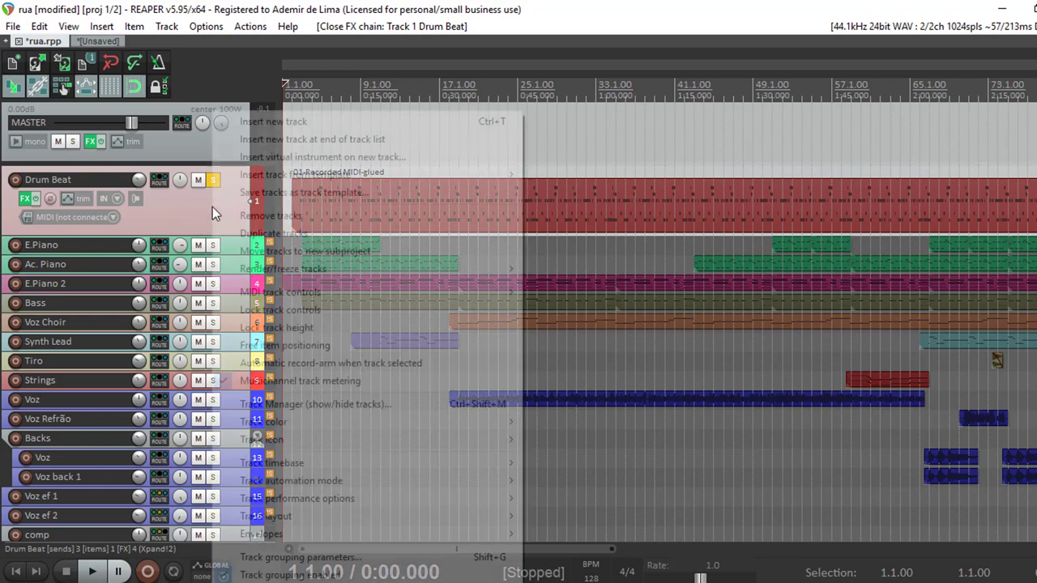
click(273, 232)
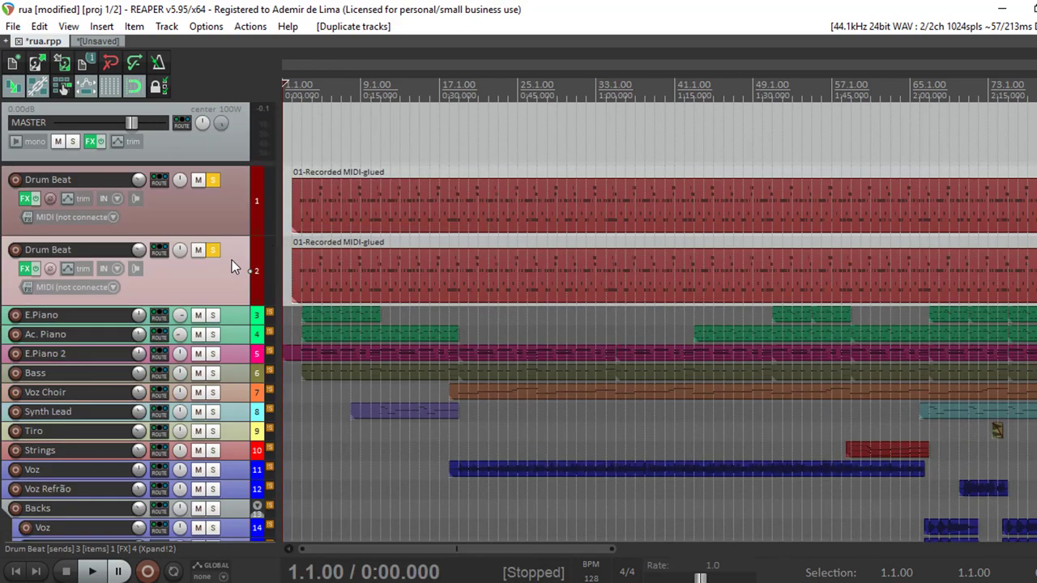
right_click(202, 286)
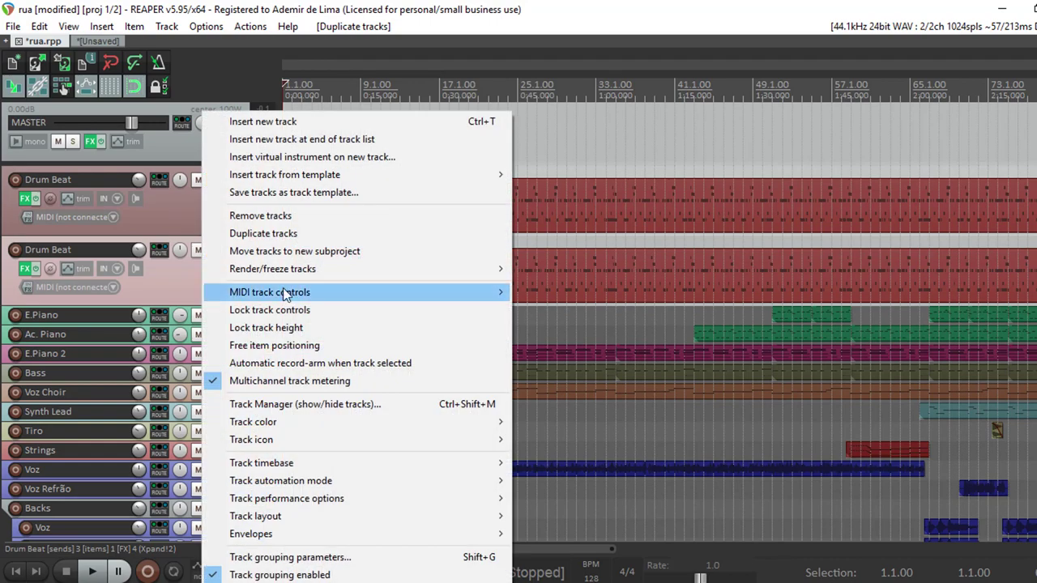
click(260, 235)
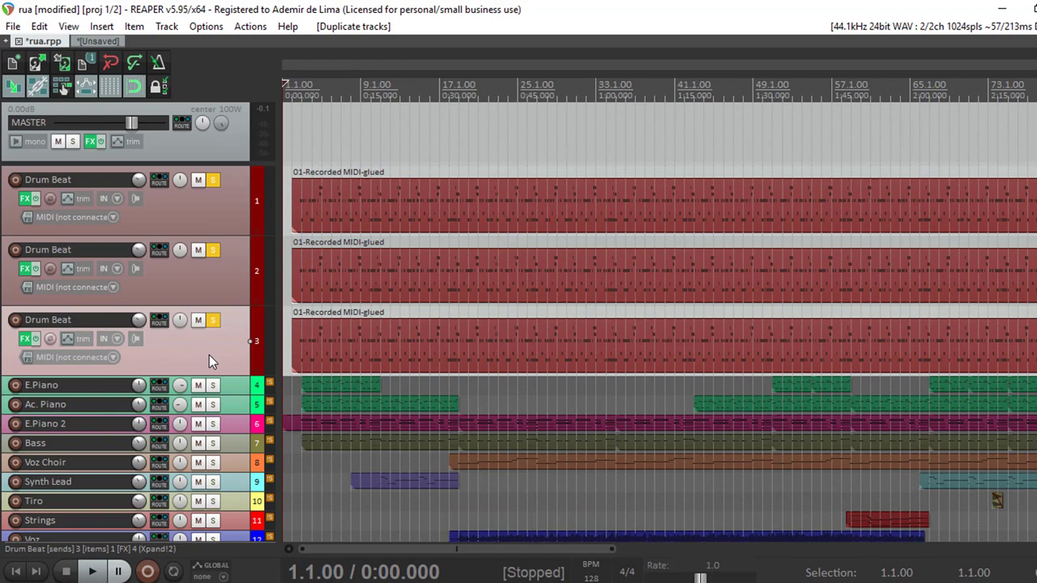
- Duplicate the third Drum Beat track to make a fourth, and open the first drum track's effects chain clear of the track names
right_click(209, 354)
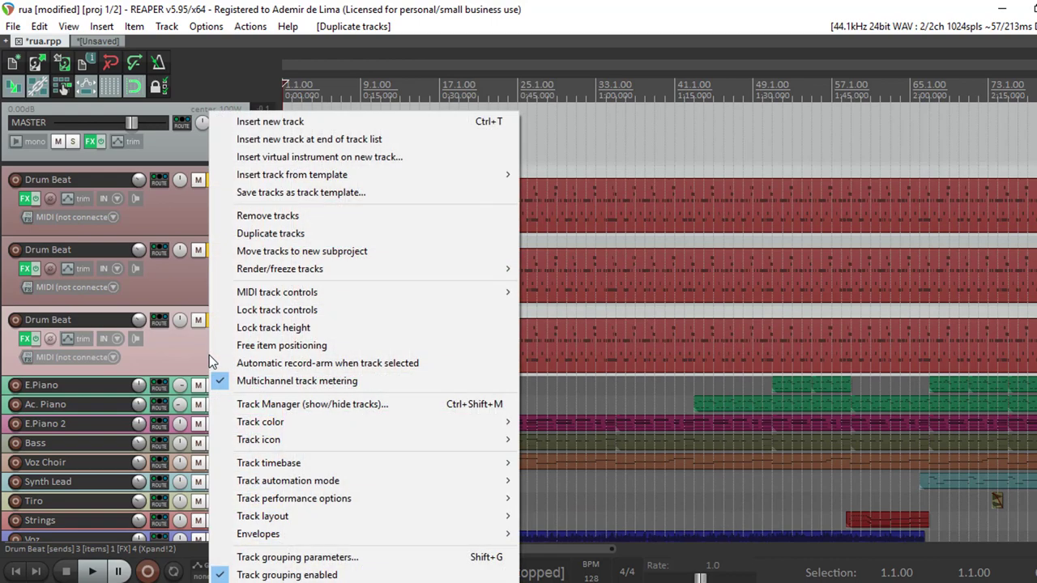
click(275, 236)
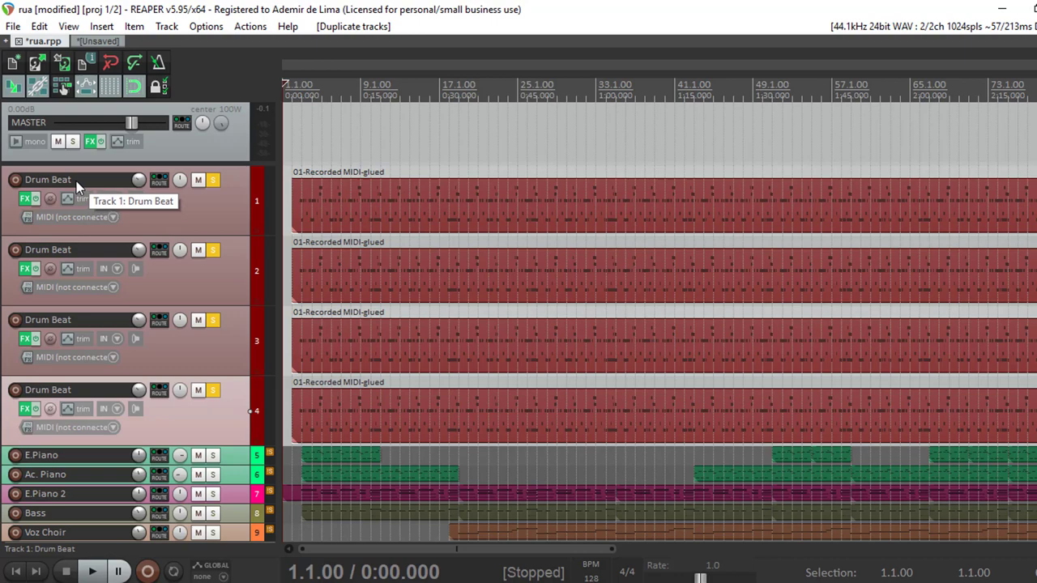
click(25, 198)
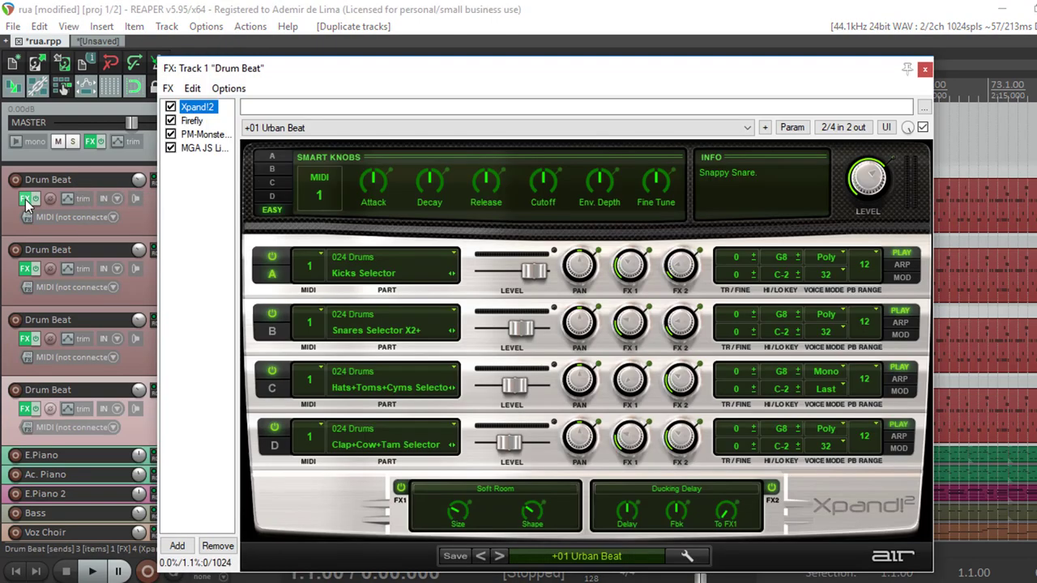
drag(517, 81, 688, 80)
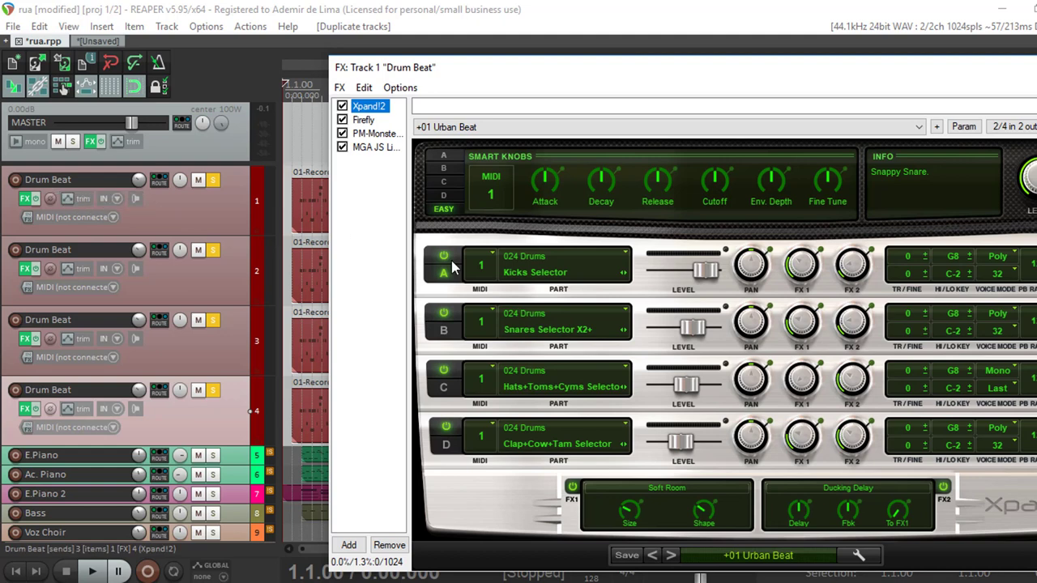
- Rename the first drum track Drum Beat KICK and the second Drum Beat Snare
click(89, 186)
double_click(89, 181)
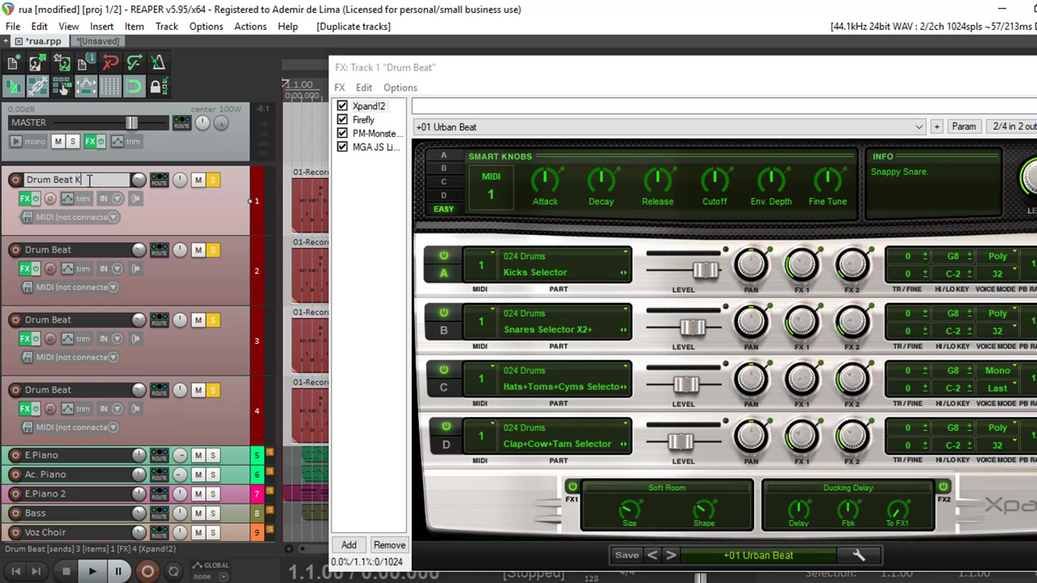
key(Return)
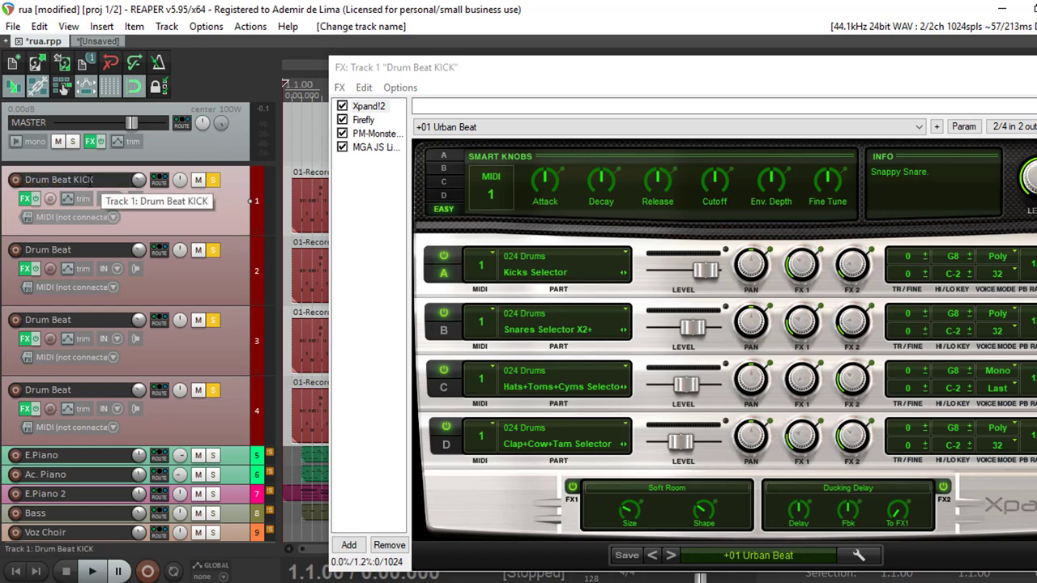
click(136, 297)
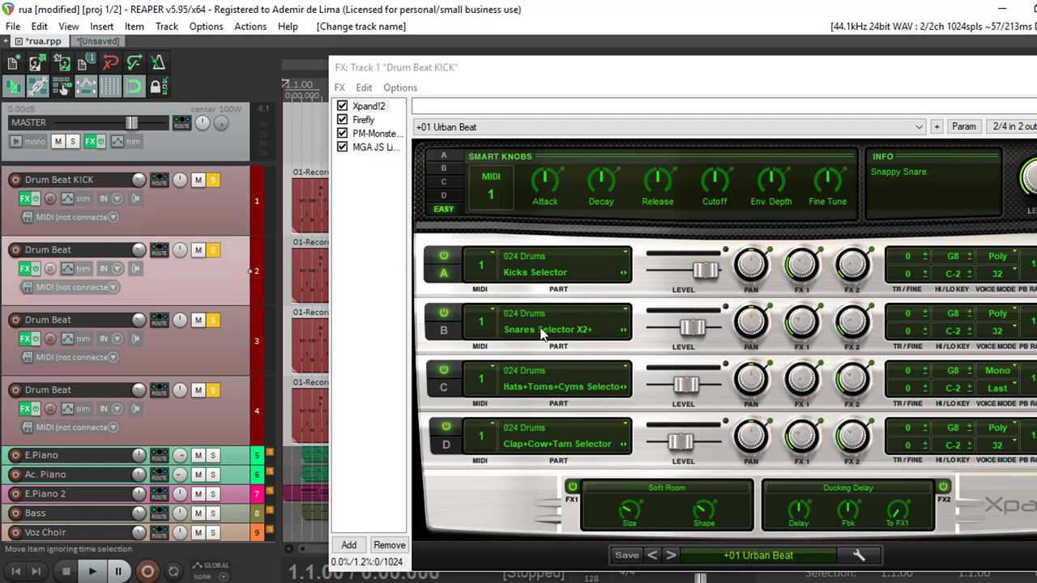
double_click(81, 251)
key(Return)
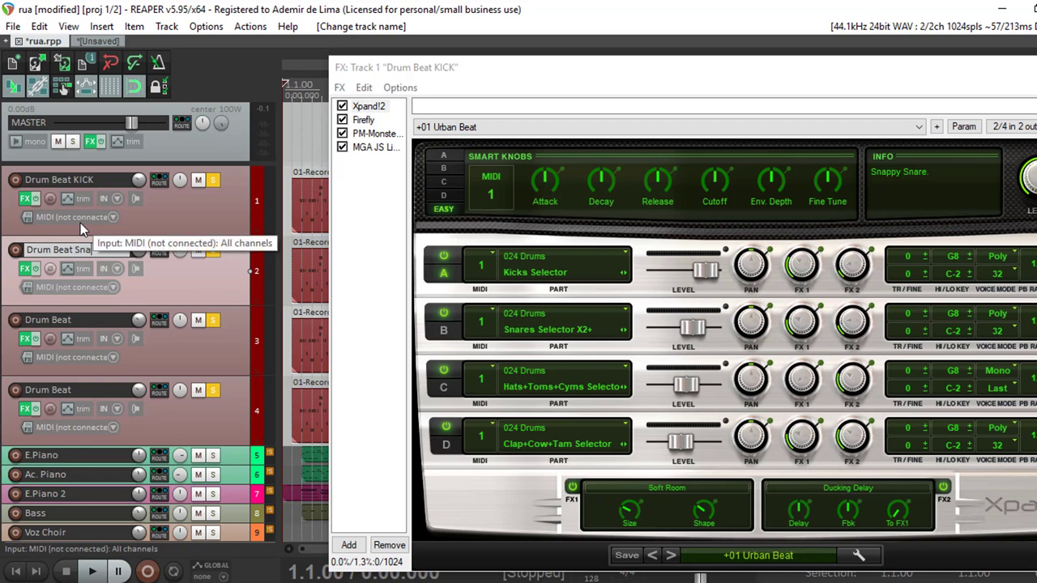
text(Snare)
key(Return)
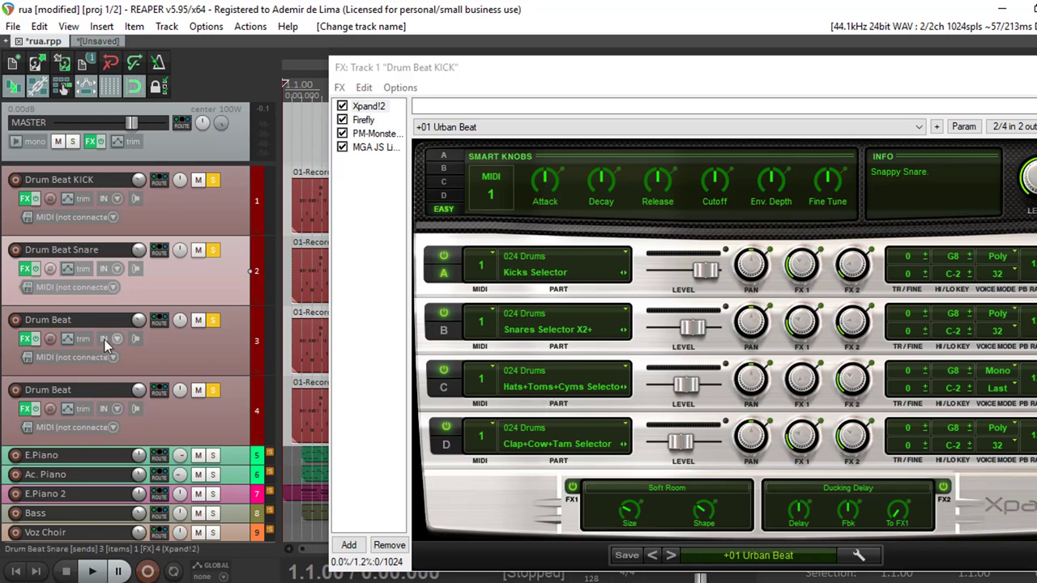
- Rename the third drum track Drum Beat Hats +Toms and the fourth Drum Beat Claps, and close the effects chain
double_click(82, 323)
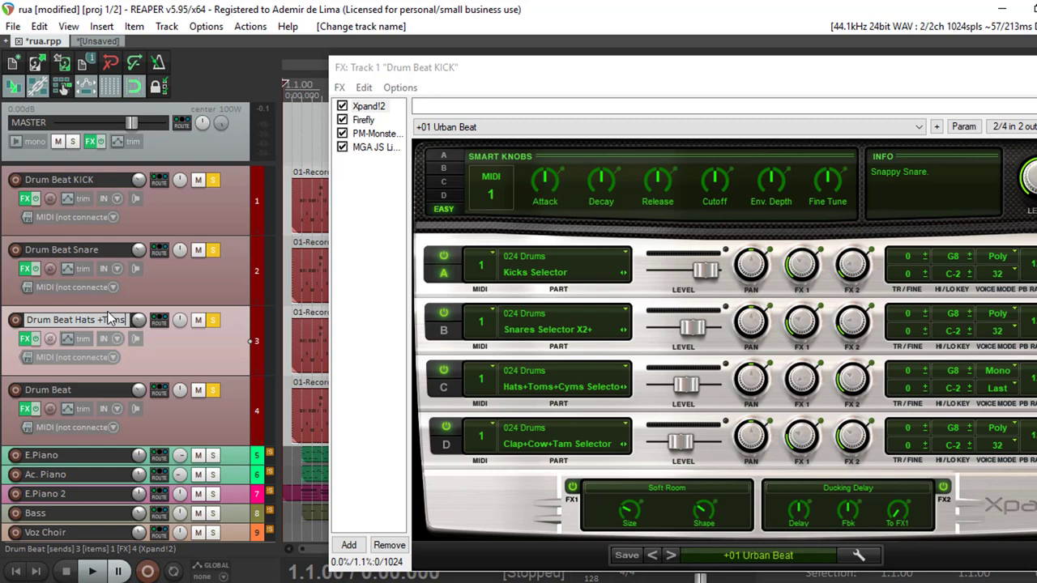
key(Return)
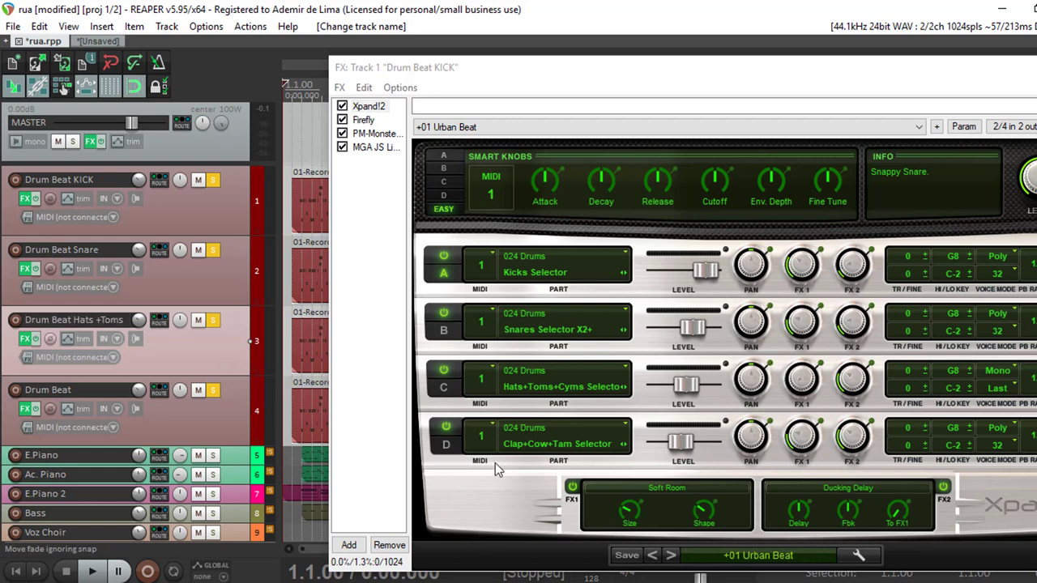
double_click(86, 390)
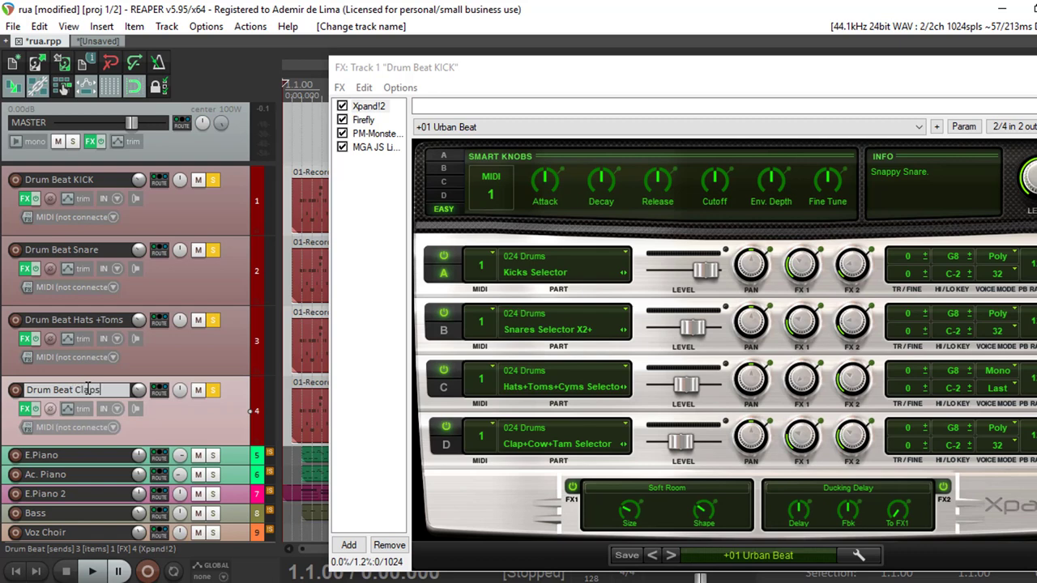
key(Return)
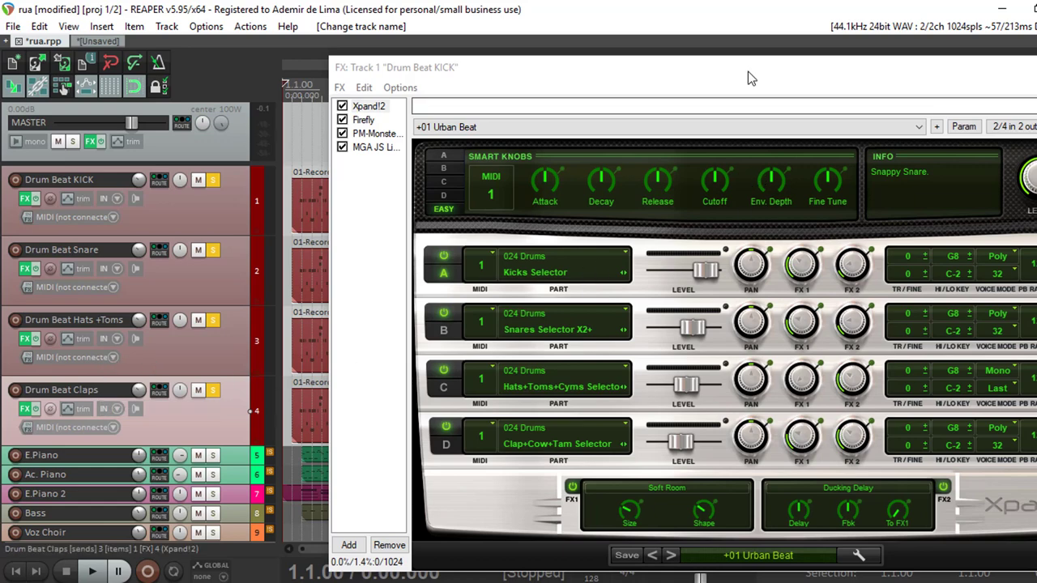
drag(747, 71, 595, 89)
click(946, 85)
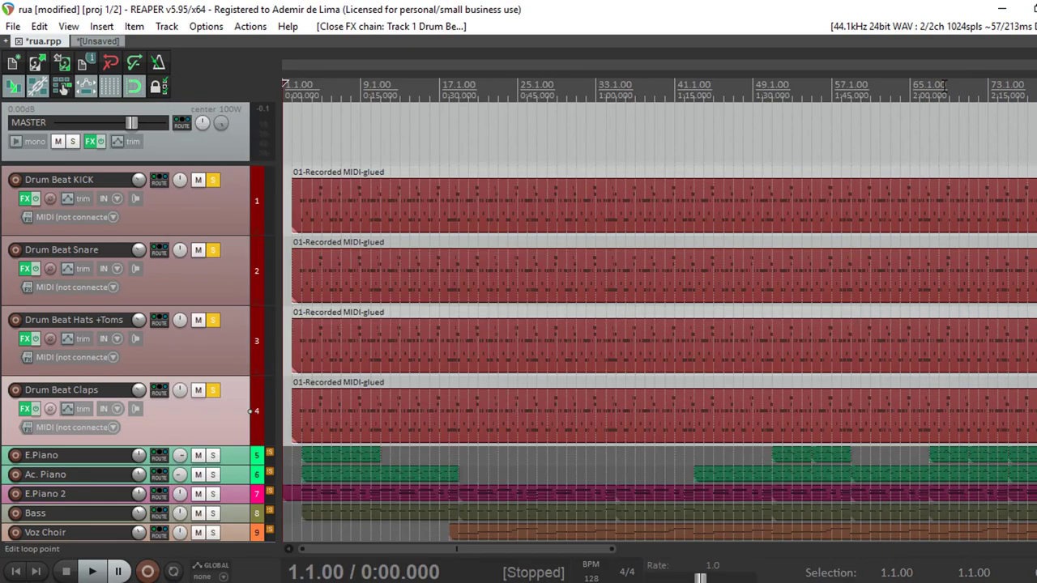
- Open the Drum Beat KICK MIDI item for note editing, return to its start and audition the C2 note
scroll(687, 248, down, 3)
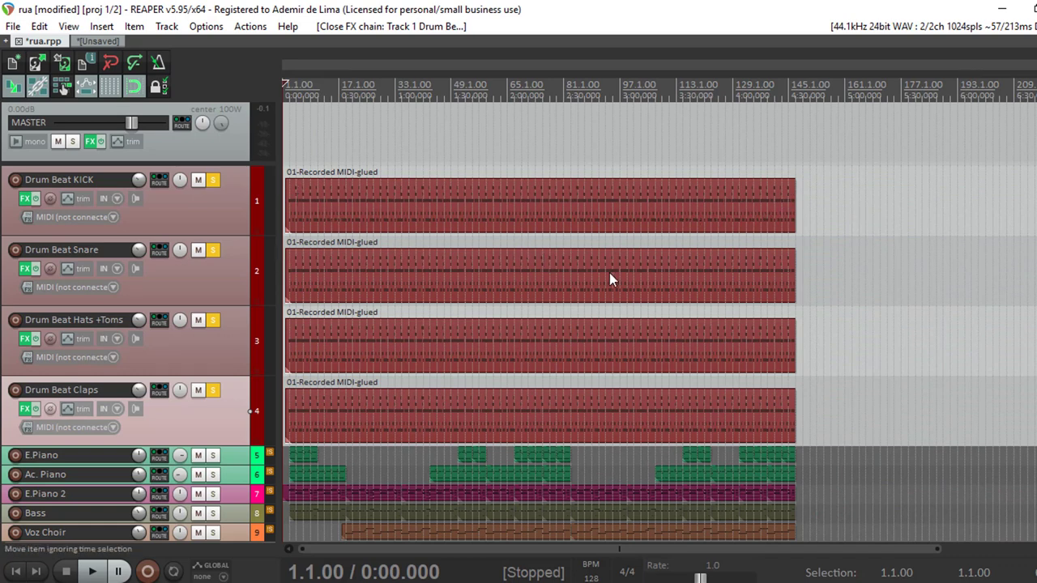
double_click(535, 218)
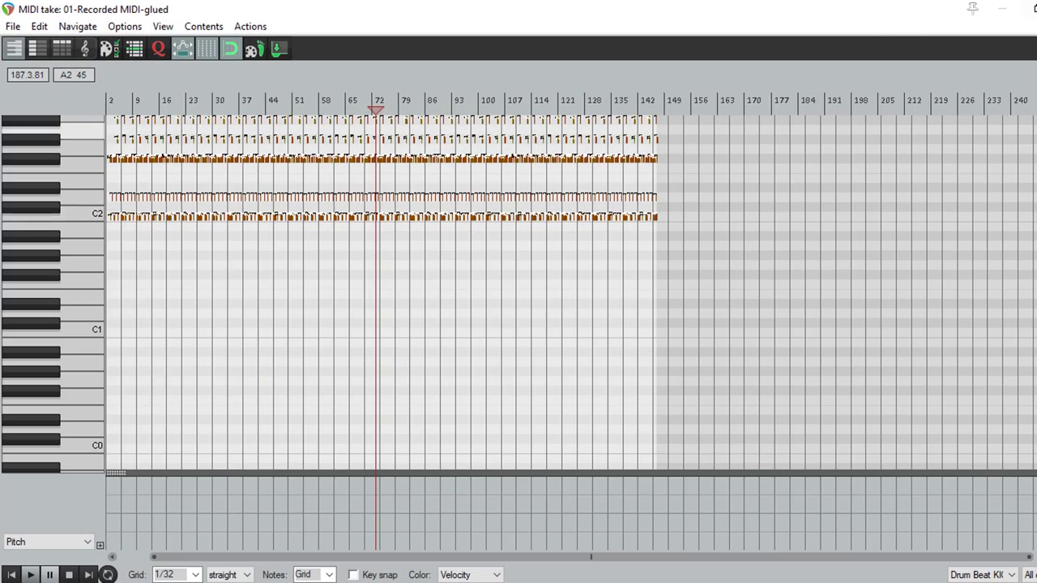
key(Escape)
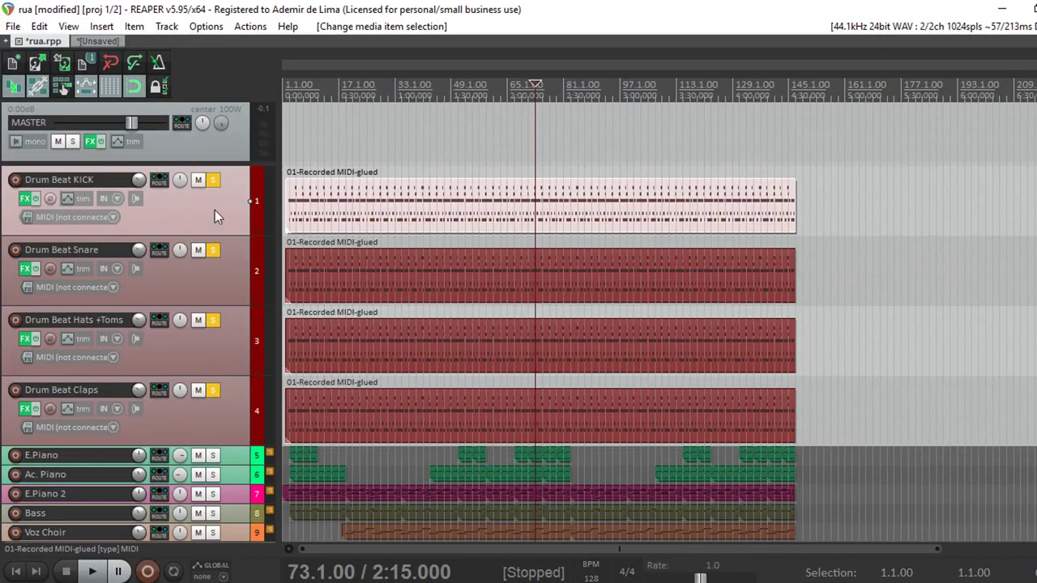
double_click(343, 215)
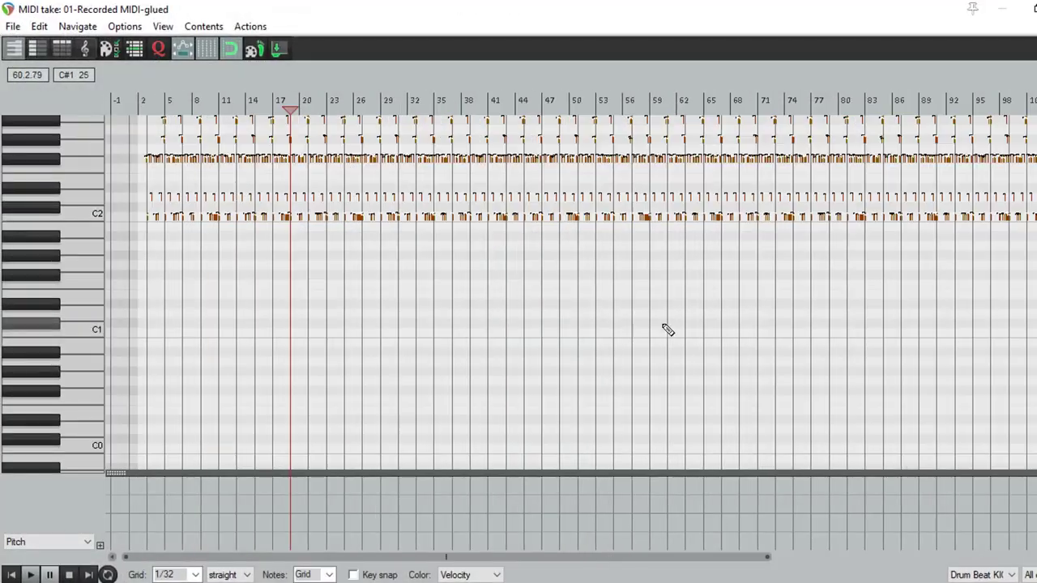
scroll(53, 325, up, 3)
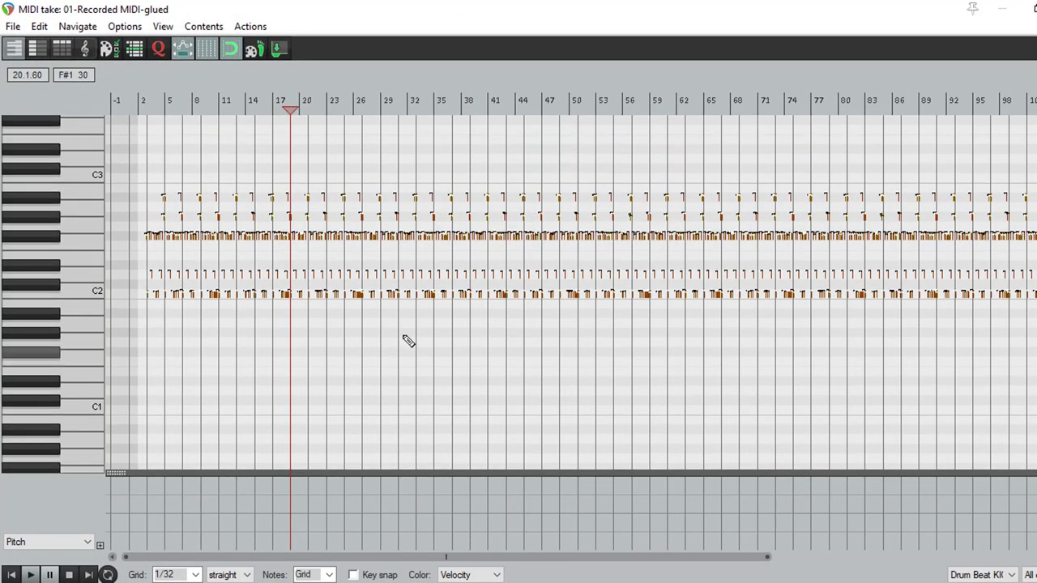
scroll(408, 341, up, 2)
scroll(394, 347, up, 6)
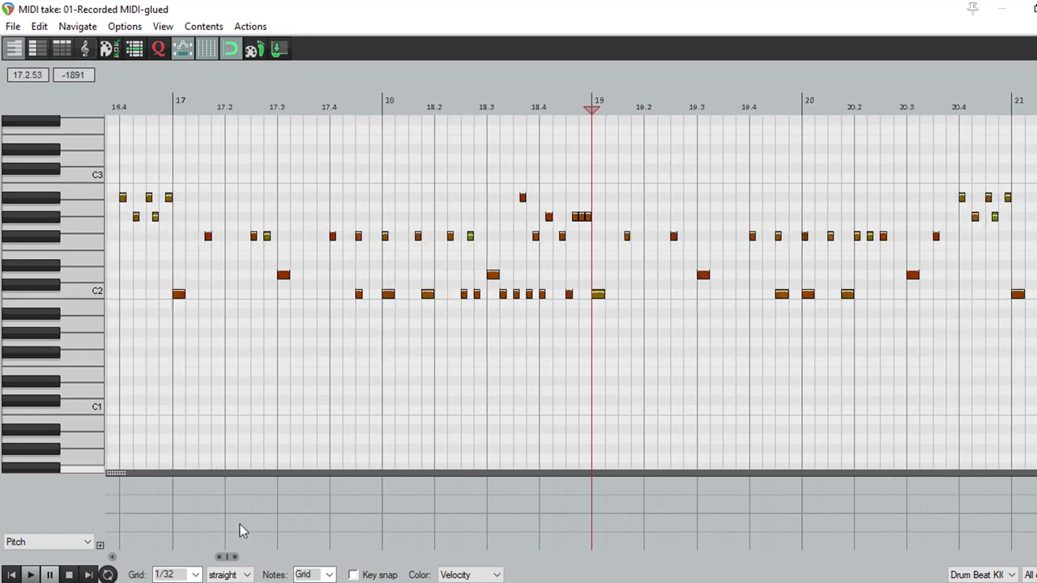
click(12, 575)
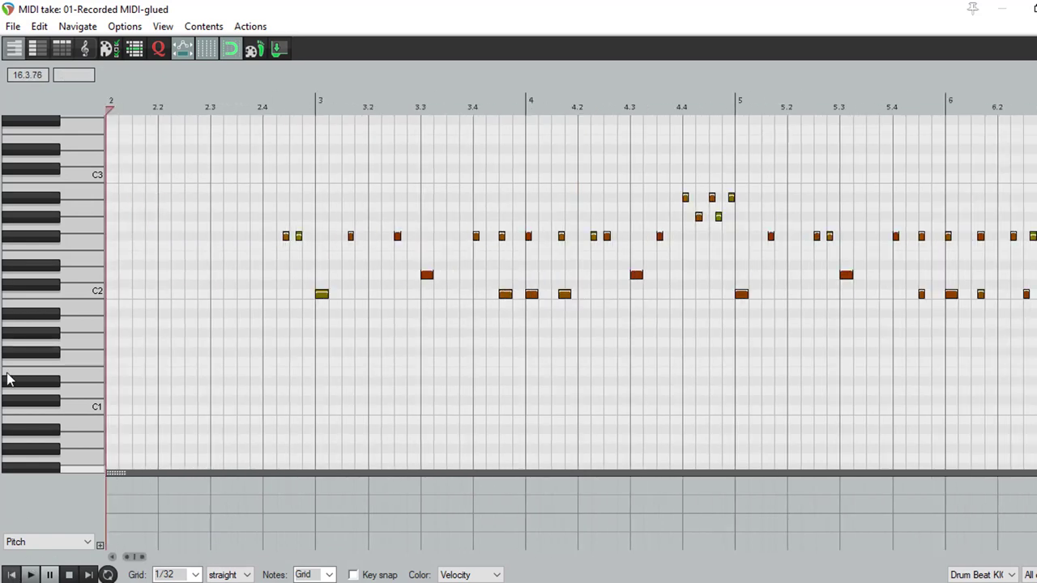
click(63, 294)
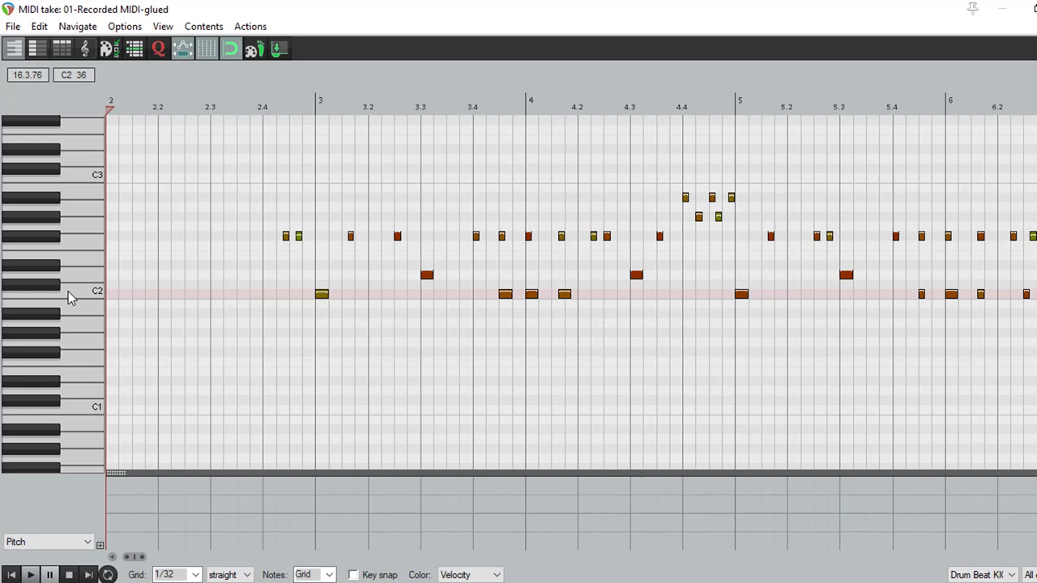
- Delete all notes above C2 along the whole Drum Beat KICK MIDI item and close the MIDI editor
scroll(328, 350, down, 6)
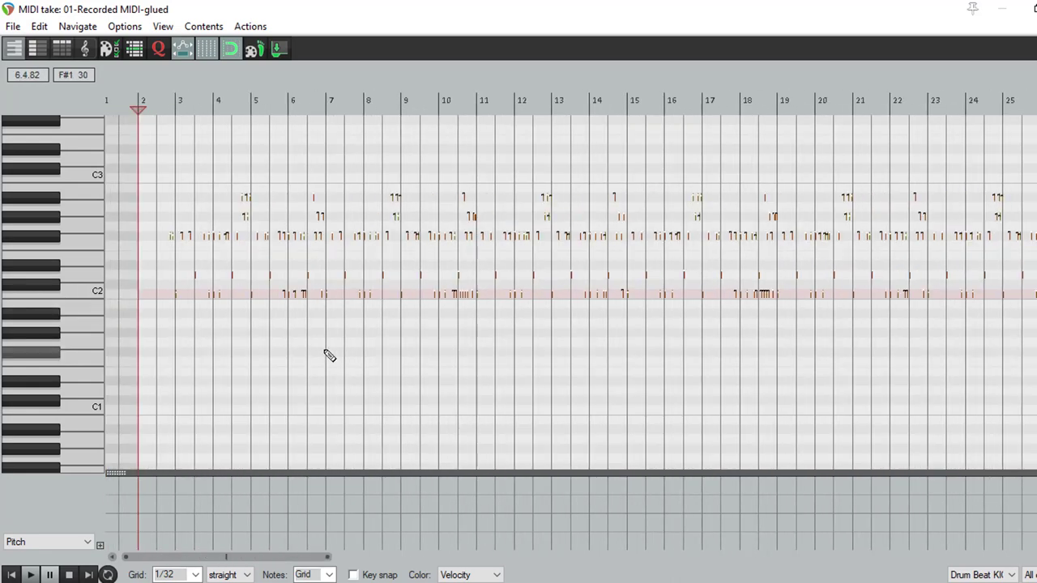
scroll(326, 353, down, 8)
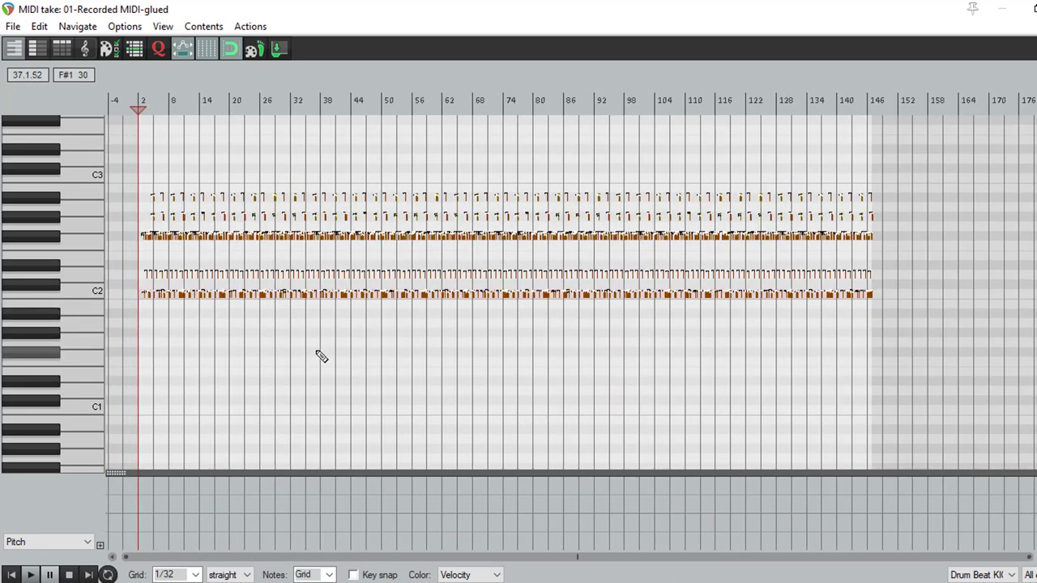
drag(141, 128, 986, 280)
key(Delete)
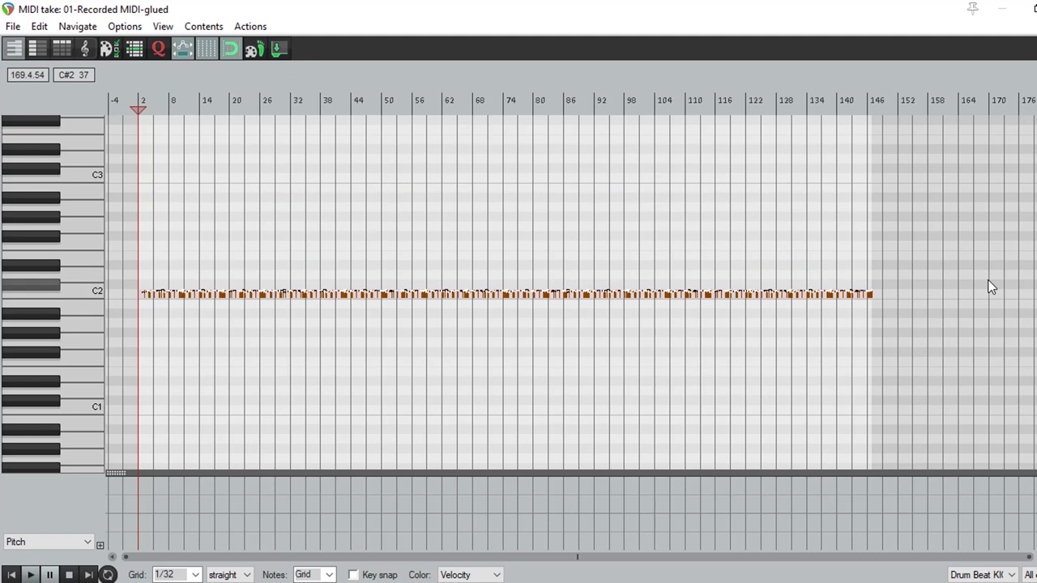
scroll(749, 225, up, 4)
scroll(752, 228, up, 3)
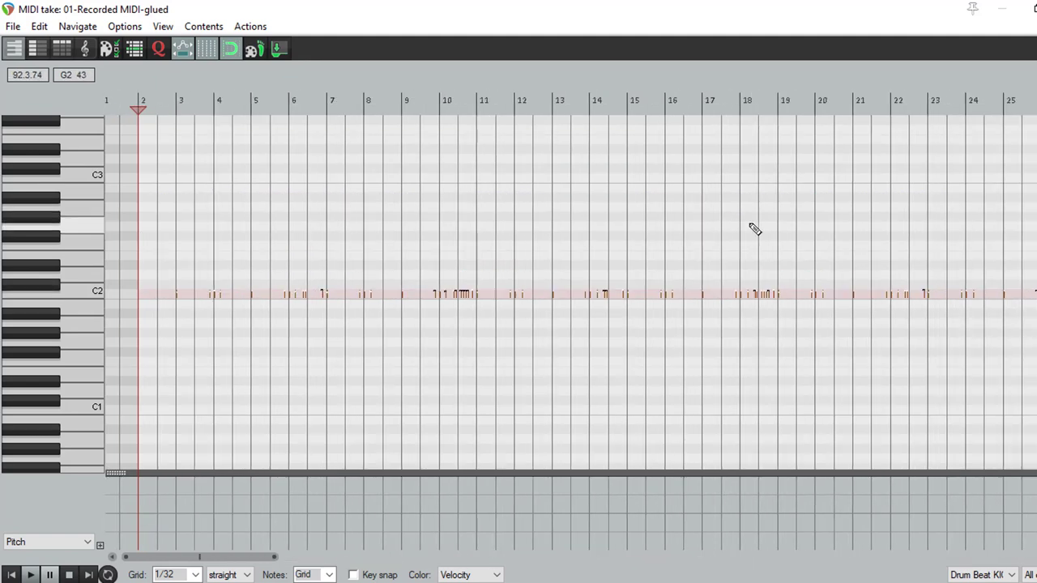
key(Escape)
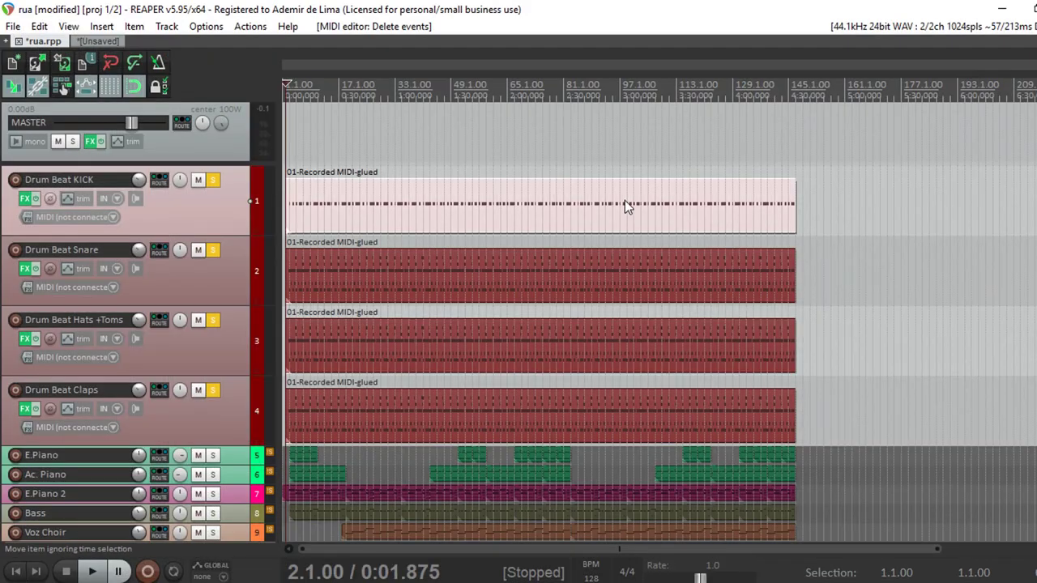
- Open the Drum Beat Snare MIDI item for note editing and delete all of its C2 notes
click(472, 157)
click(228, 289)
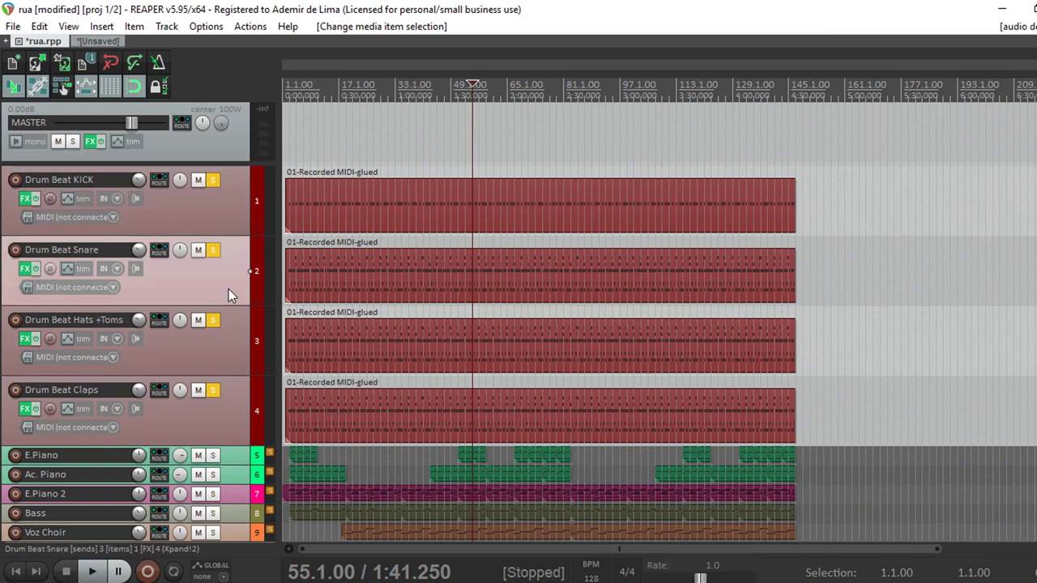
double_click(377, 288)
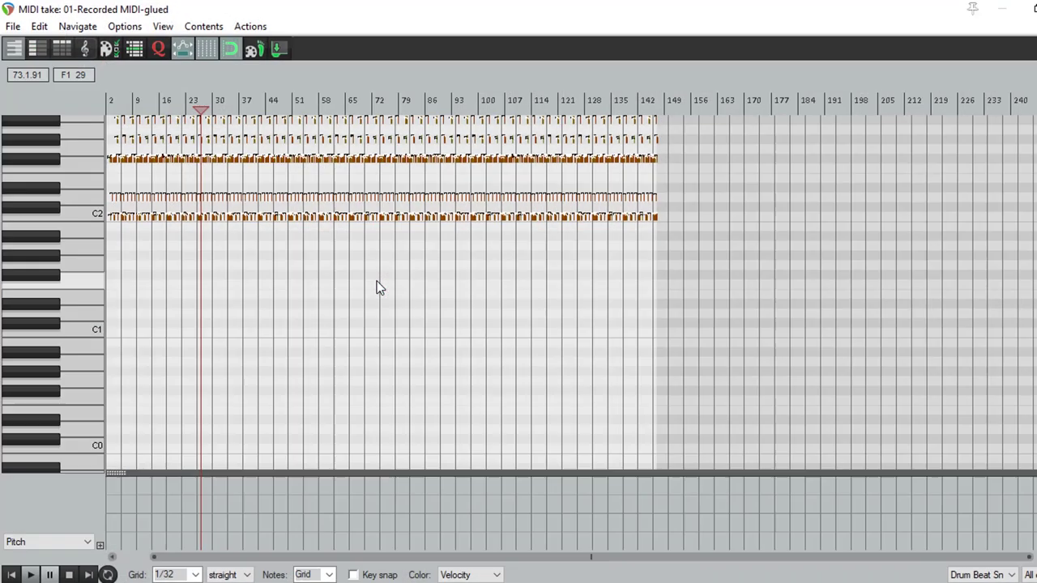
scroll(531, 317, down, 3)
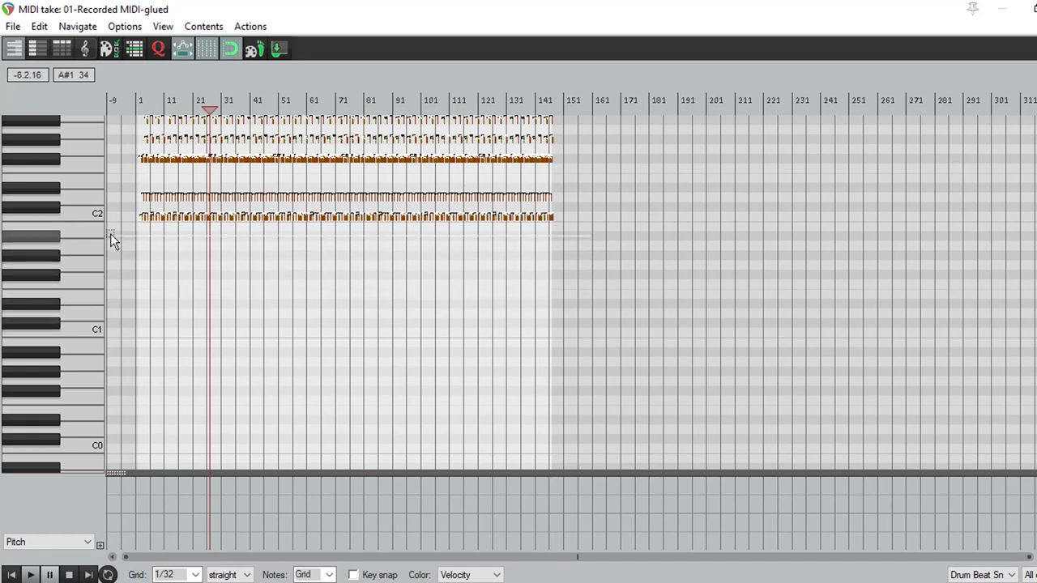
click(122, 213)
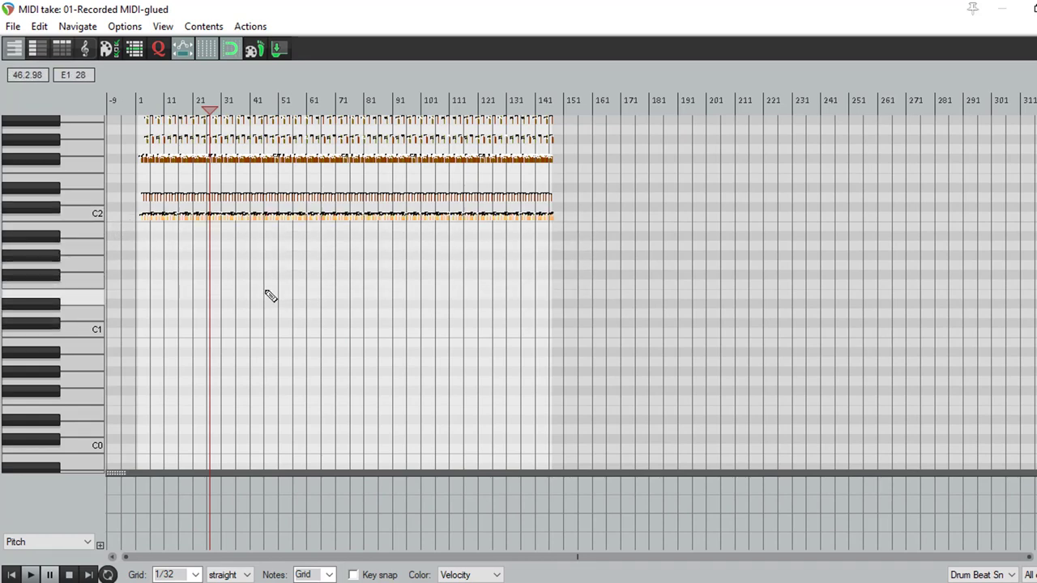
key(Delete)
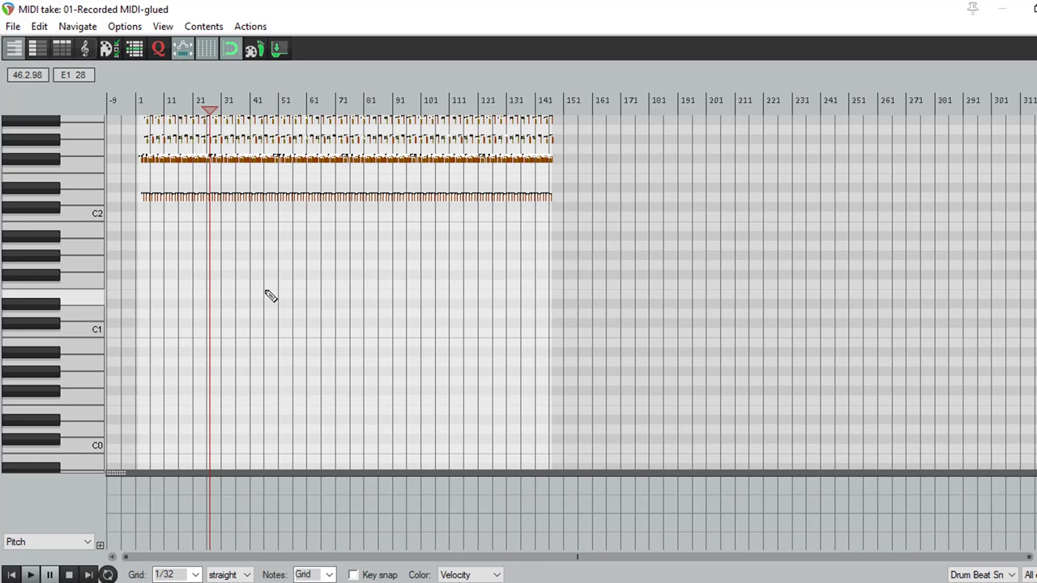
- Audition the D2 note, delete all notes above D2 along the whole Drum Beat Snare MIDI item and close the MIDI editor
click(91, 196)
click(91, 197)
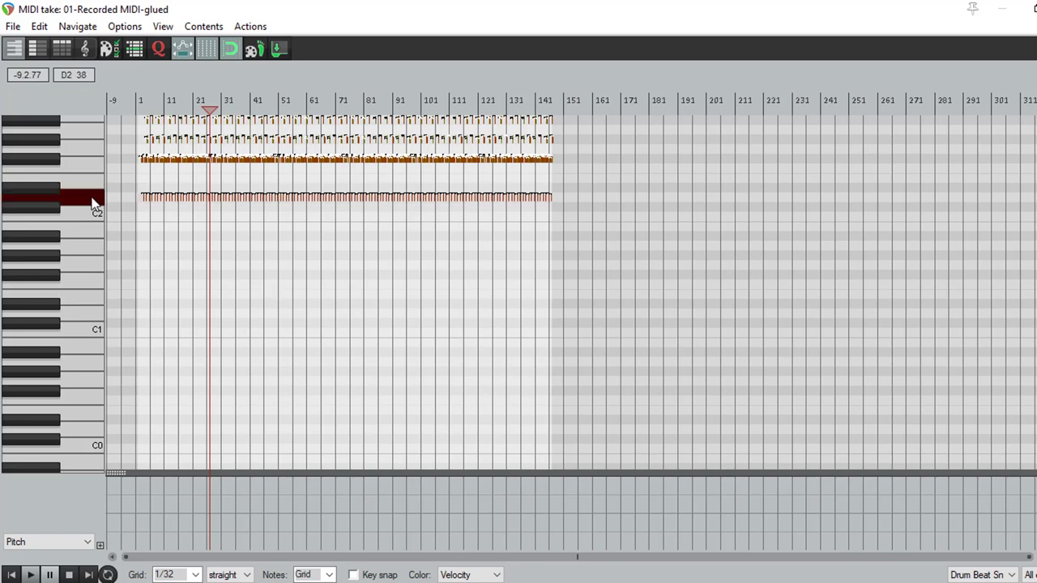
scroll(81, 321, up, 2)
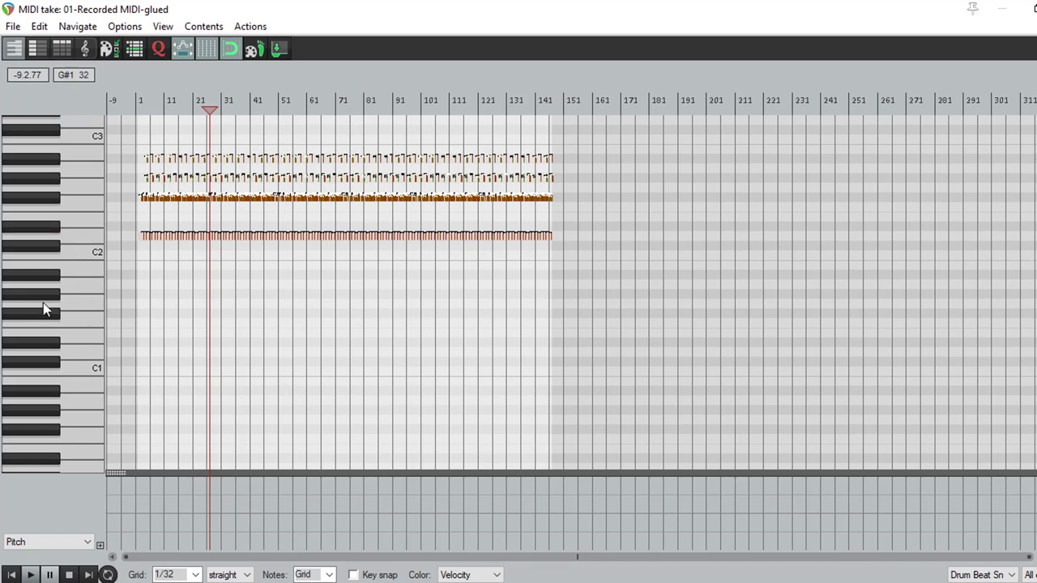
scroll(41, 358, up, 1)
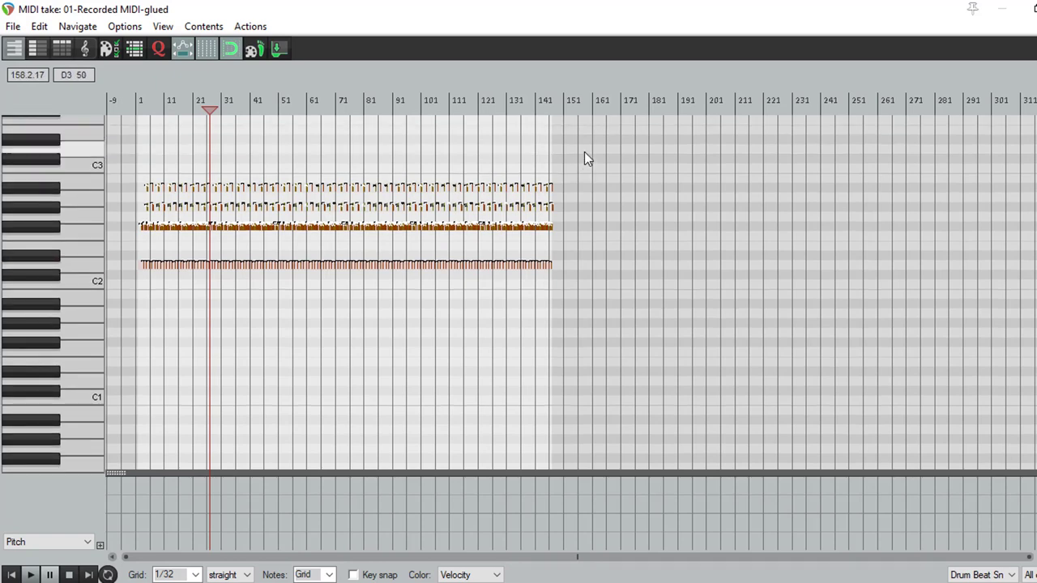
drag(584, 152, 145, 233)
drag(130, 236, 130, 236)
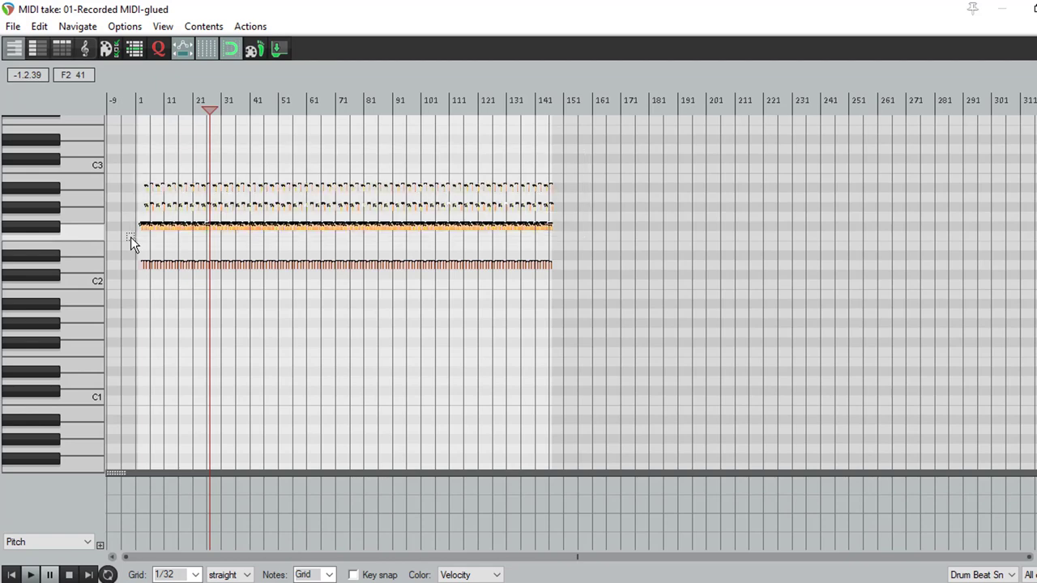
key(Delete)
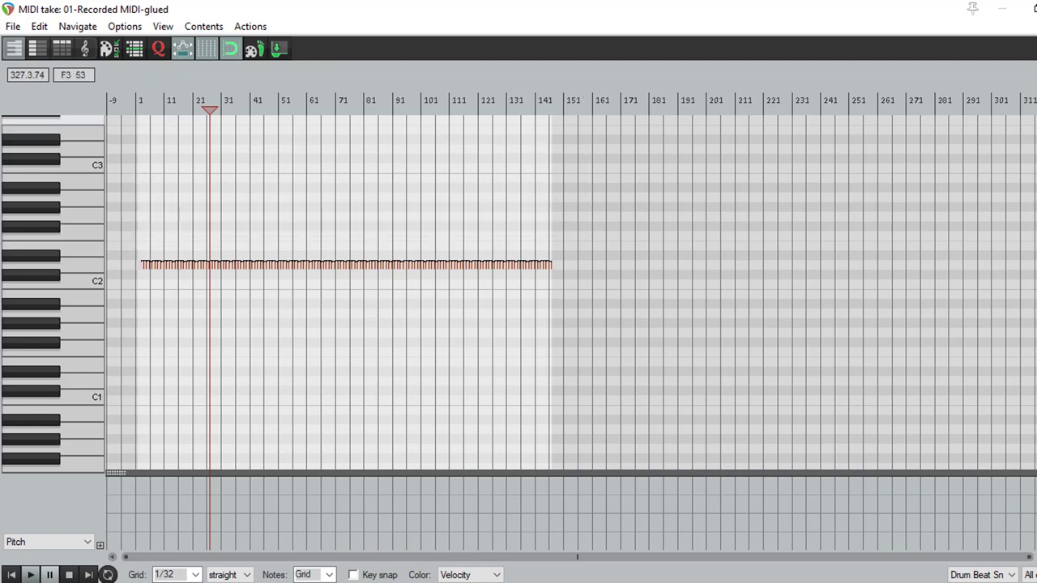
key(Escape)
- Open the Drum Beat Hats +Toms MIDI item, return to its start, audition its notes from C2 up to A#2 and close the editor
click(236, 354)
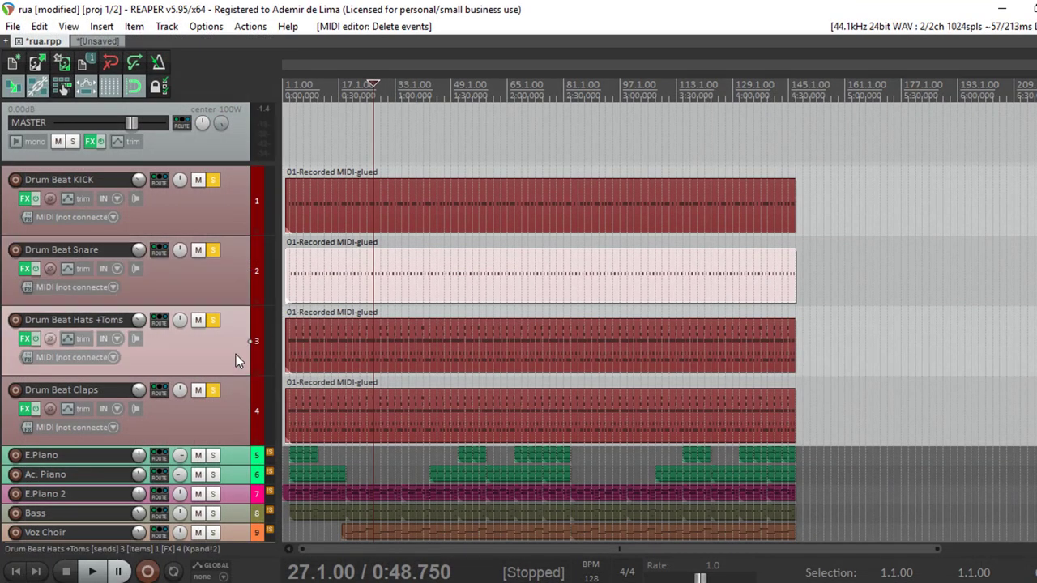
double_click(337, 353)
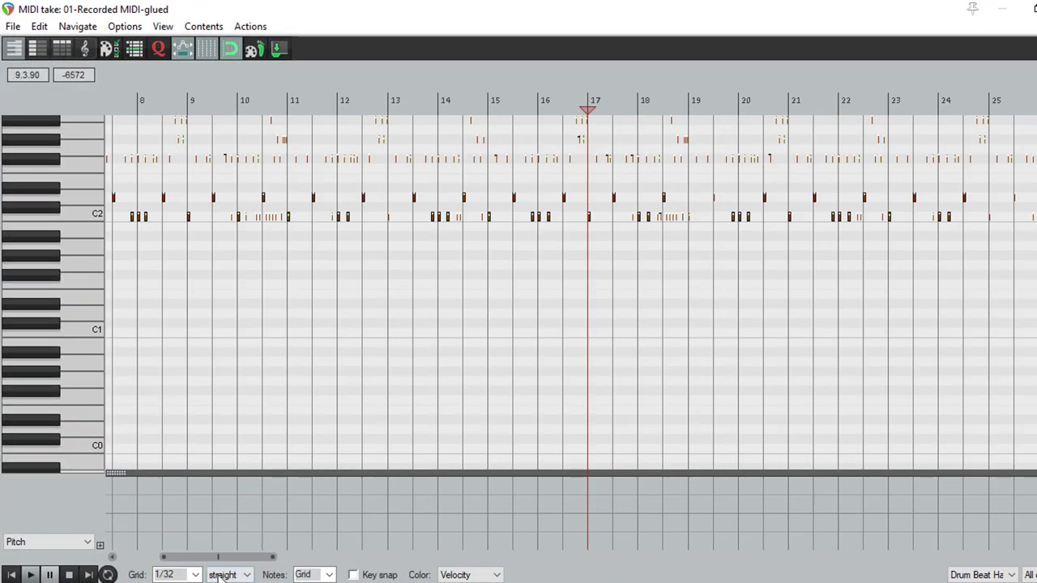
scroll(36, 348, up, 3)
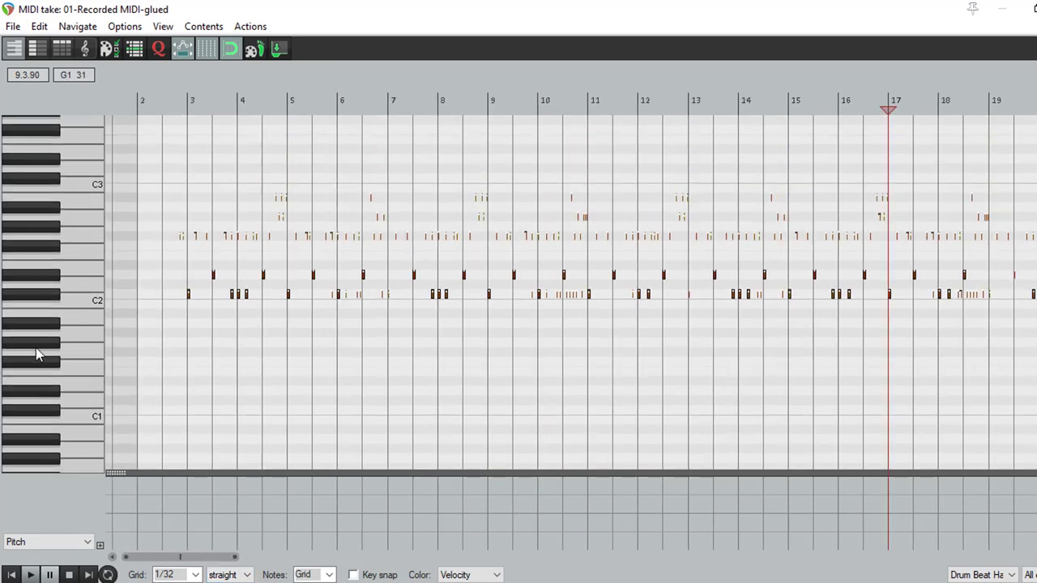
scroll(341, 388, up, 5)
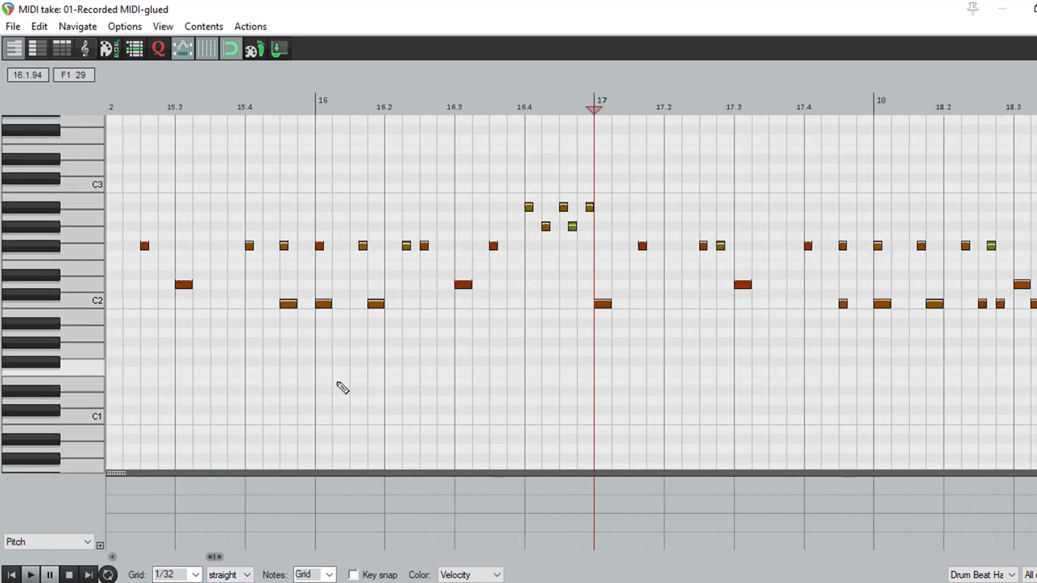
click(11, 575)
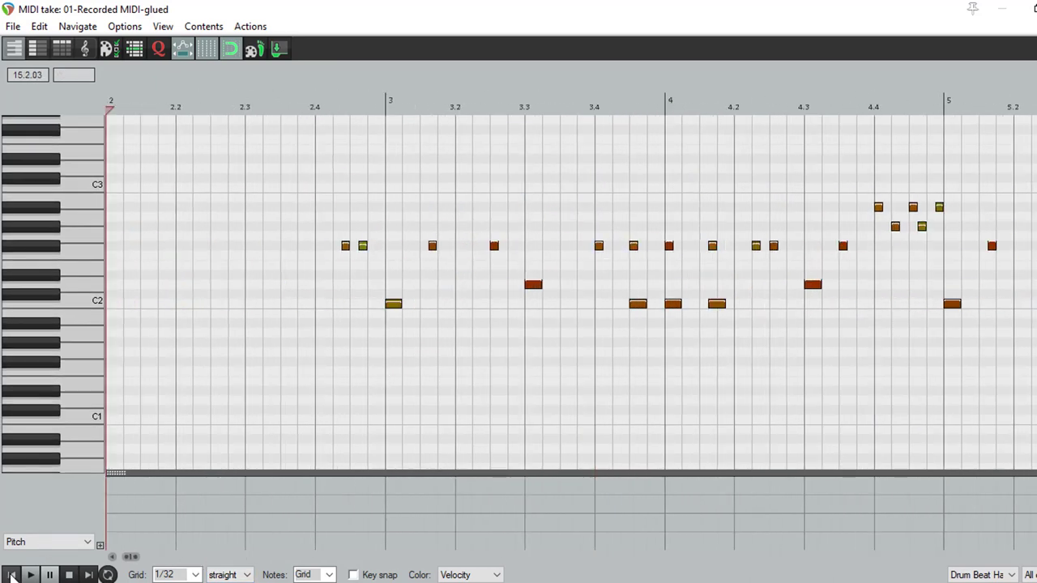
click(83, 303)
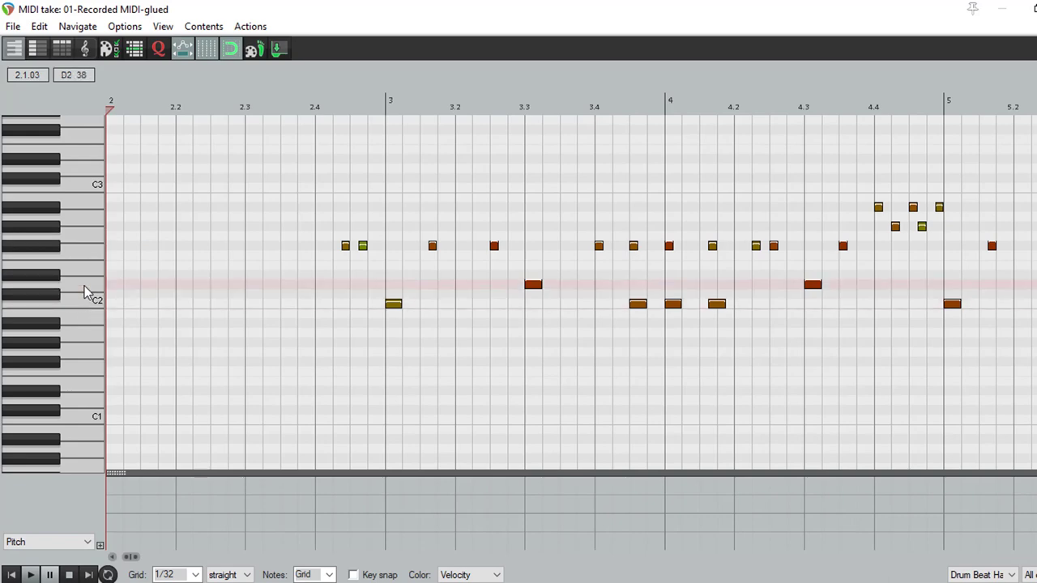
click(50, 253)
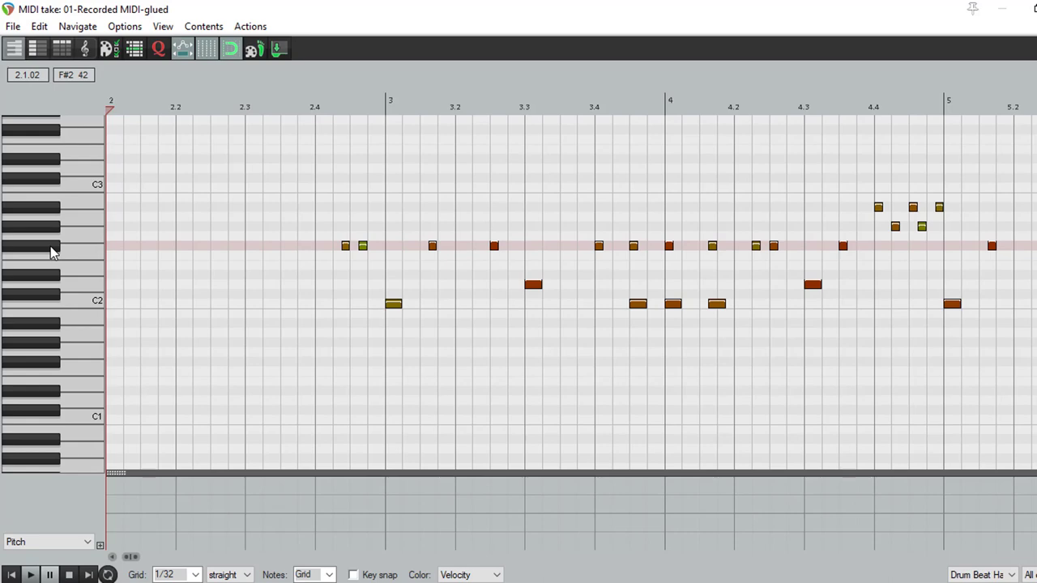
click(49, 229)
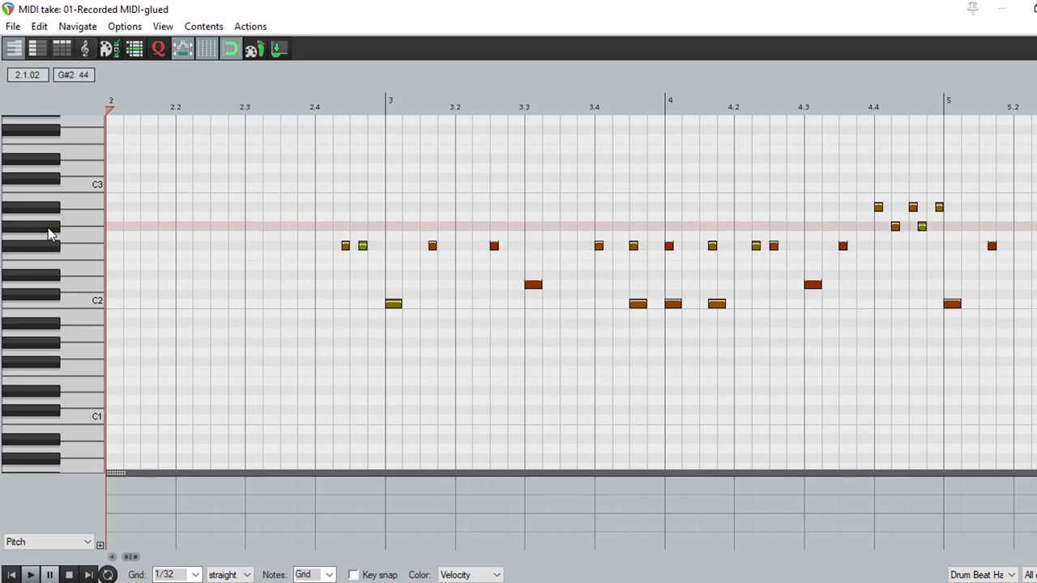
click(50, 209)
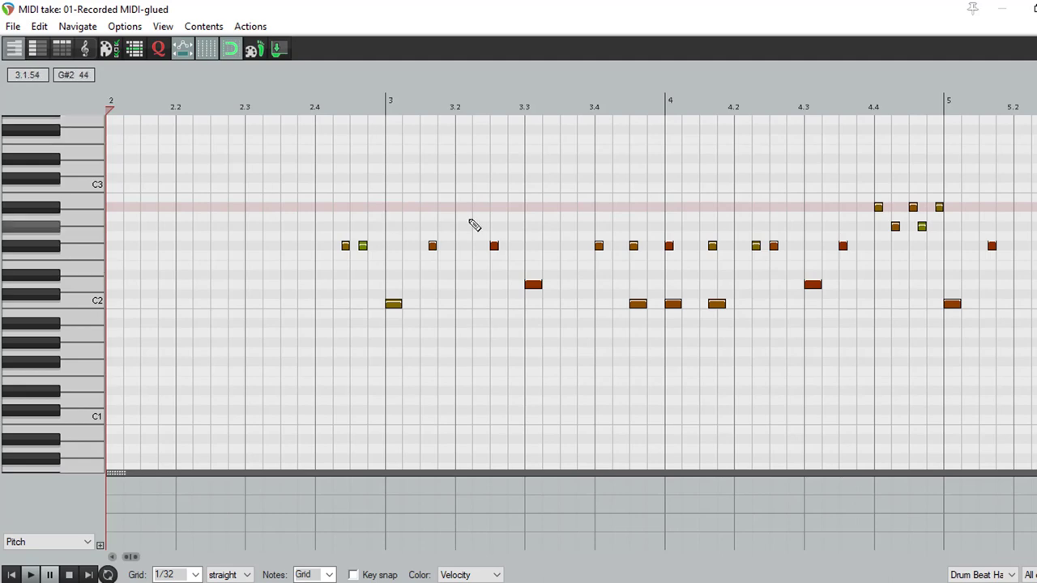
scroll(513, 248, down, 5)
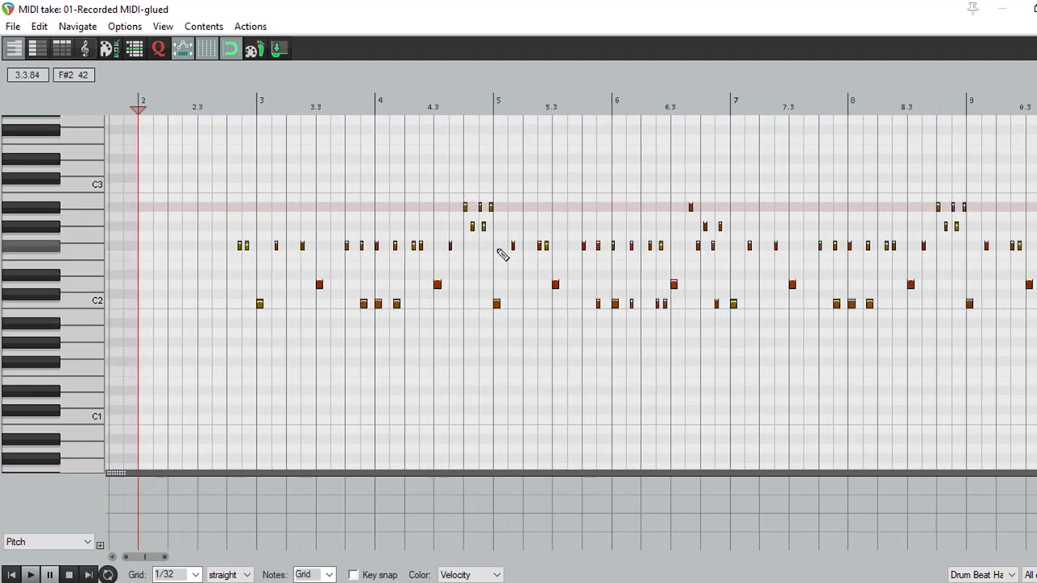
scroll(498, 277, down, 2)
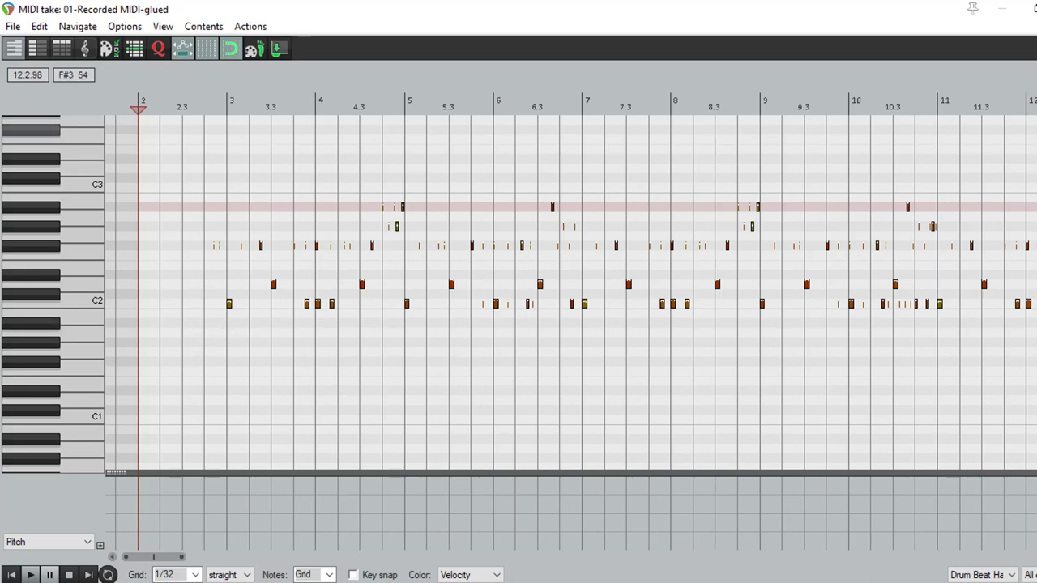
key(Escape)
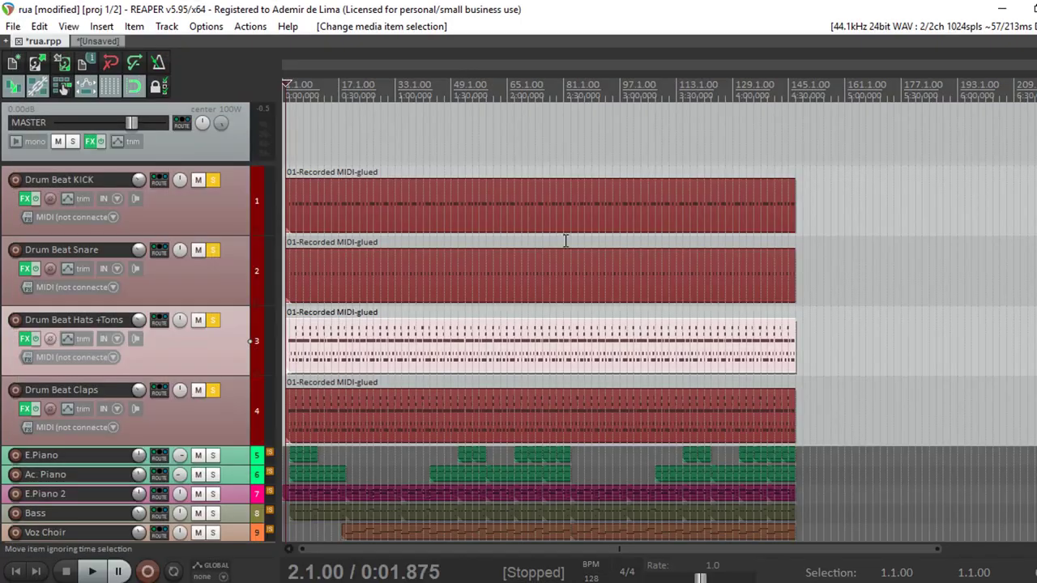
- Delete the C2, D2, G#2 and A#2 notes along the whole Drum Beat Hats +Toms MIDI item, keeping only F#2, and close the editor
double_click(451, 356)
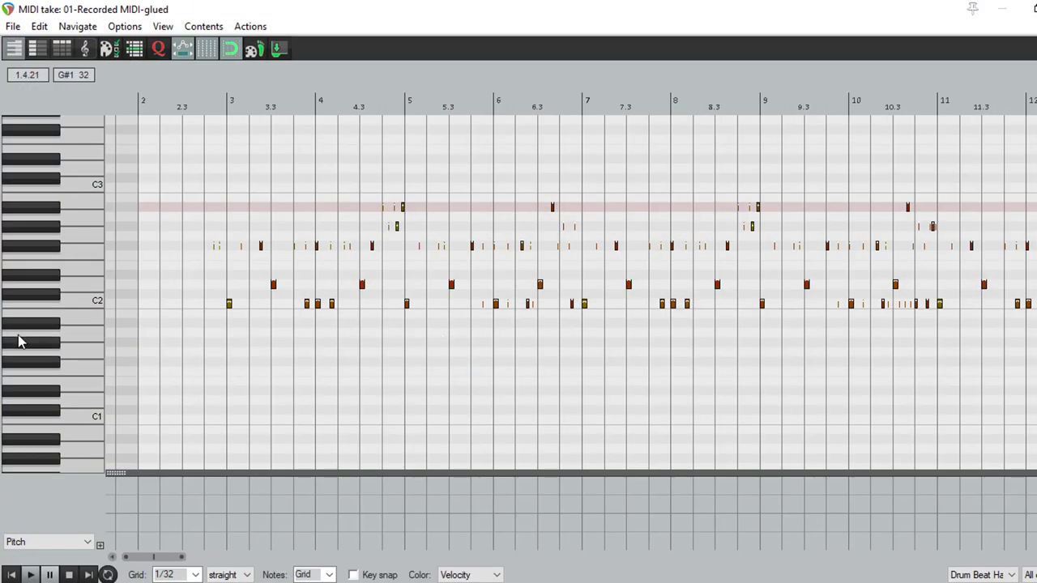
scroll(190, 346, down, 3)
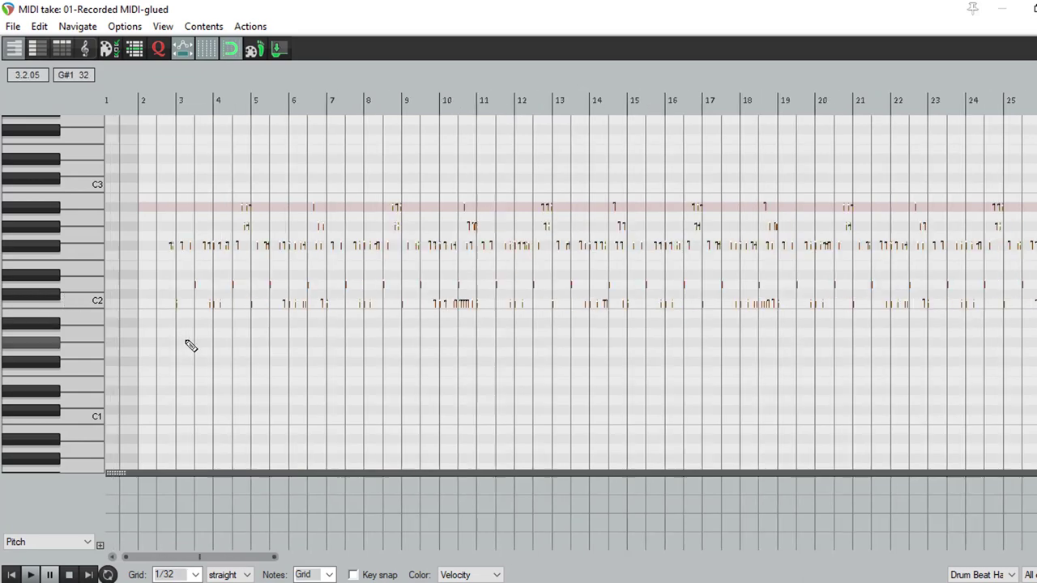
click(81, 285)
scroll(366, 379, down, 10)
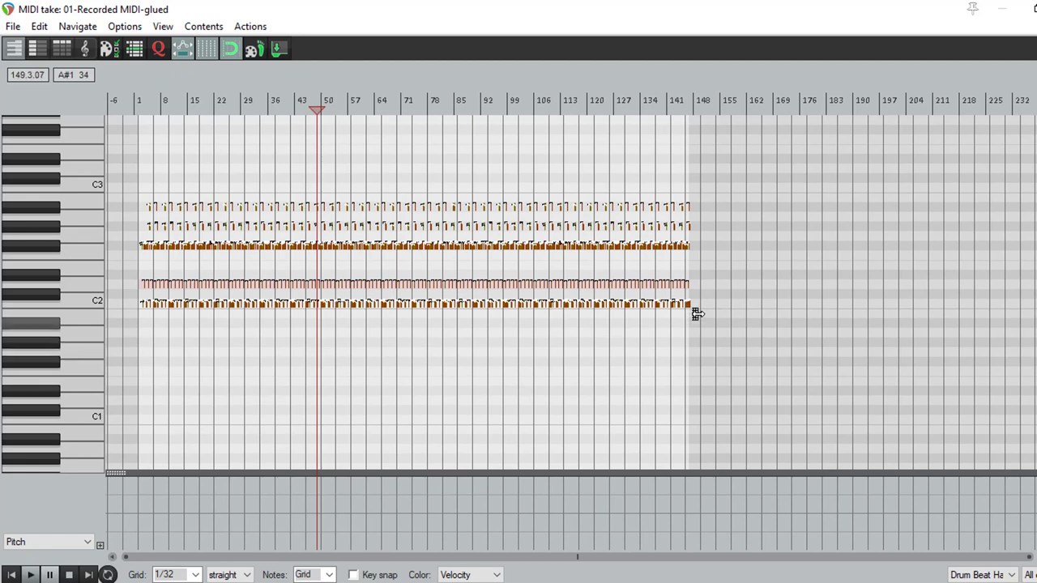
drag(745, 262, 129, 385)
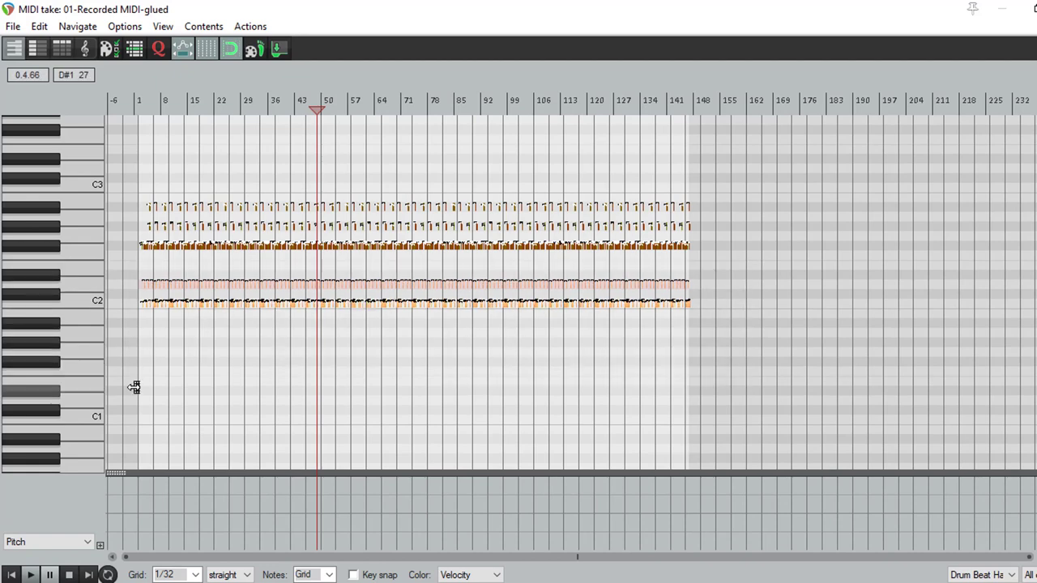
key(Delete)
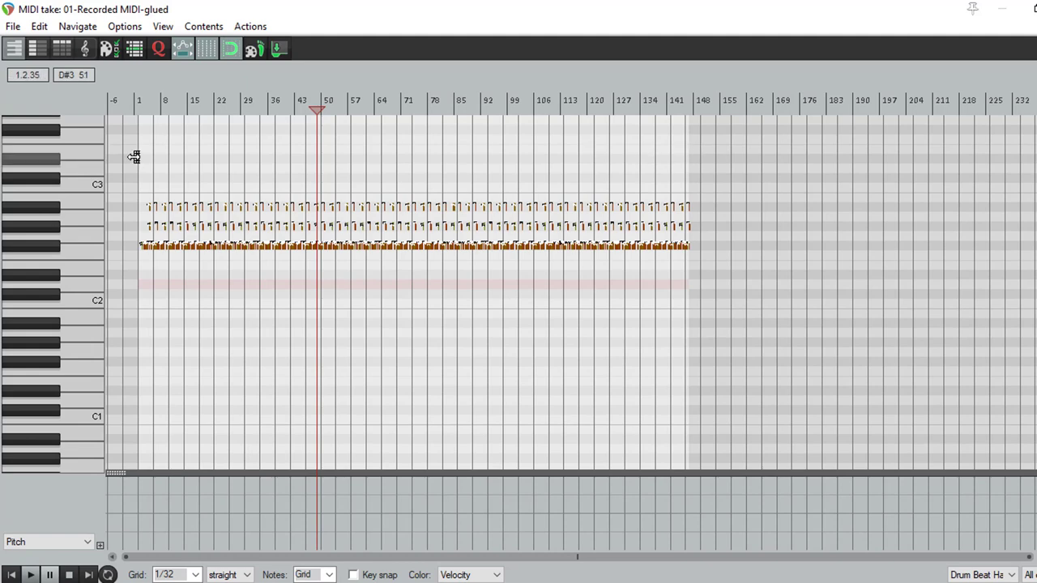
drag(719, 154, 110, 236)
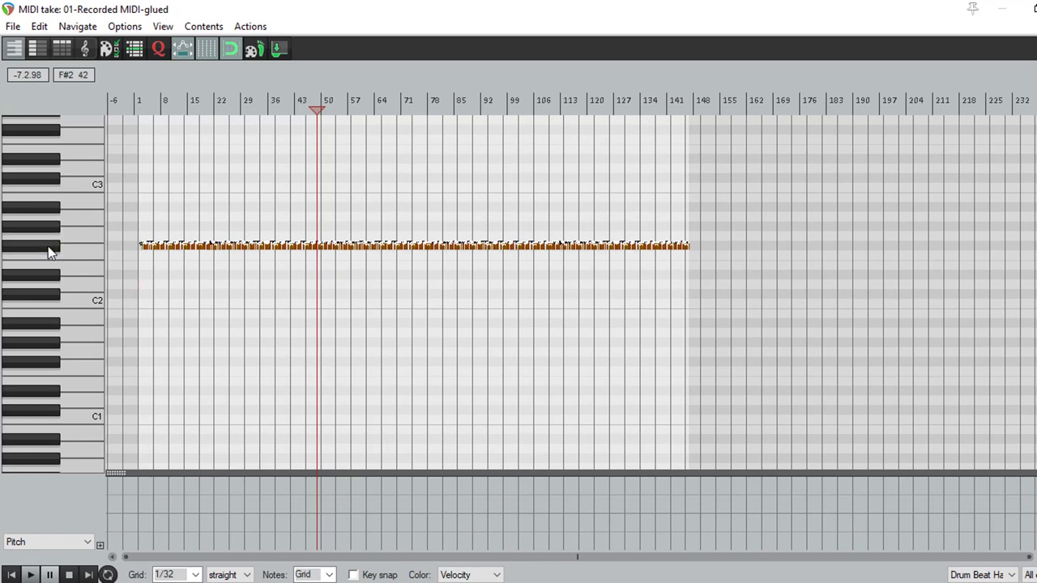
click(1030, 8)
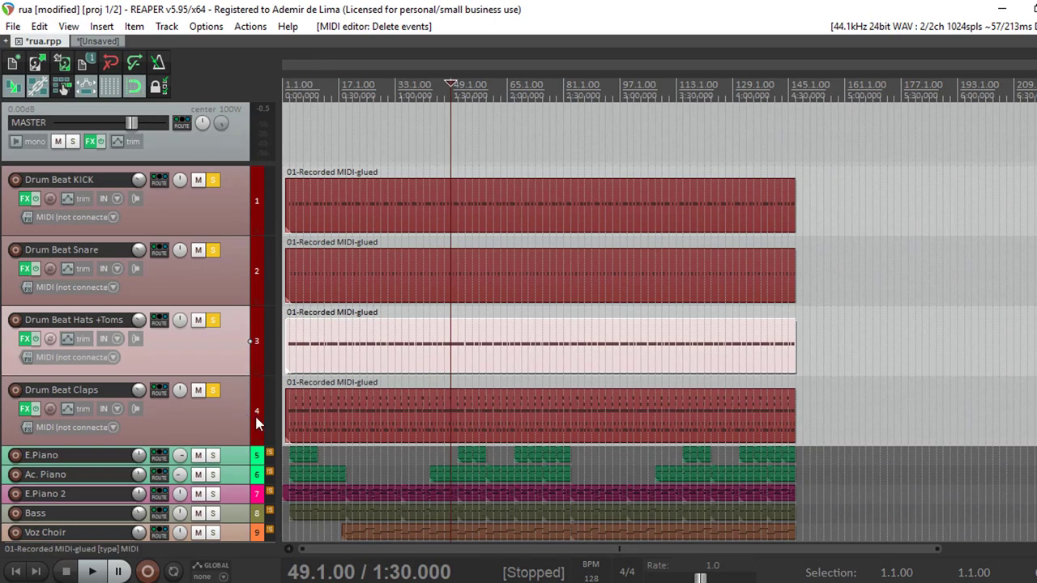
- Delete all C2, D2 and F#2 notes from the Drum Beat Claps MIDI item, keeping G#2 and A#2, close the editor and deselect the items
click(220, 420)
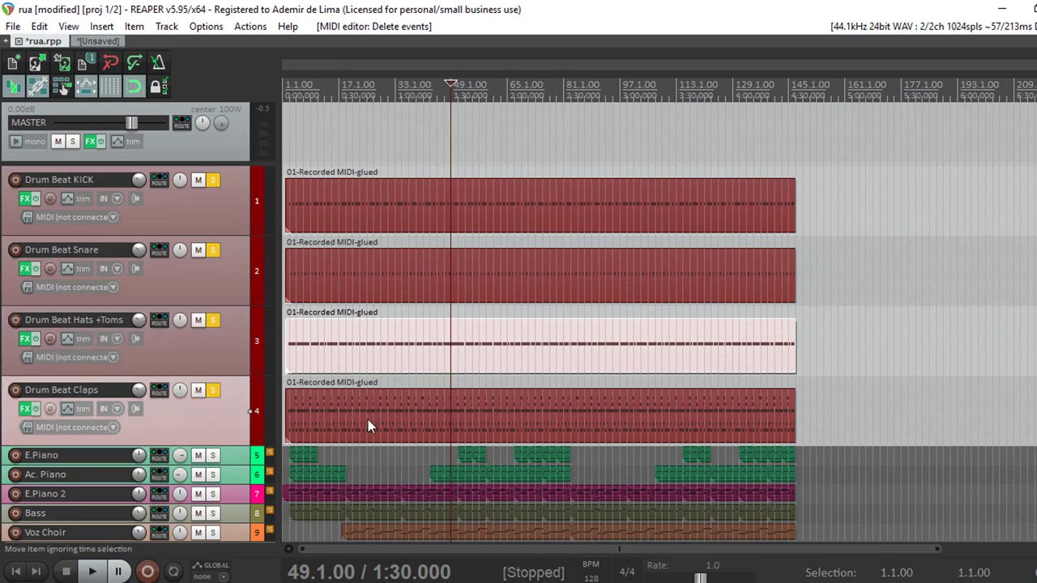
double_click(367, 421)
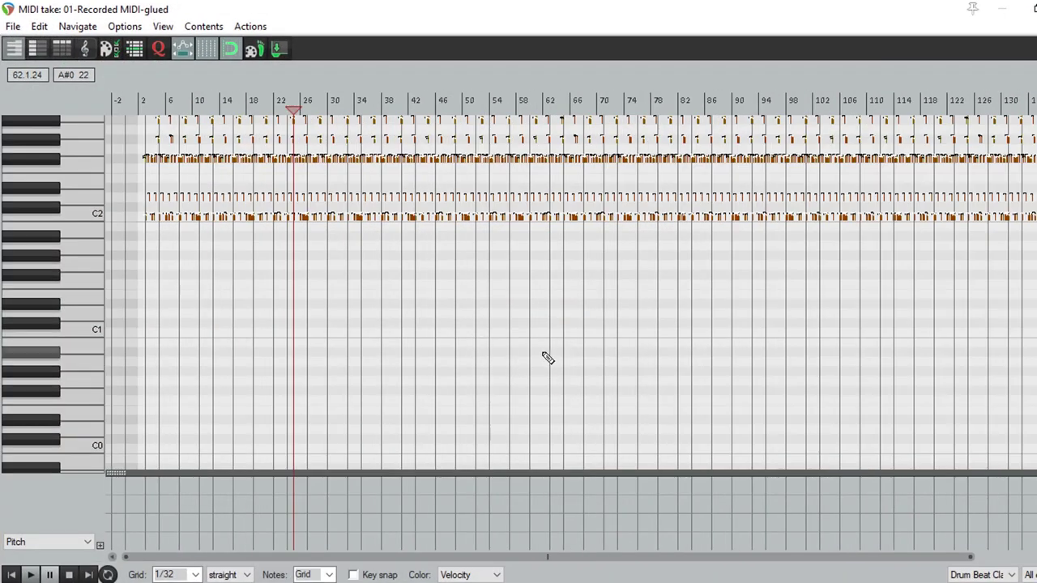
scroll(548, 358, down, 5)
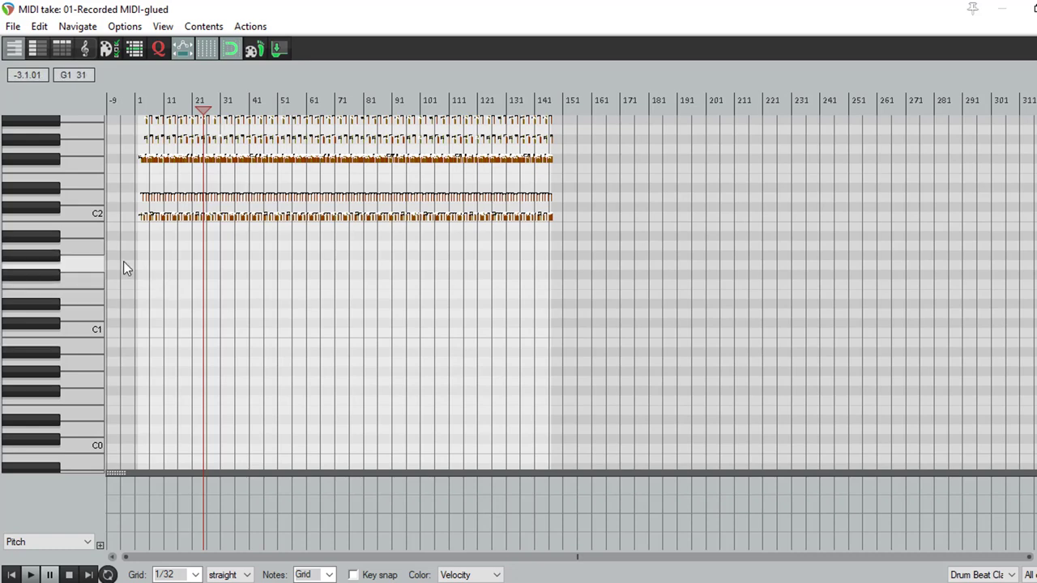
drag(605, 143, 137, 314)
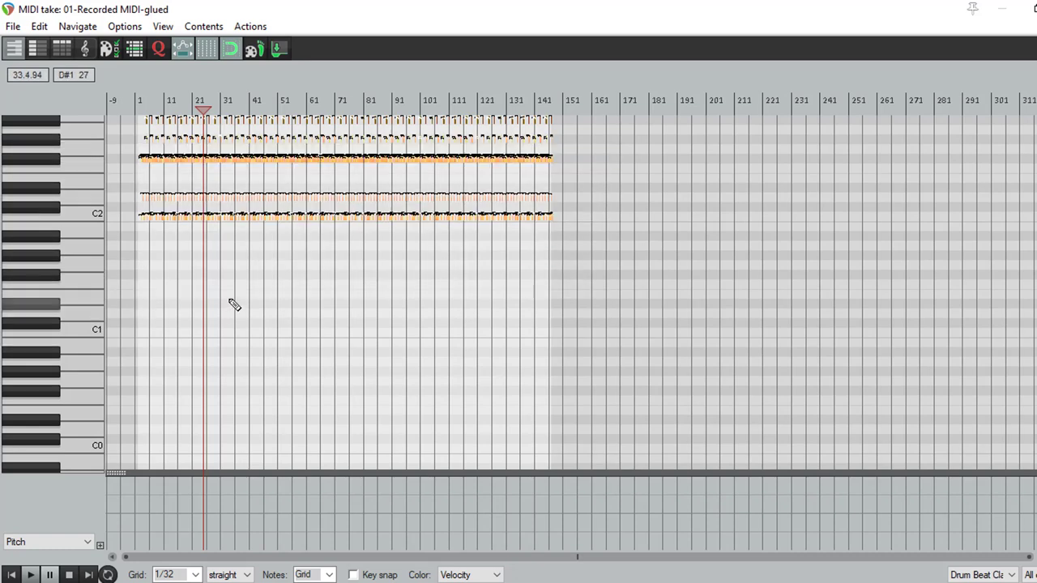
drag(119, 264, 705, 158)
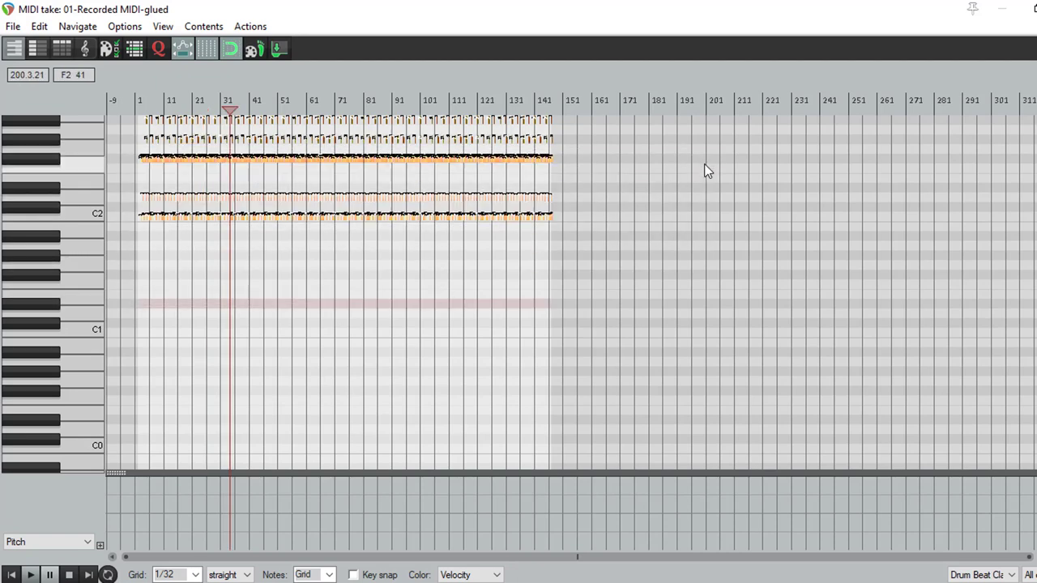
key(Delete)
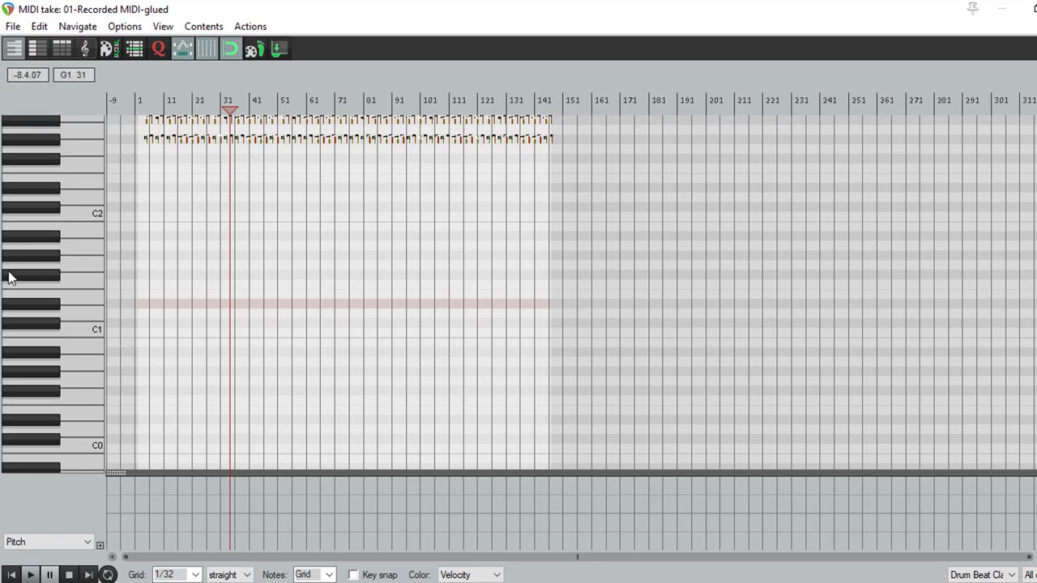
scroll(7, 273, up, 3)
scroll(451, 185, up, 3)
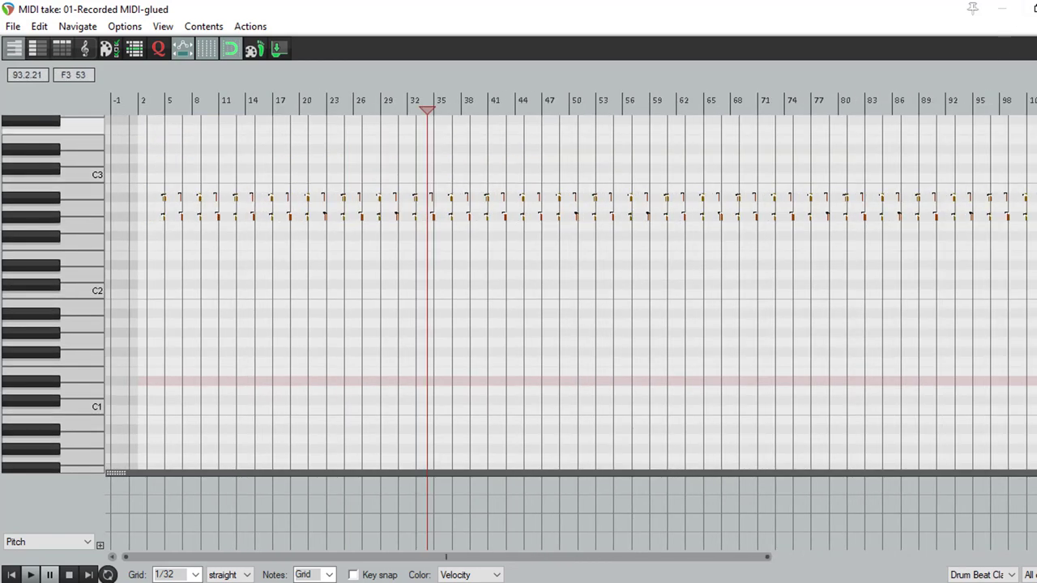
key(Escape)
click(832, 341)
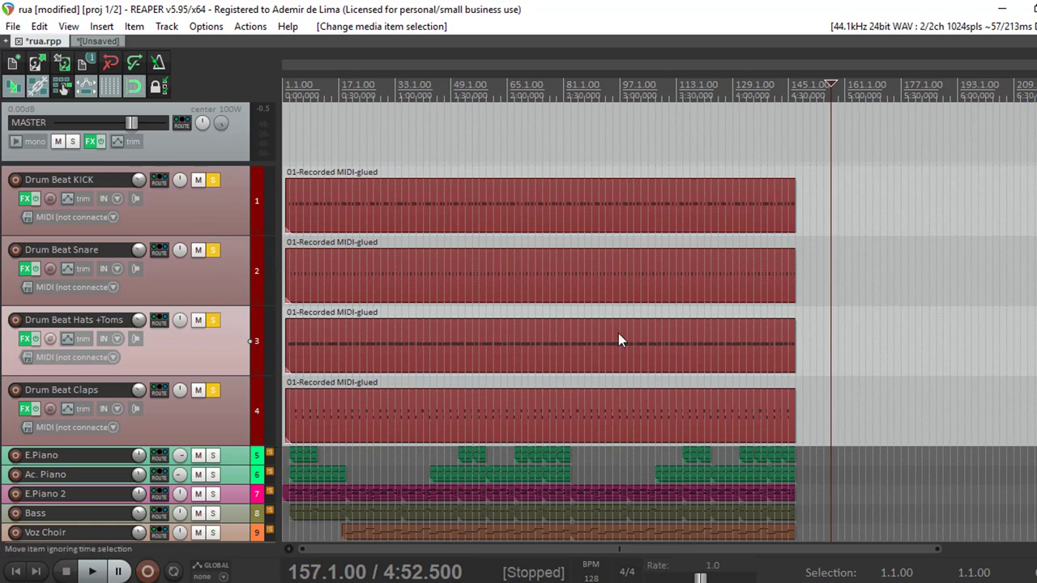
- Play the project from the start to listen to the four separated drum tracks
click(16, 571)
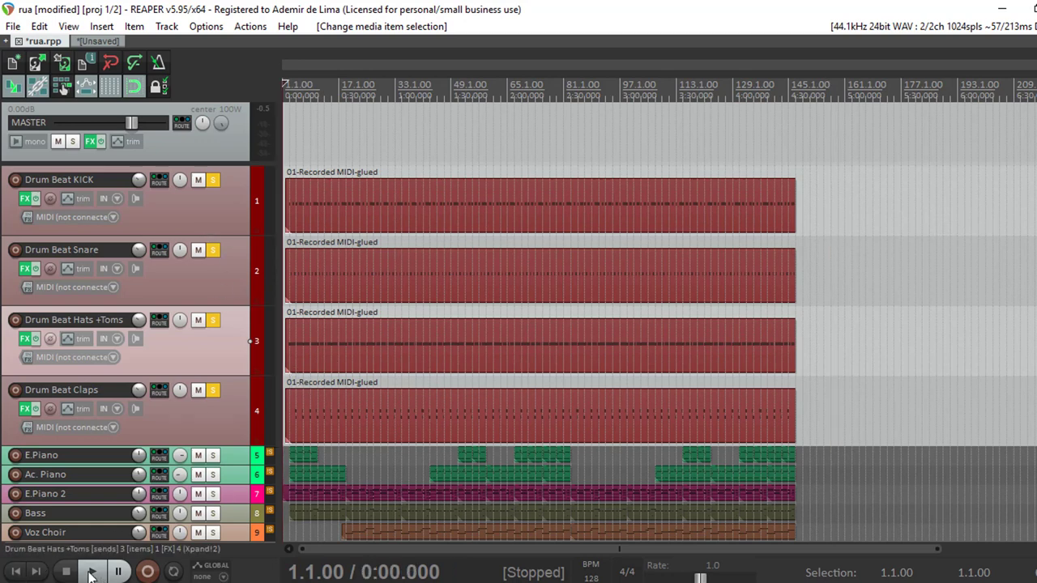
click(91, 571)
scroll(766, 263, up, 2)
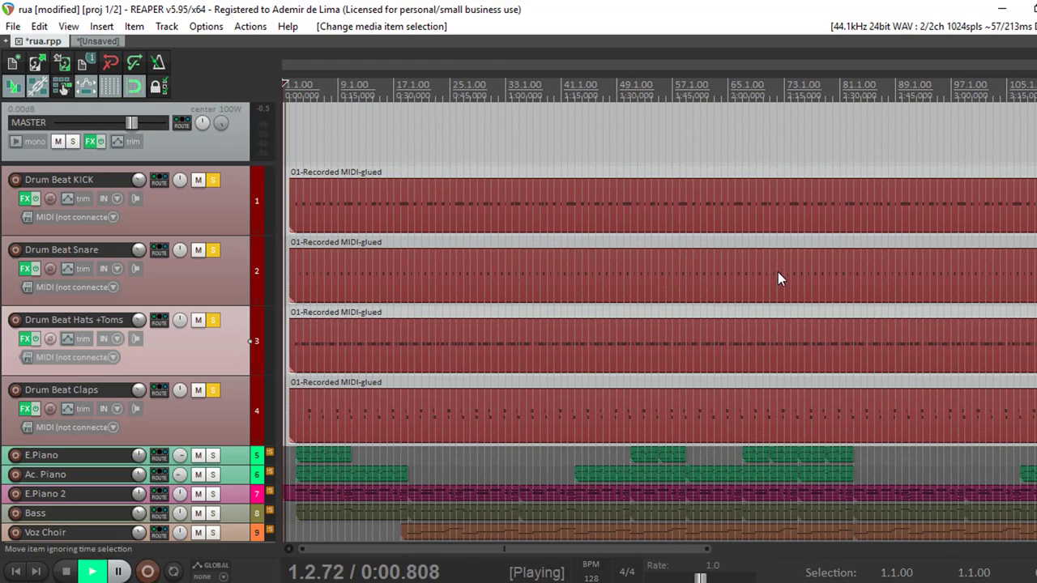
scroll(773, 279, up, 2)
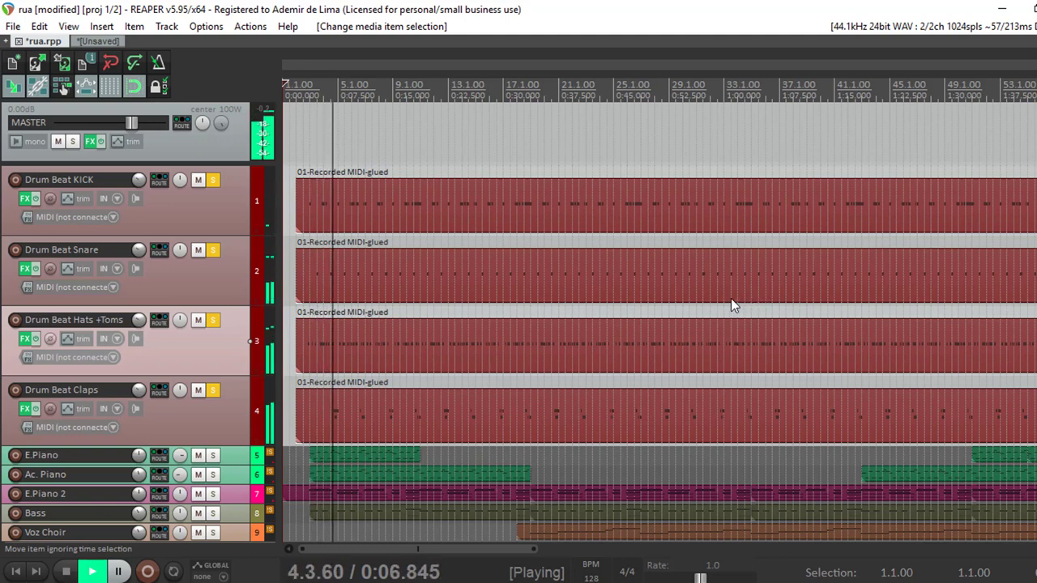
- Stop playback, turn off solo on the four drum tracks and play the full mix from the start
click(64, 573)
click(213, 390)
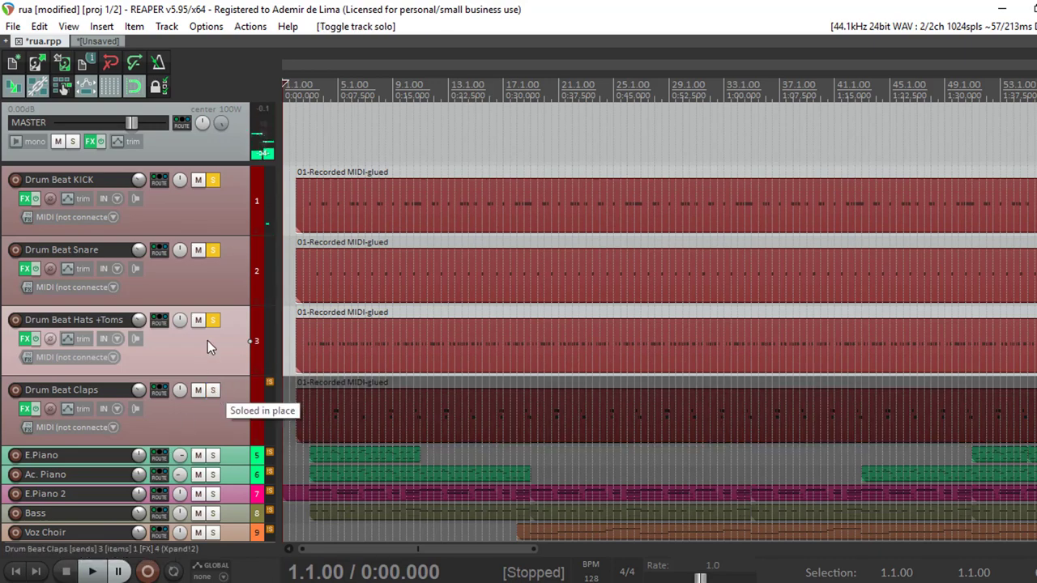
click(213, 320)
click(213, 249)
click(213, 180)
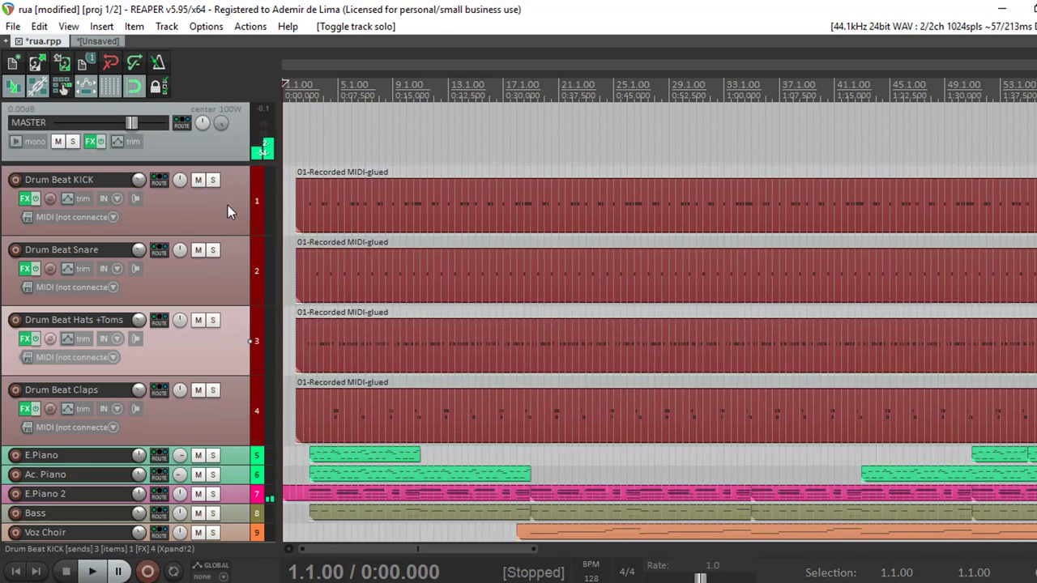
click(90, 571)
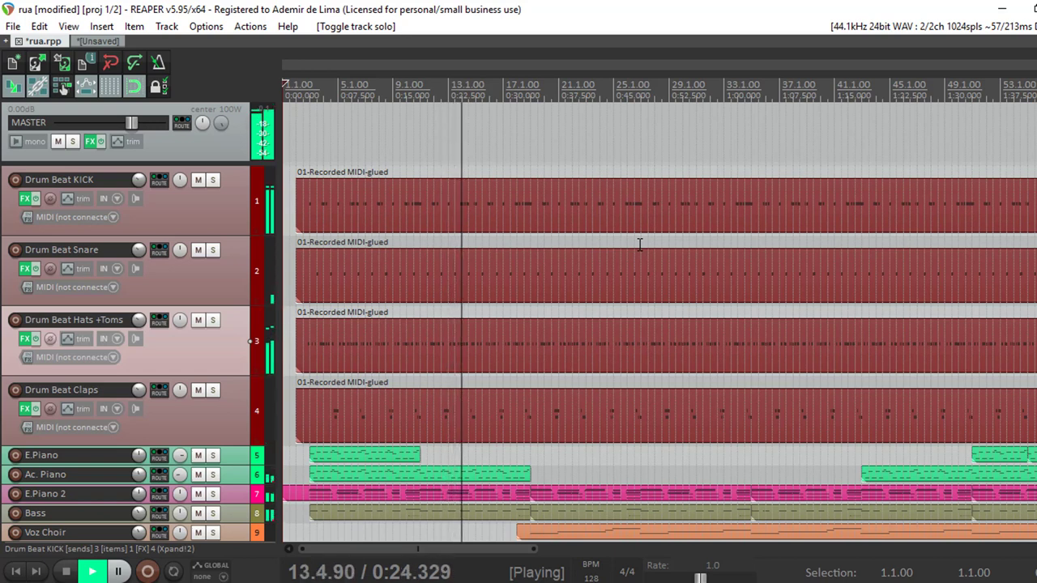
key(space)
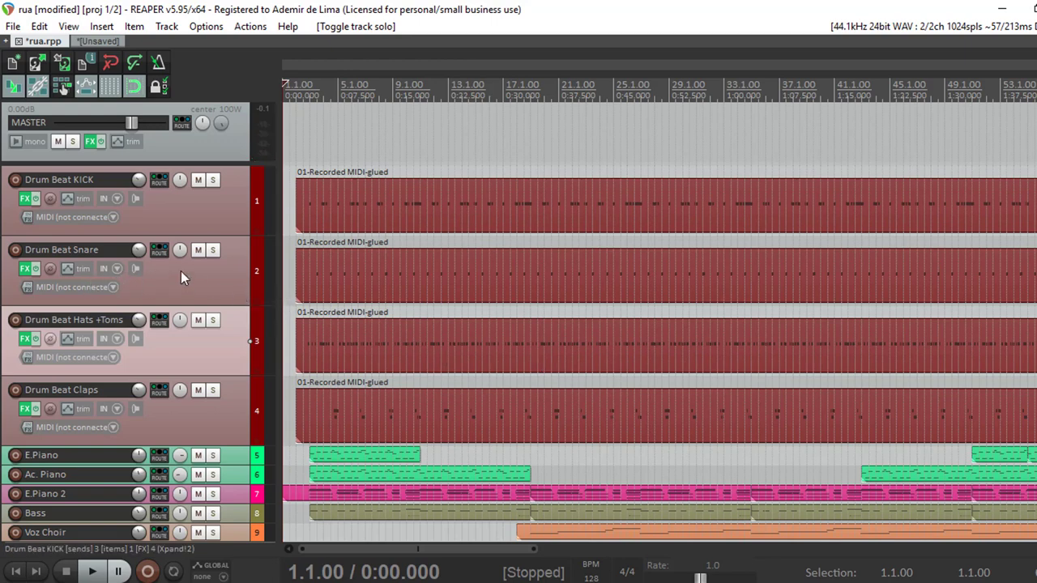
- Solo the Drum Beat Snare track, listen to it from near its beginning and open its MIDI item, stopping playback
click(212, 250)
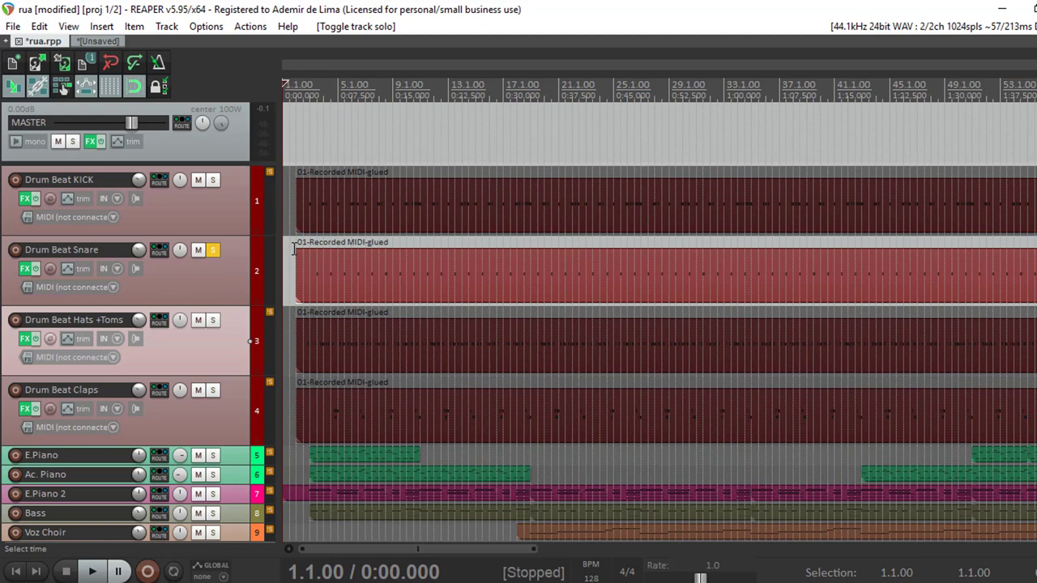
click(303, 122)
key(space)
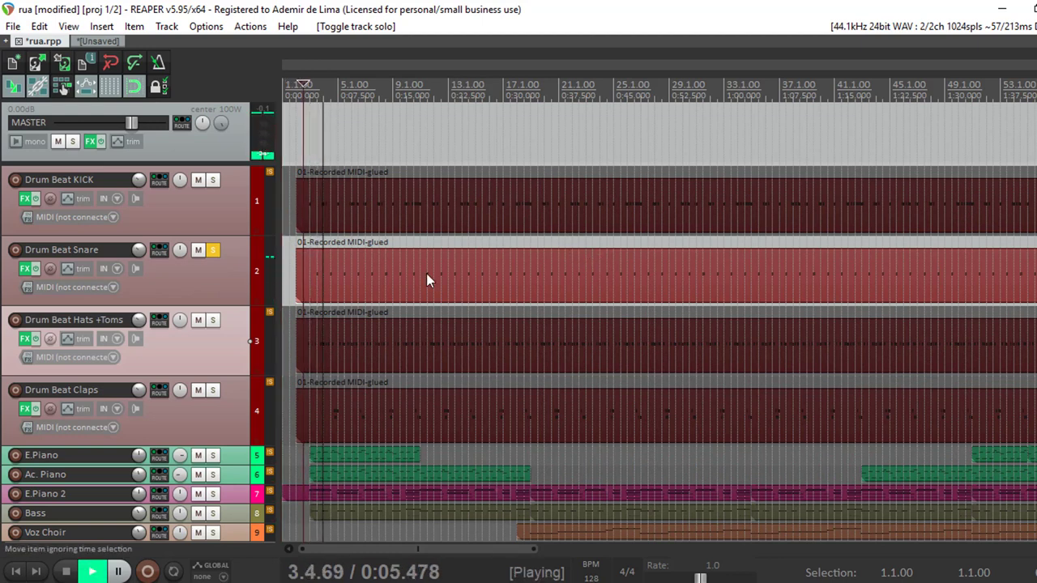
double_click(390, 288)
scroll(405, 287, up, 3)
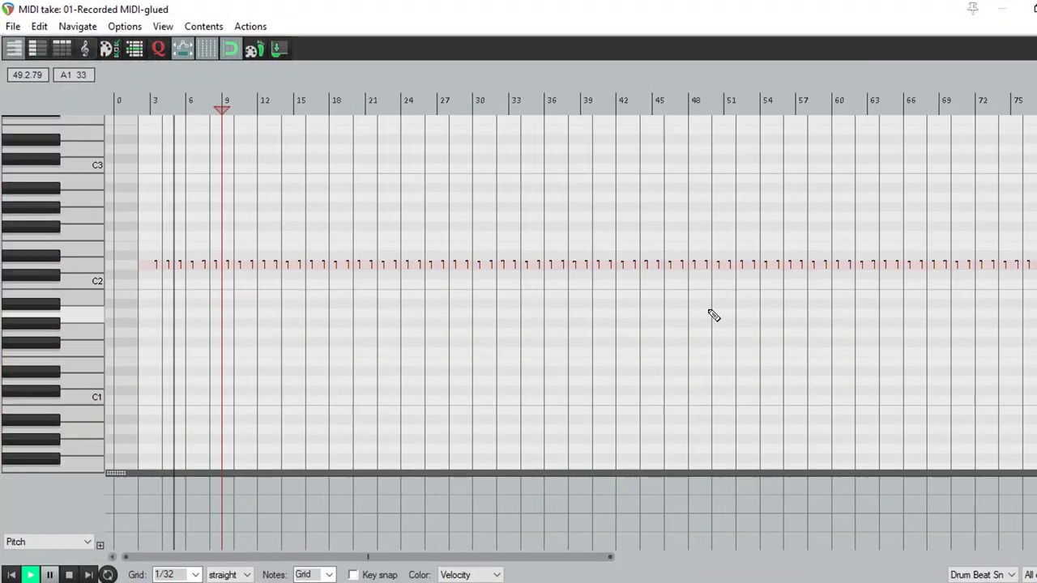
scroll(724, 317, up, 3)
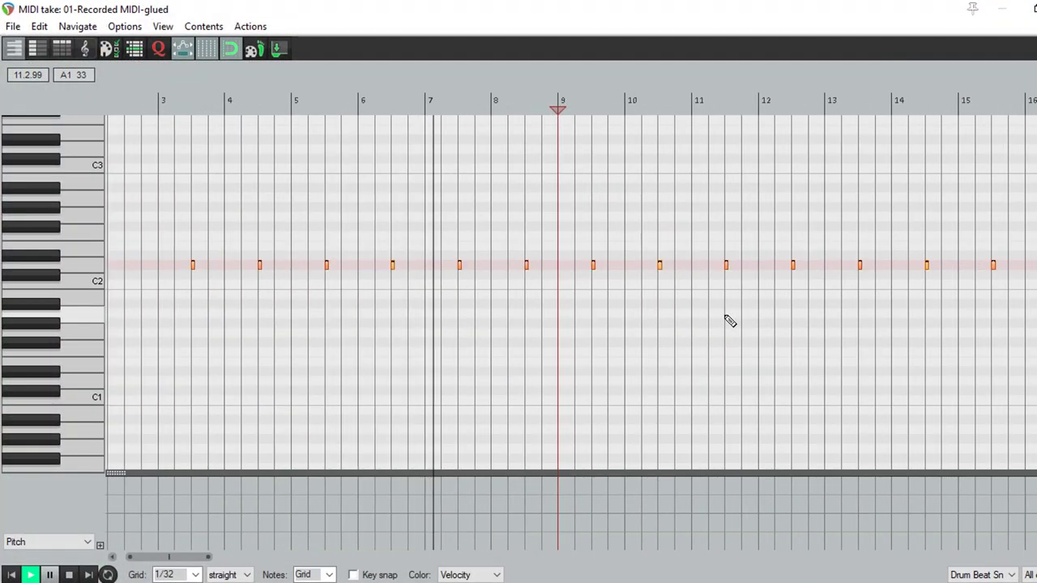
key(space)
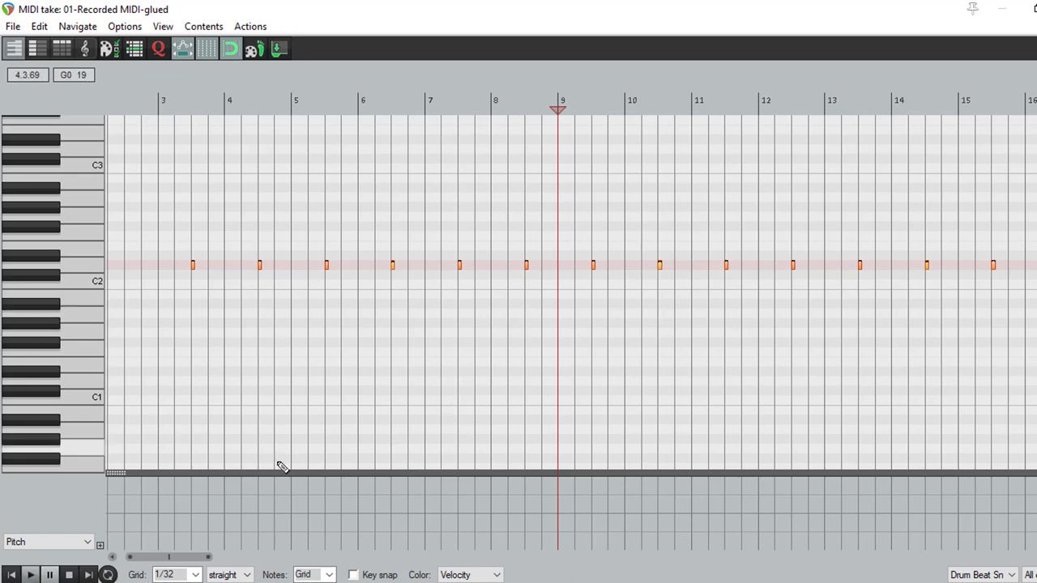
- Return to the start of the snare item and audition the keys around its D2 notes
scroll(324, 366, up, 4)
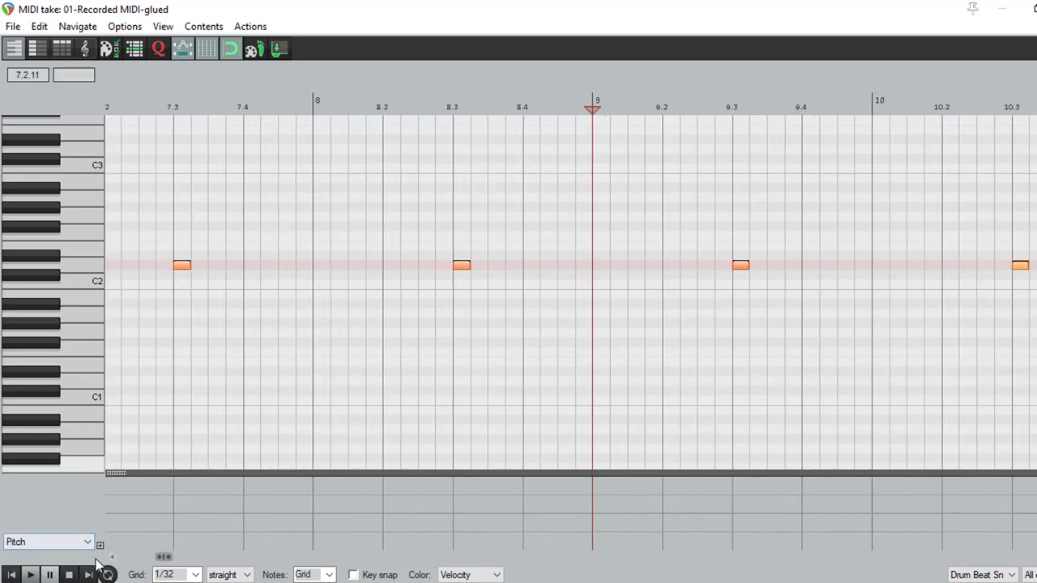
click(13, 575)
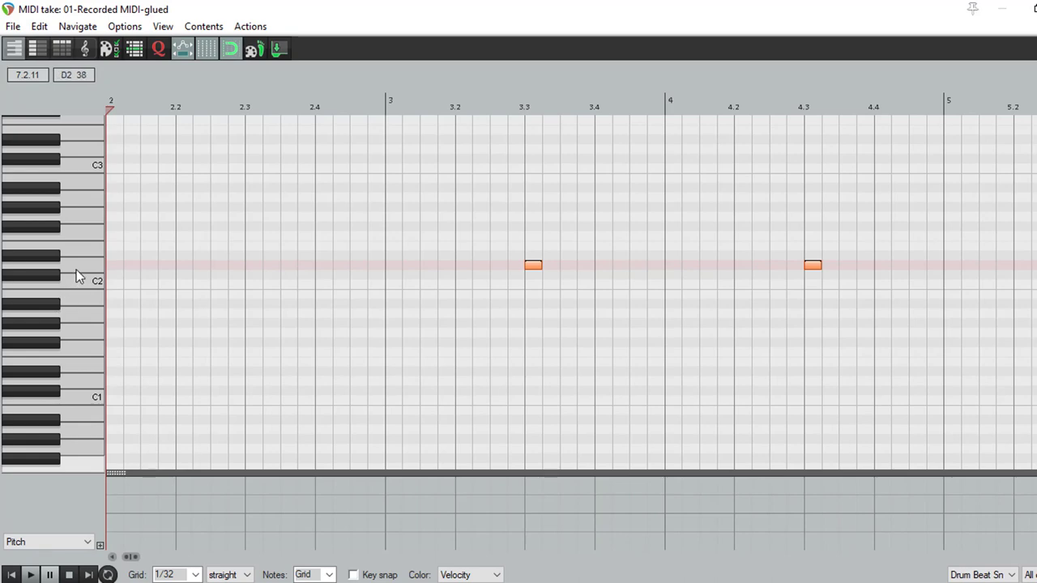
click(78, 265)
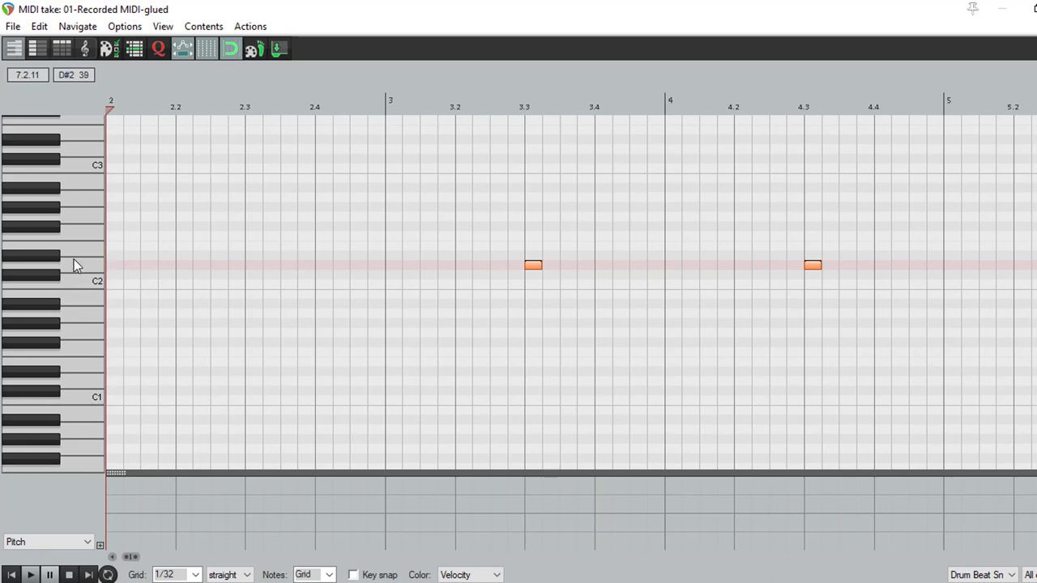
click(83, 255)
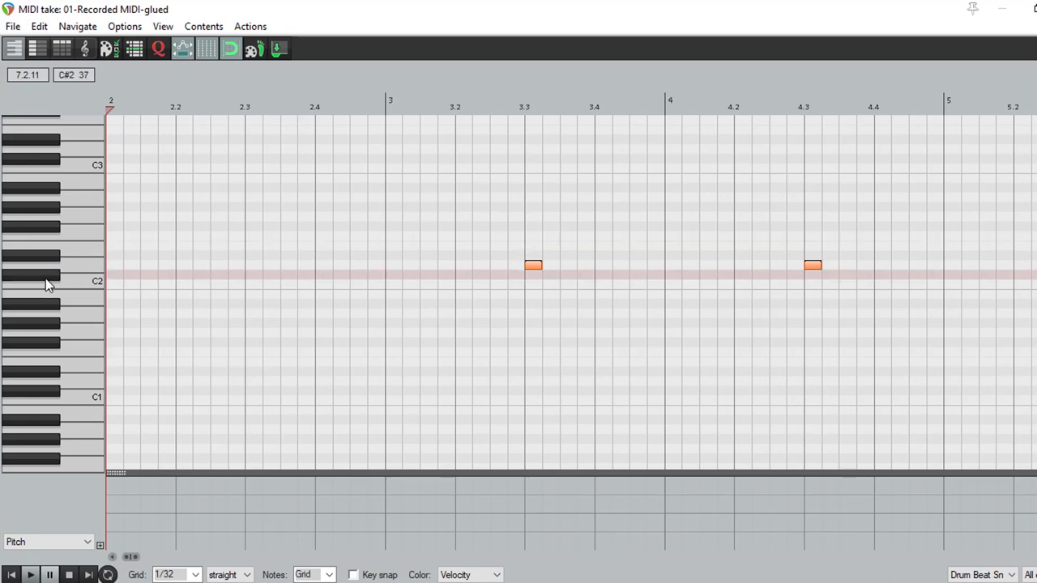
click(51, 263)
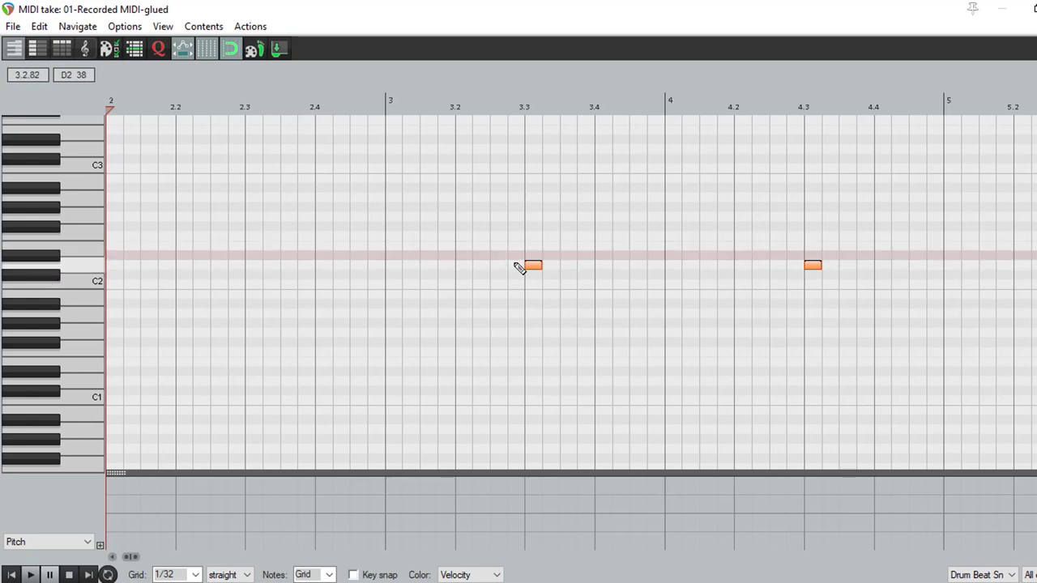
- Move all the snare notes up to D#2, close the editor and play the full mix with the snare unsoloed
drag(532, 270, 532, 260)
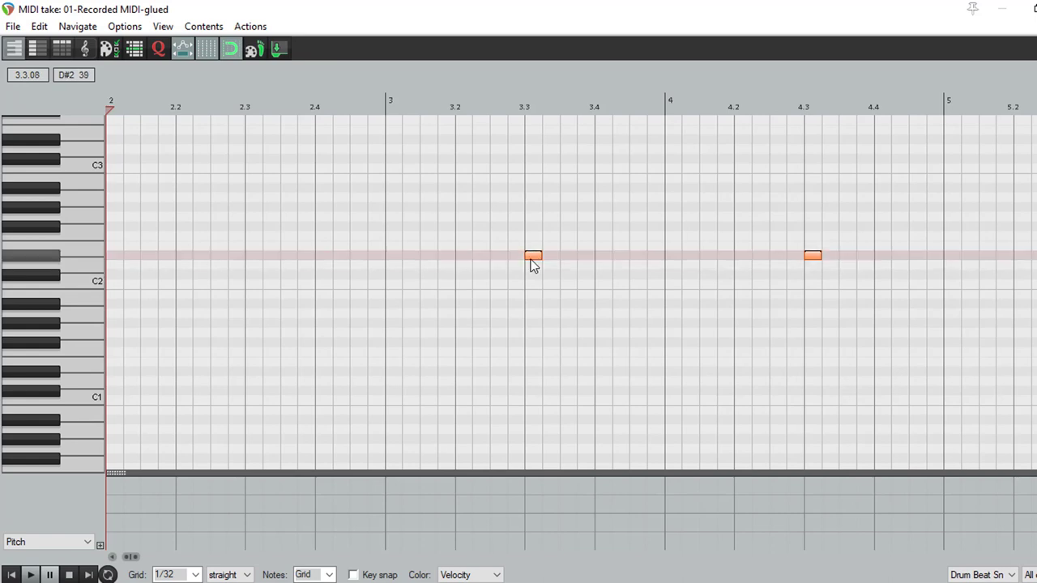
key(Escape)
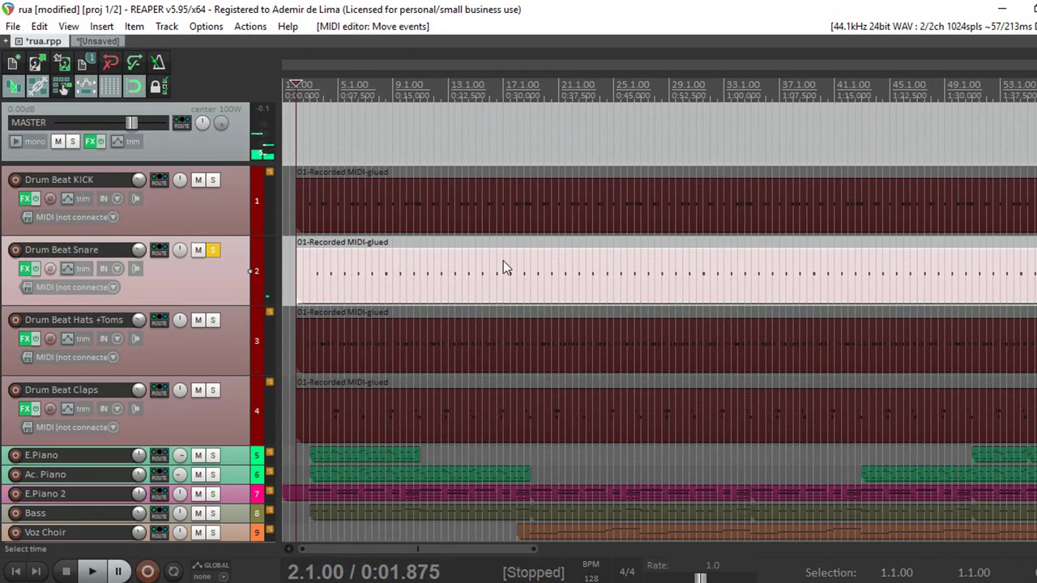
click(209, 255)
key(space)
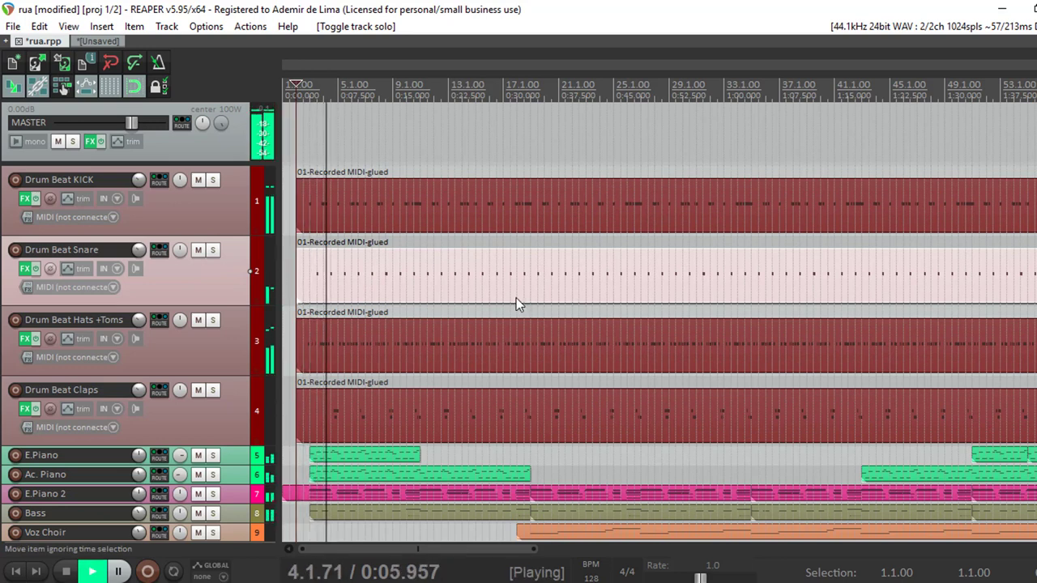
- Reopen the Drum Beat Snare MIDI item, move all its notes back down to D2 and close the editor
double_click(409, 290)
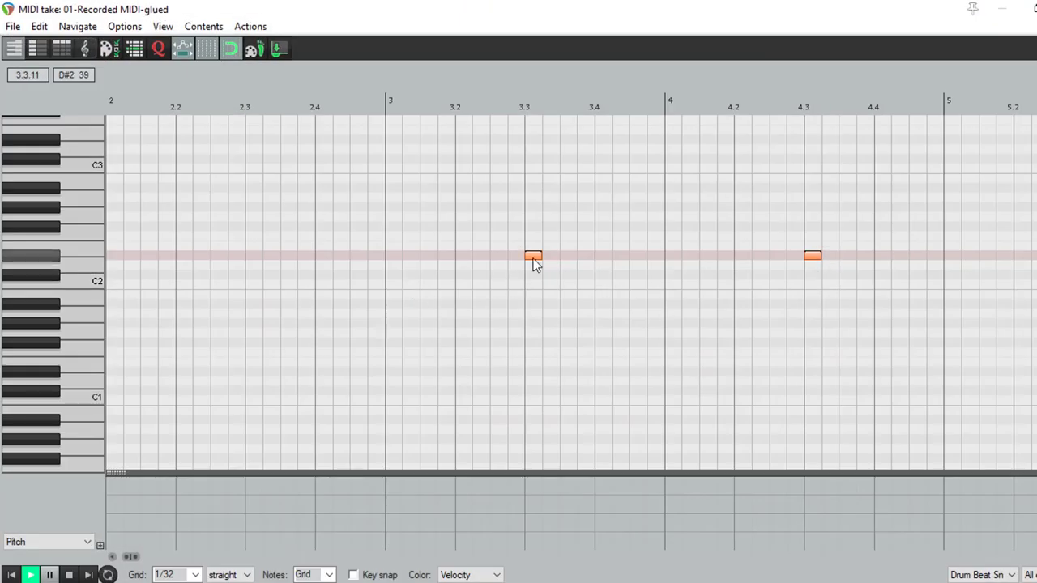
drag(533, 258, 535, 266)
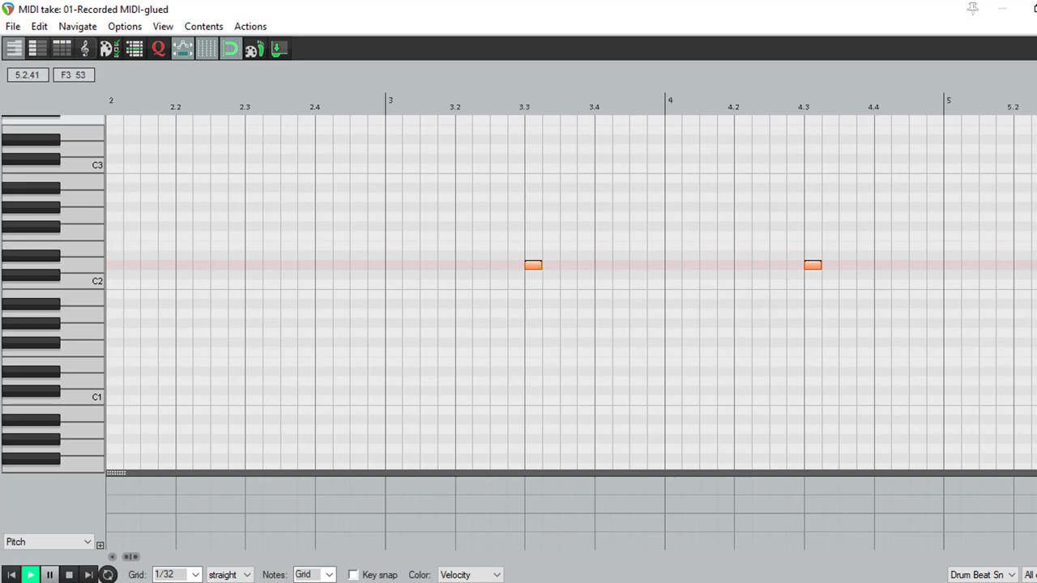
key(Escape)
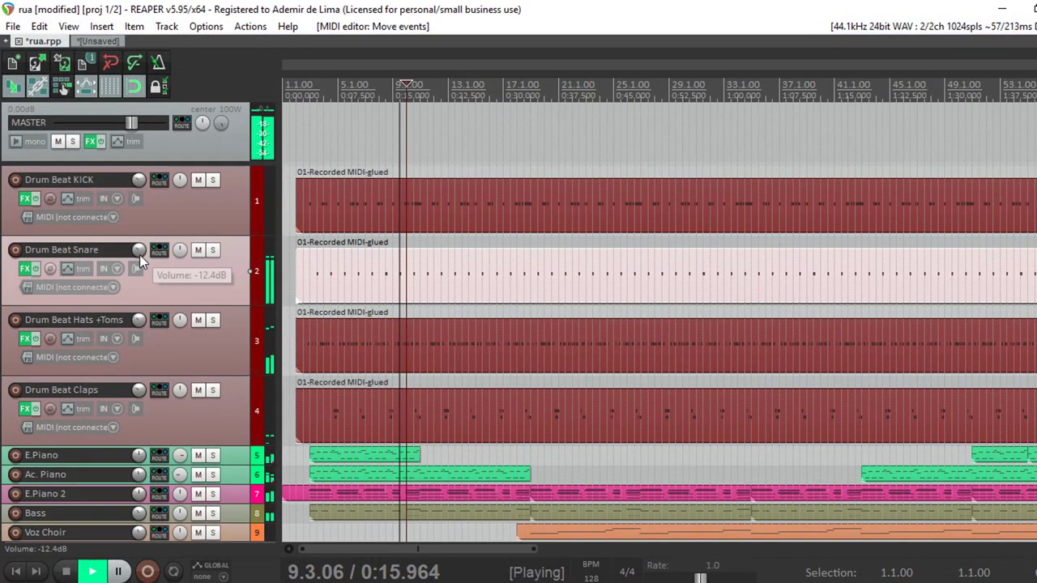
- Raise the Drum Beat Snare track's volume to -3.43 dB, stop playback and deselect the snare item
drag(143, 252, 143, 230)
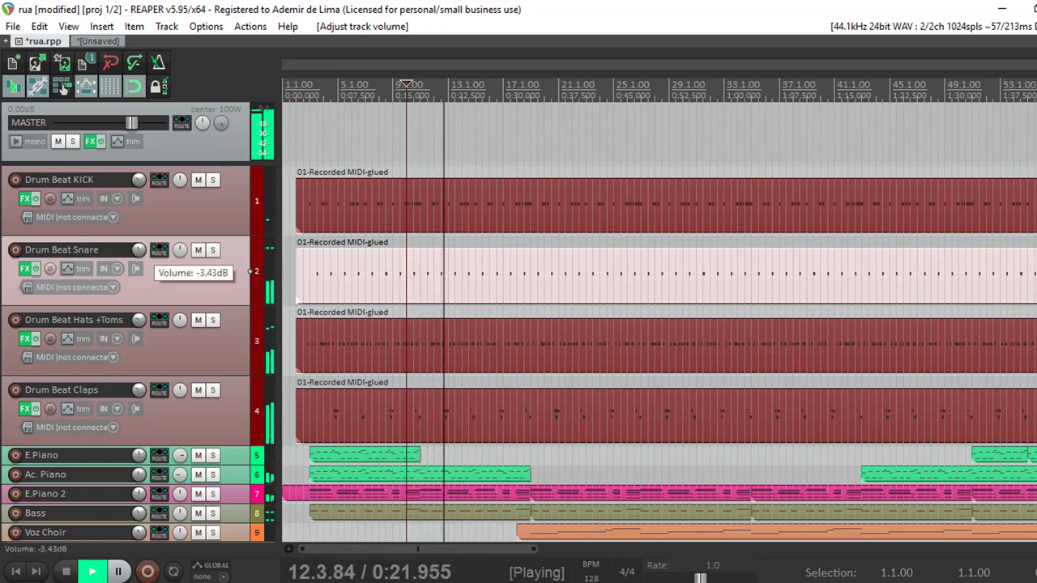
key(space)
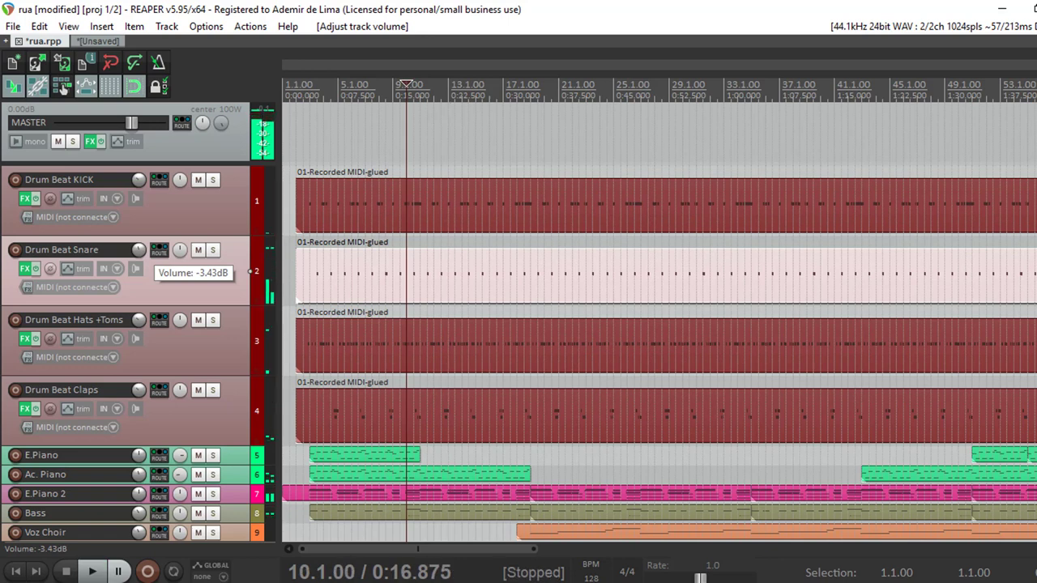
click(420, 87)
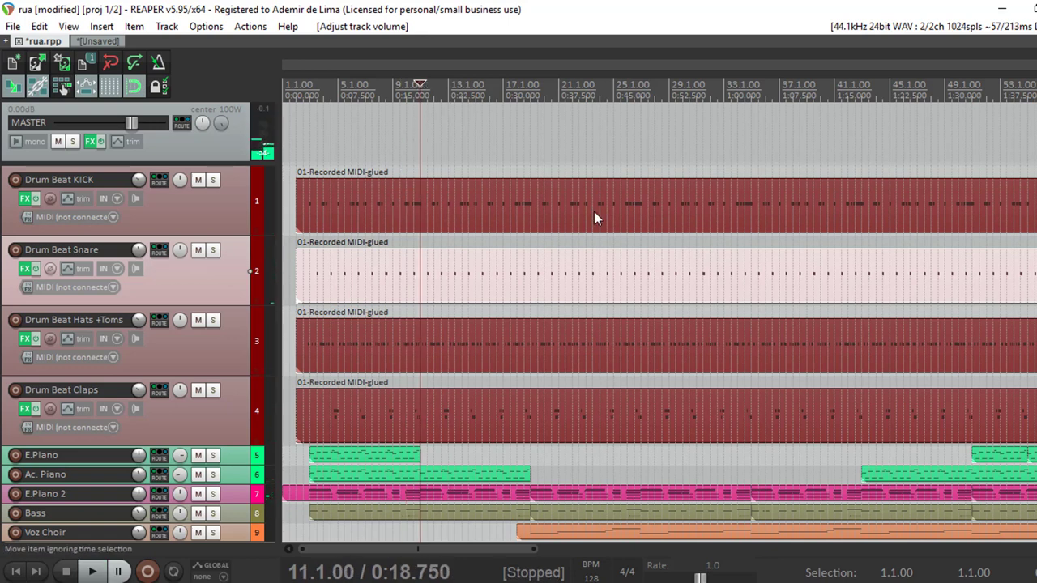
ctrl+click(465, 248)
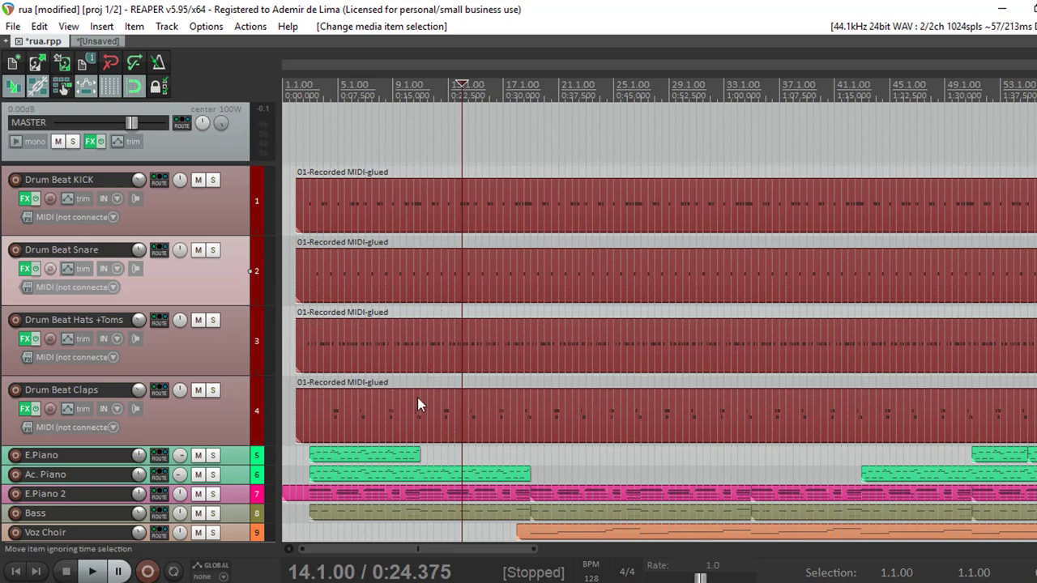
- Select and solo the Drum Beat Snare track and play it from bar 14
click(225, 226)
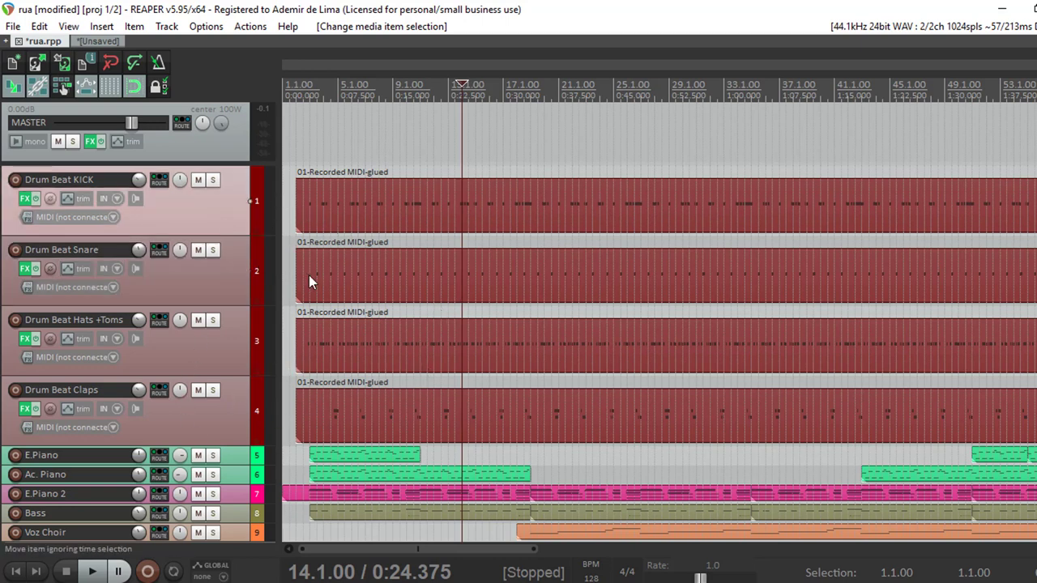
click(223, 294)
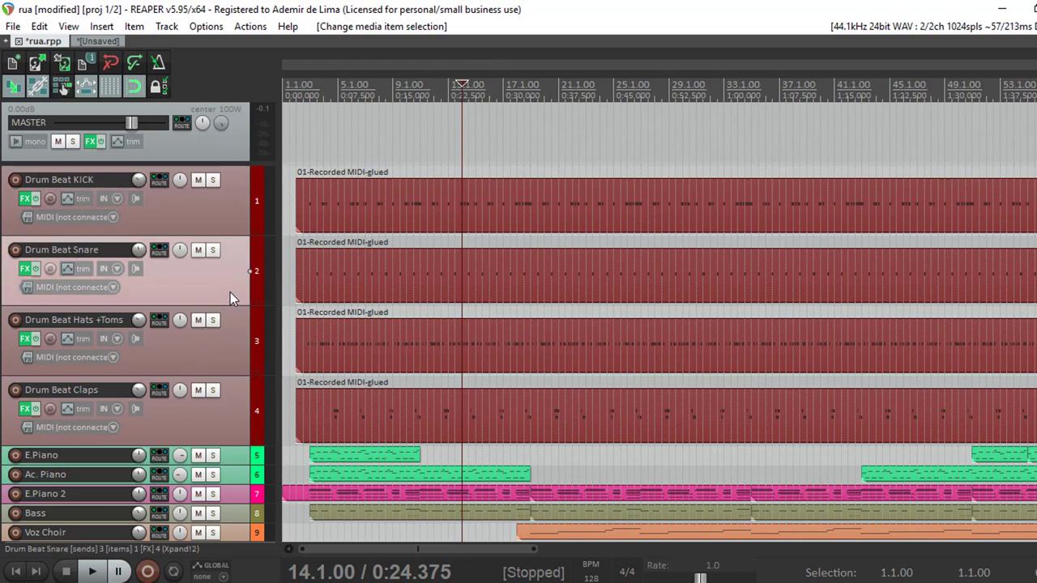
click(212, 250)
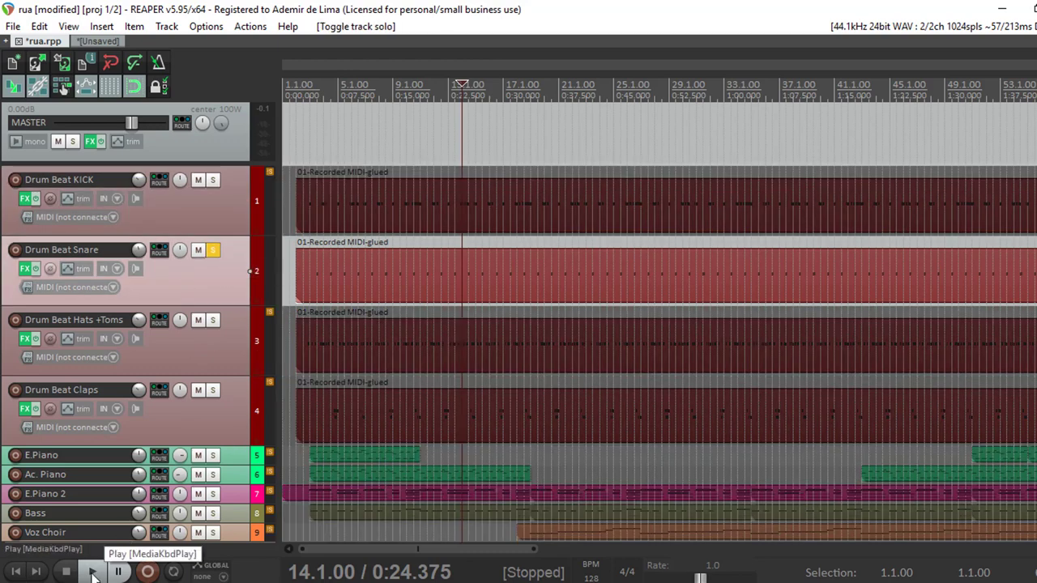
click(104, 571)
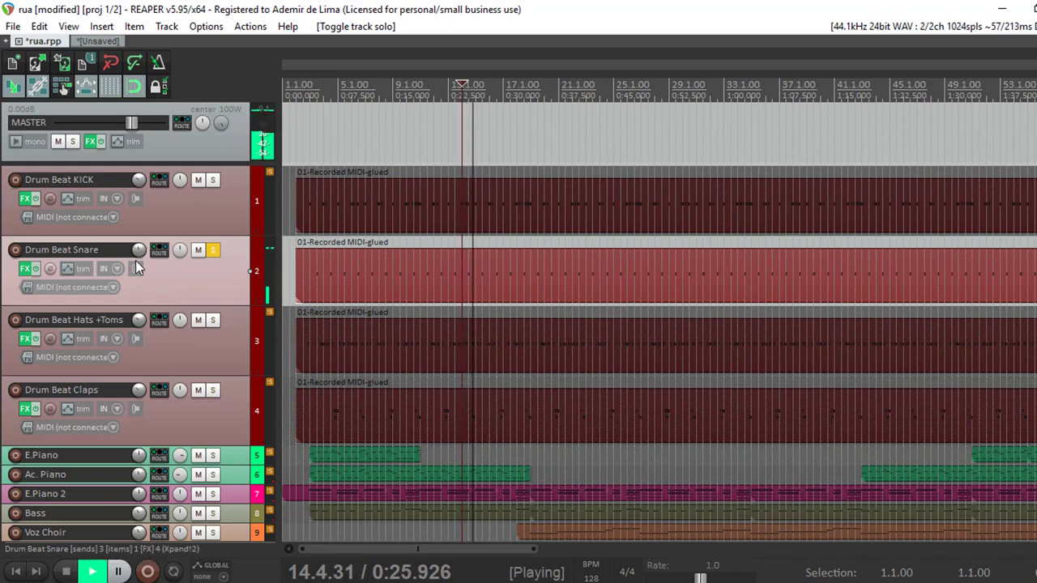
- Set the Booster of the snare track's P&M Monster Boost effect to +10.08 dB, and try Harmonics at 71% before lowering it again
click(24, 272)
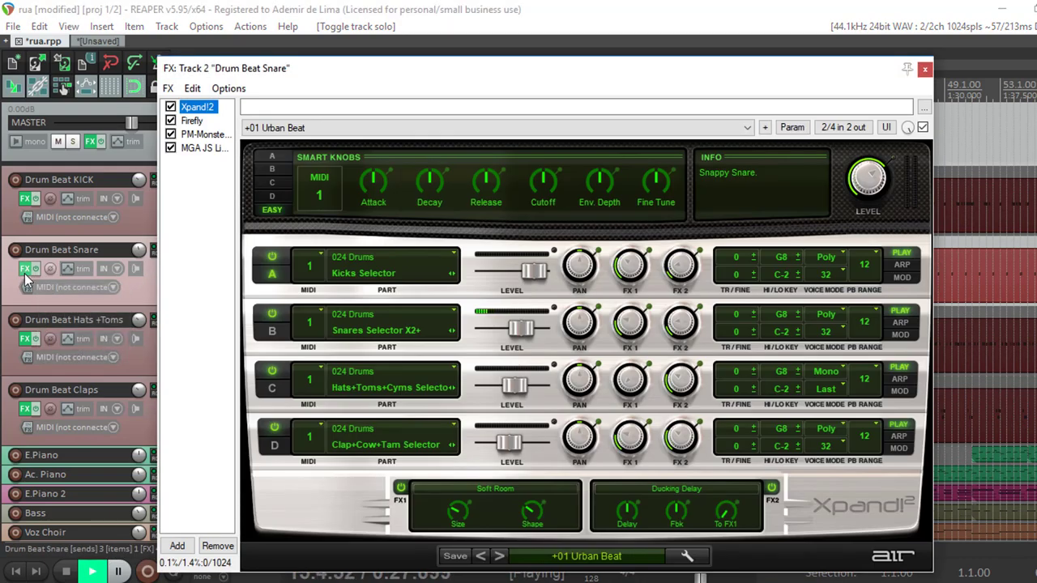
click(198, 134)
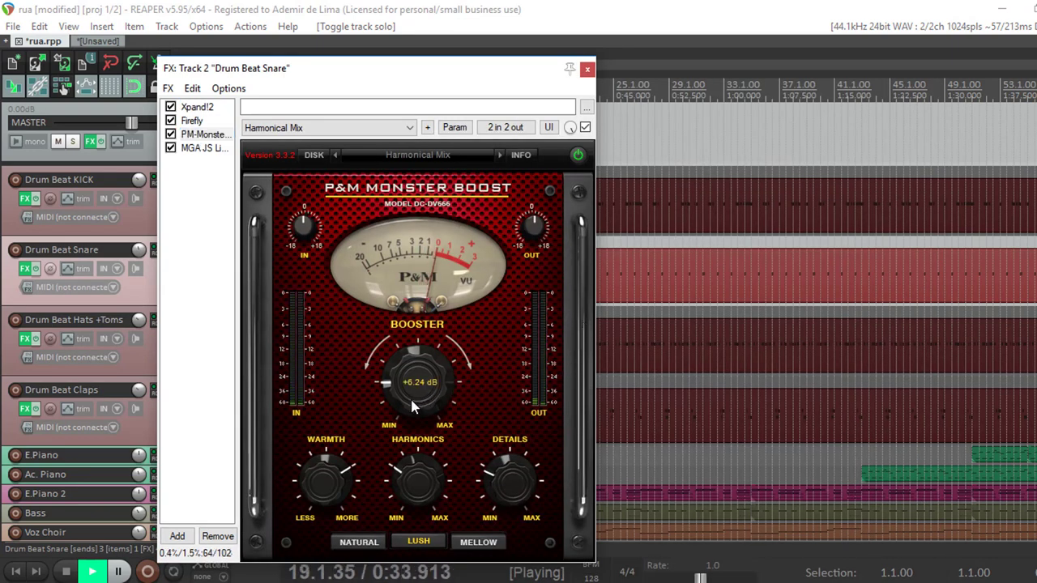
drag(410, 404, 421, 330)
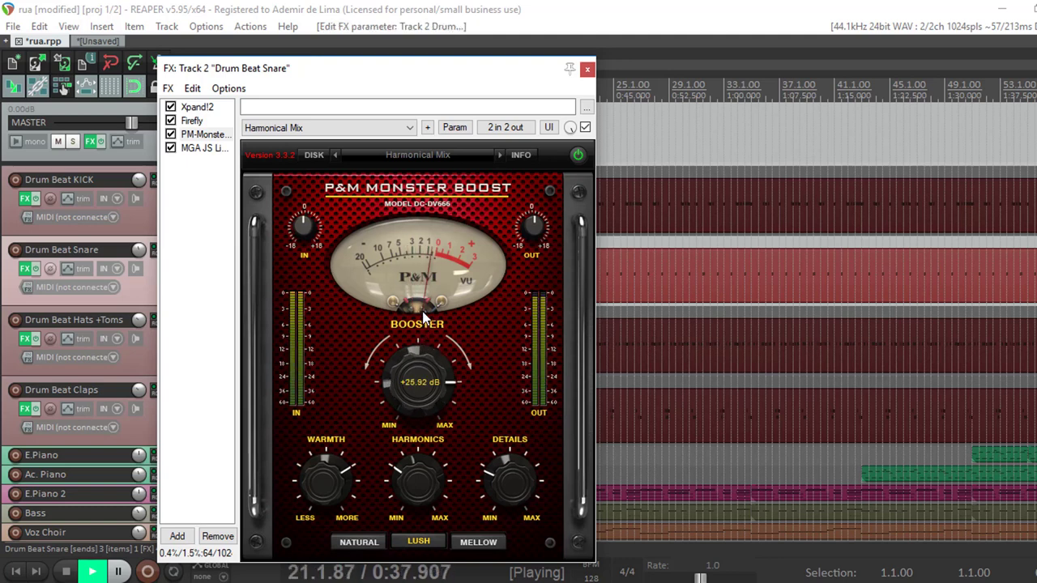
drag(442, 389, 443, 417)
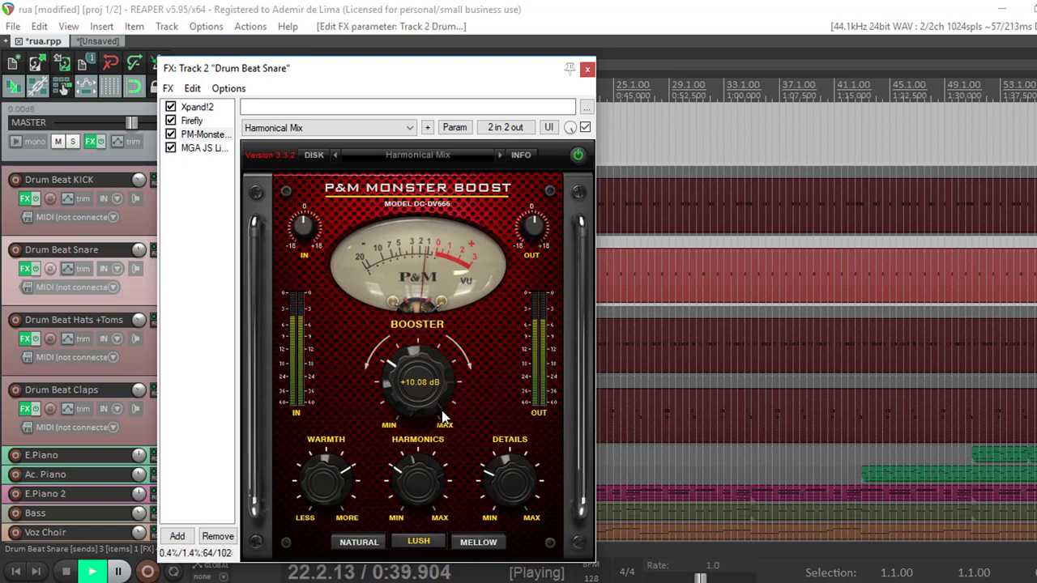
drag(424, 498, 427, 439)
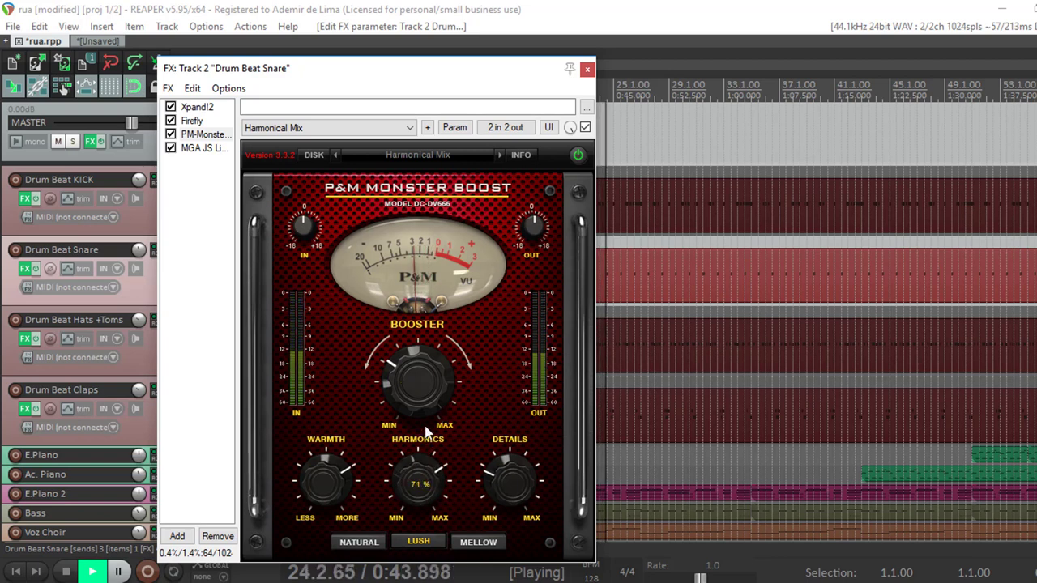
drag(425, 433, 434, 512)
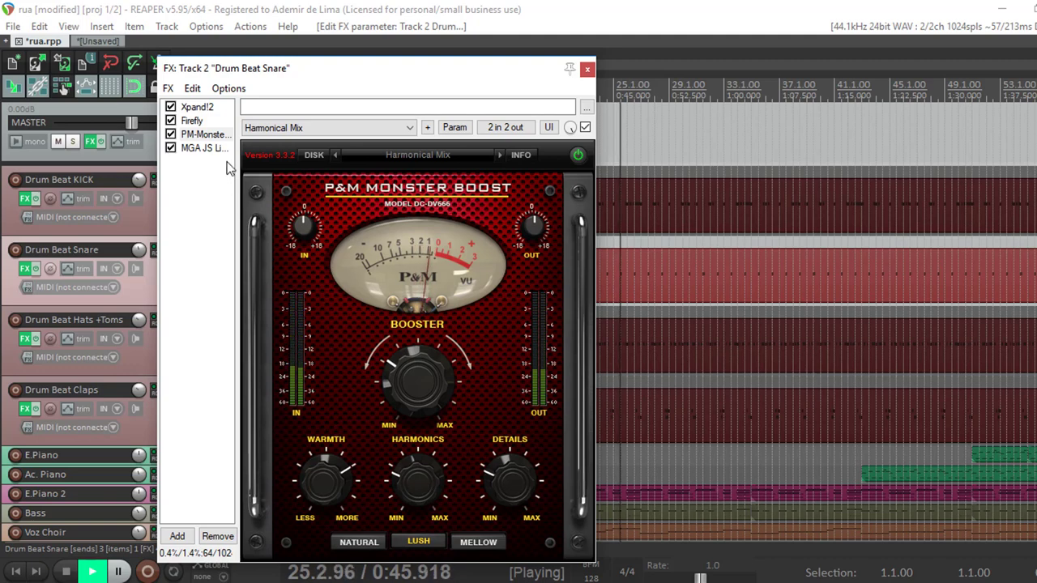
- Load the Glue light preset in the snare track's Firefly compressor, set its threshold to -23.8 dB and close the effects window
click(192, 121)
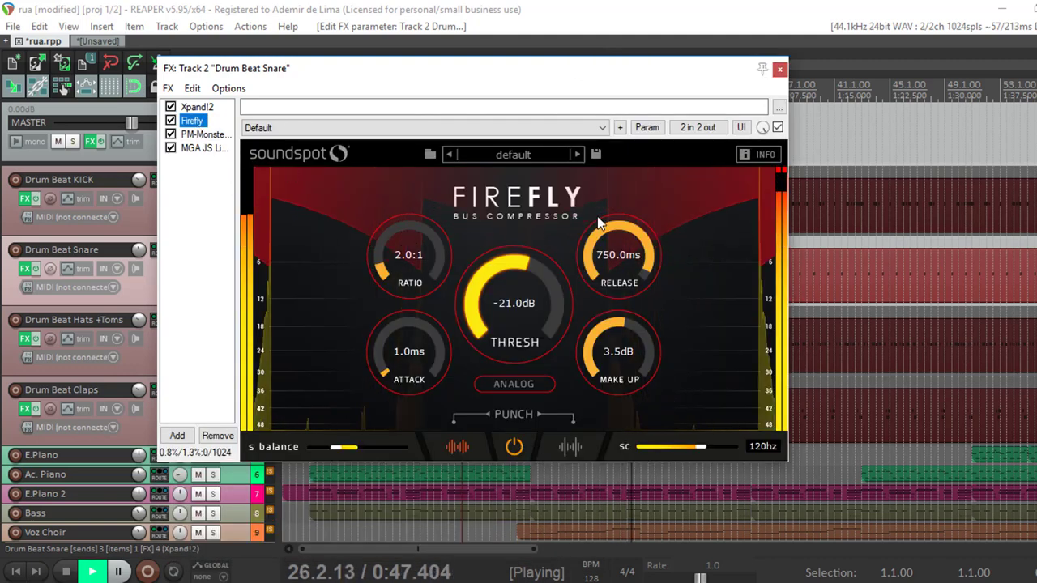
click(578, 154)
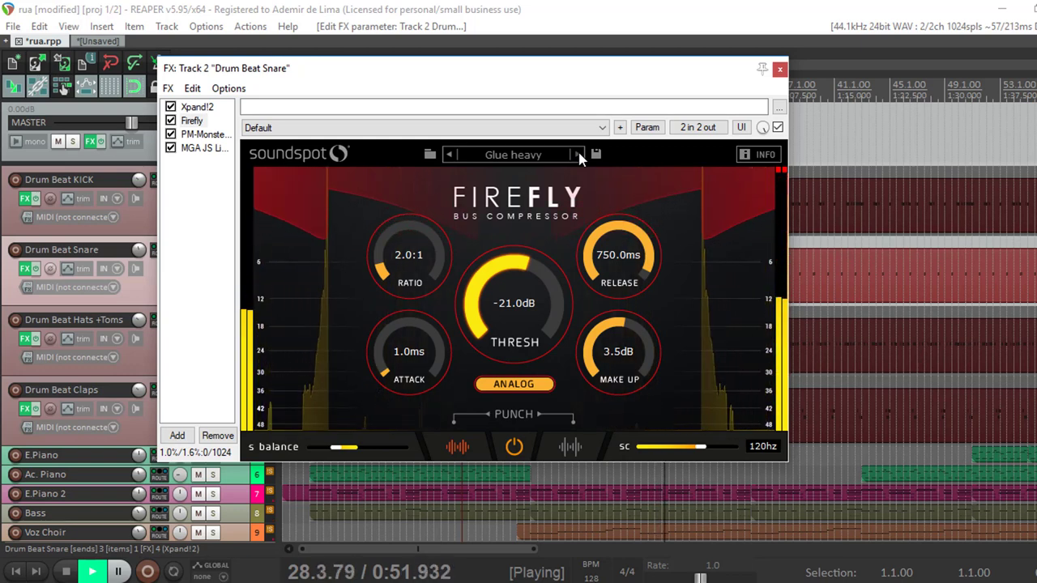
click(578, 154)
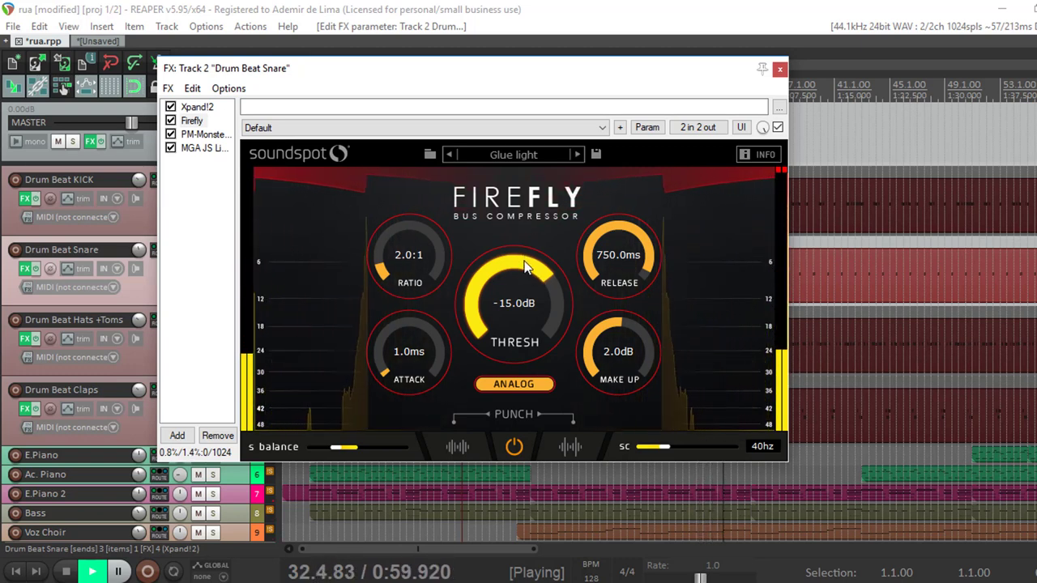
drag(525, 276, 528, 343)
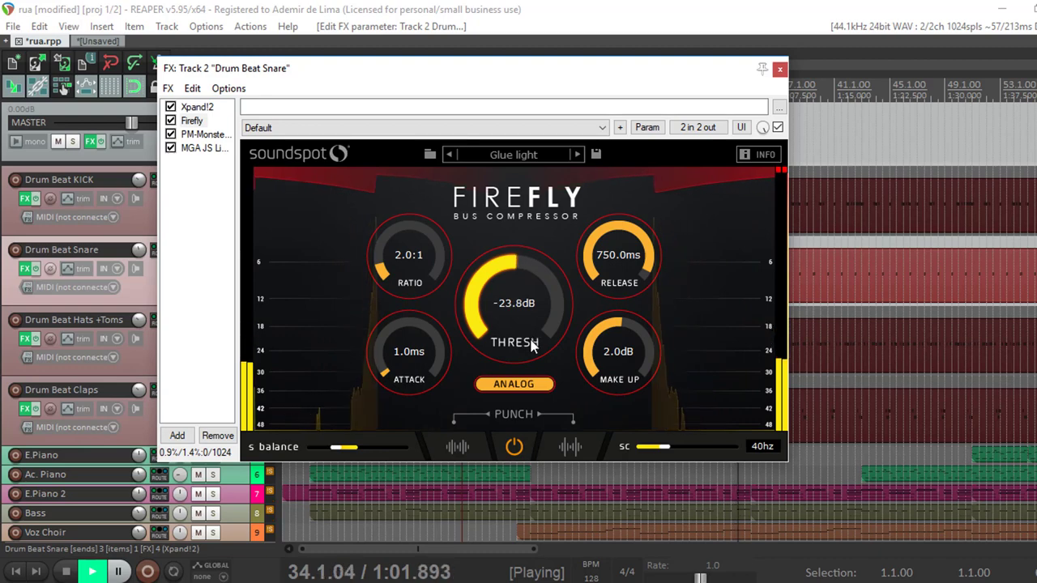
click(781, 66)
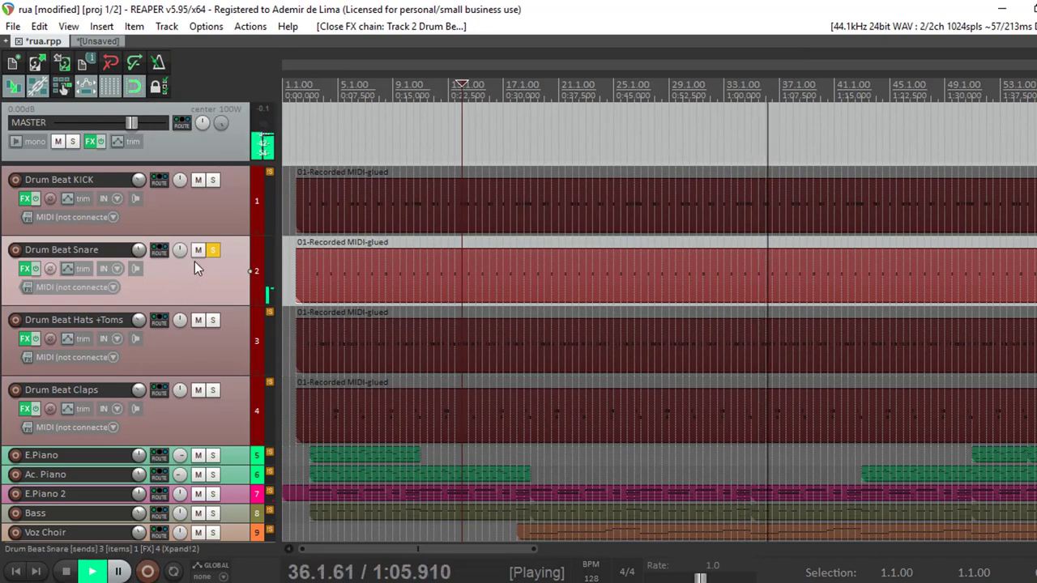
- Unsolo the Drum Beat Snare track to hear the full mix, stop playback, and solo the Drum Beat KICK track instead
click(213, 251)
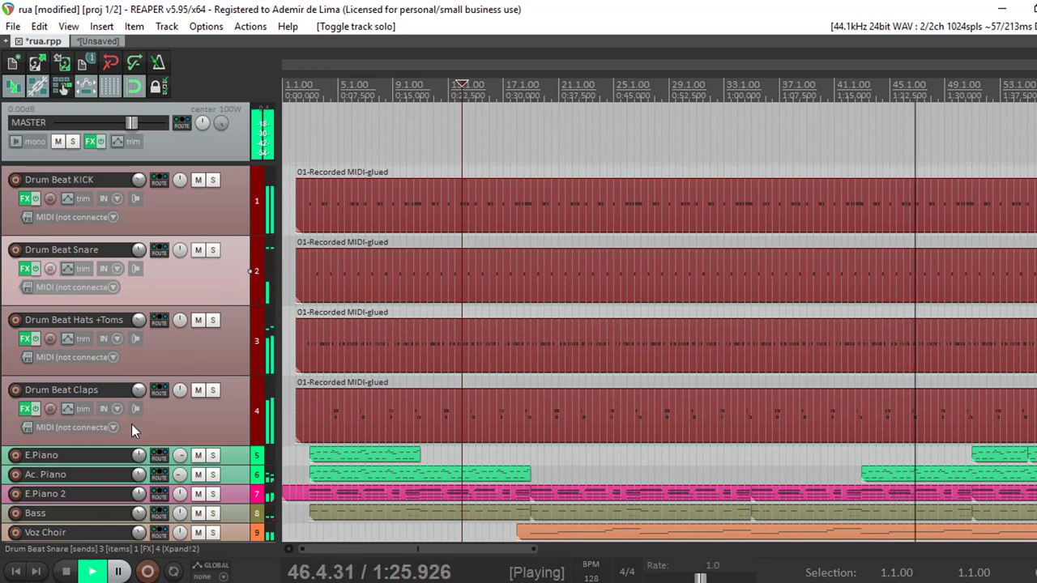
click(66, 571)
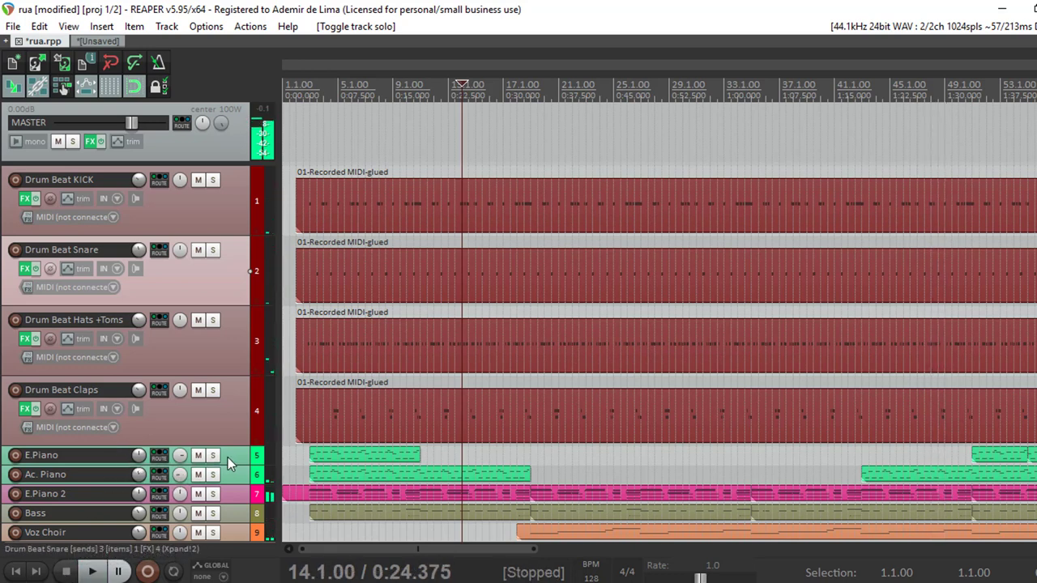
click(224, 202)
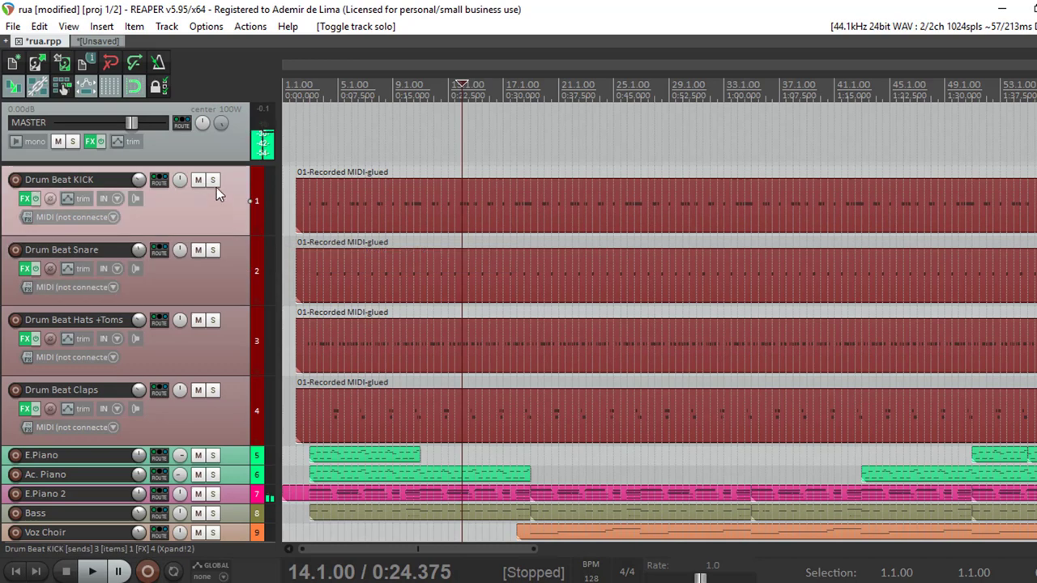
click(213, 180)
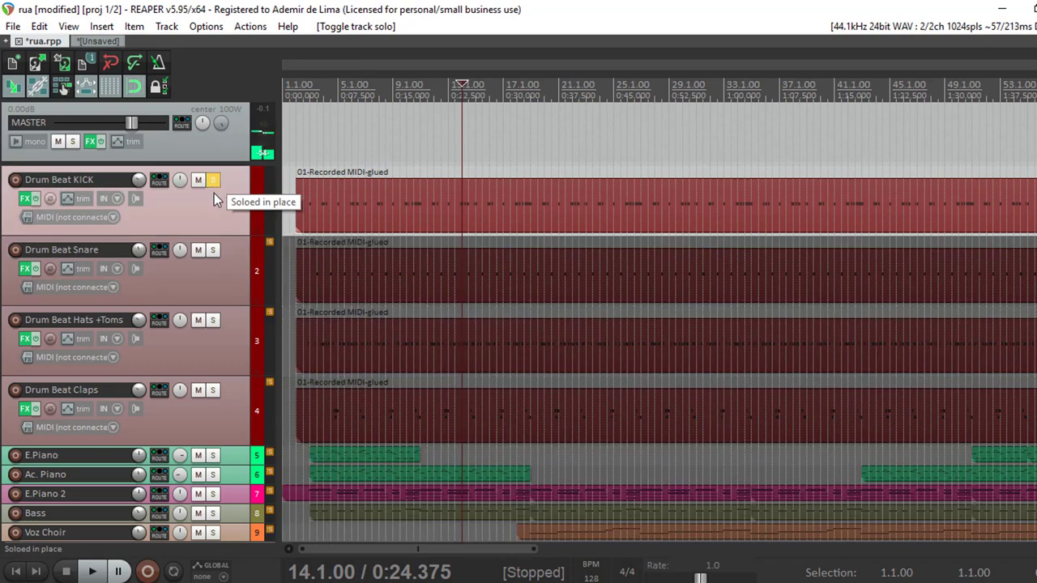
- Open the Drum Beat KICK effects chain, move its window clear of the track controls and play the kick from bar 14
click(25, 200)
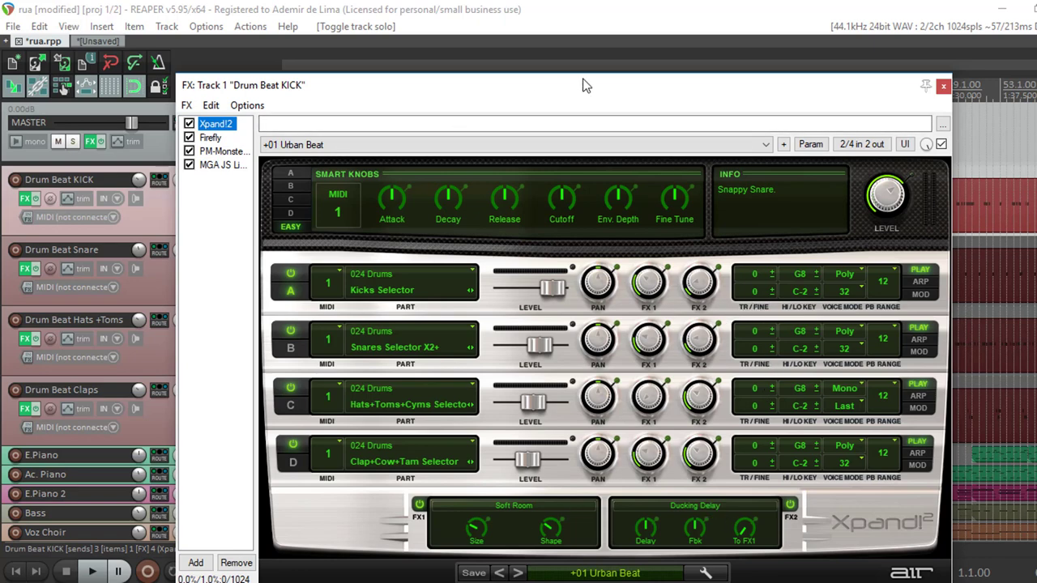
drag(535, 86, 646, 73)
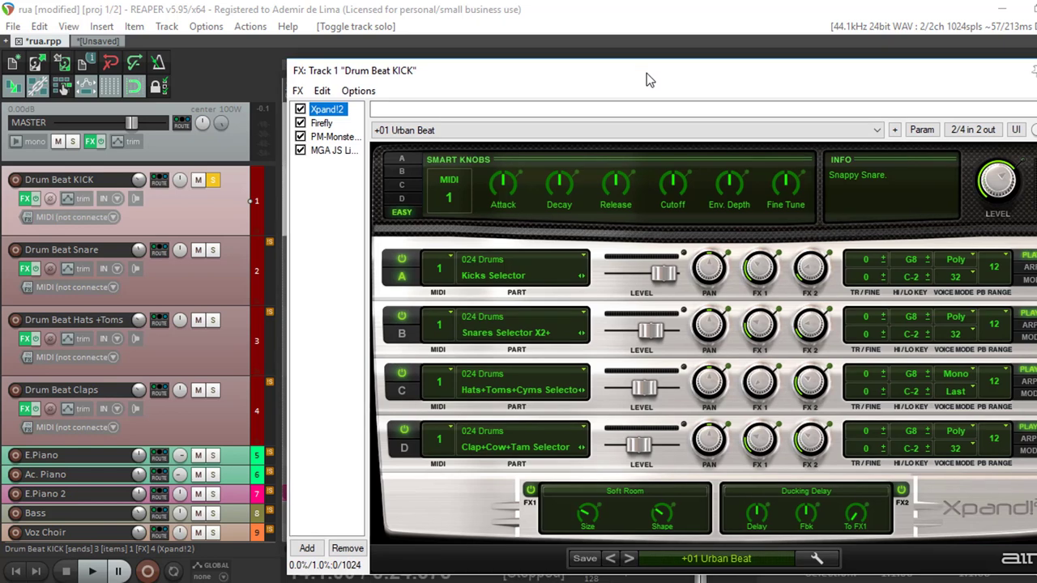
click(93, 572)
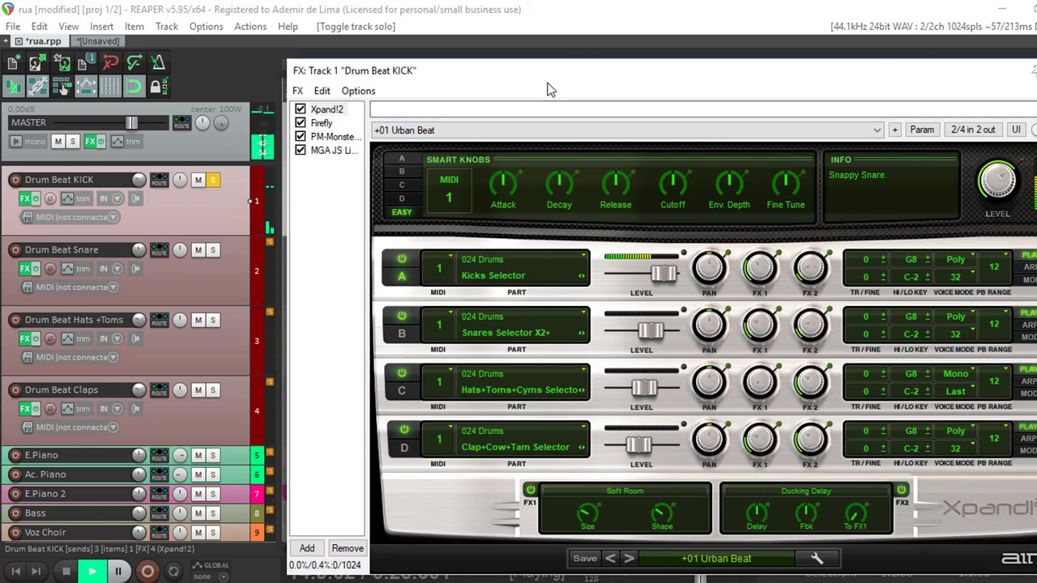
drag(551, 88, 544, 88)
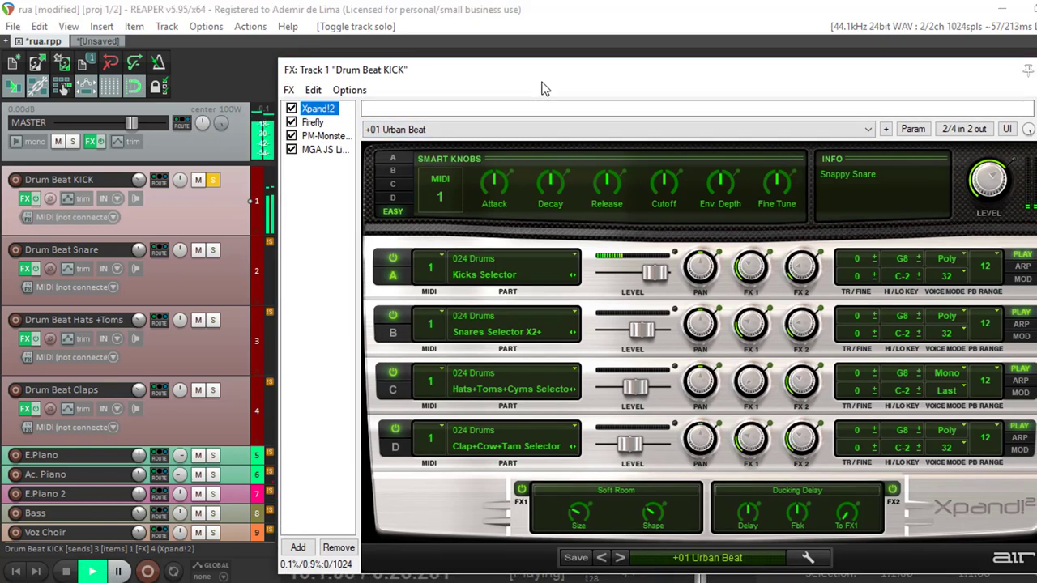
click(891, 490)
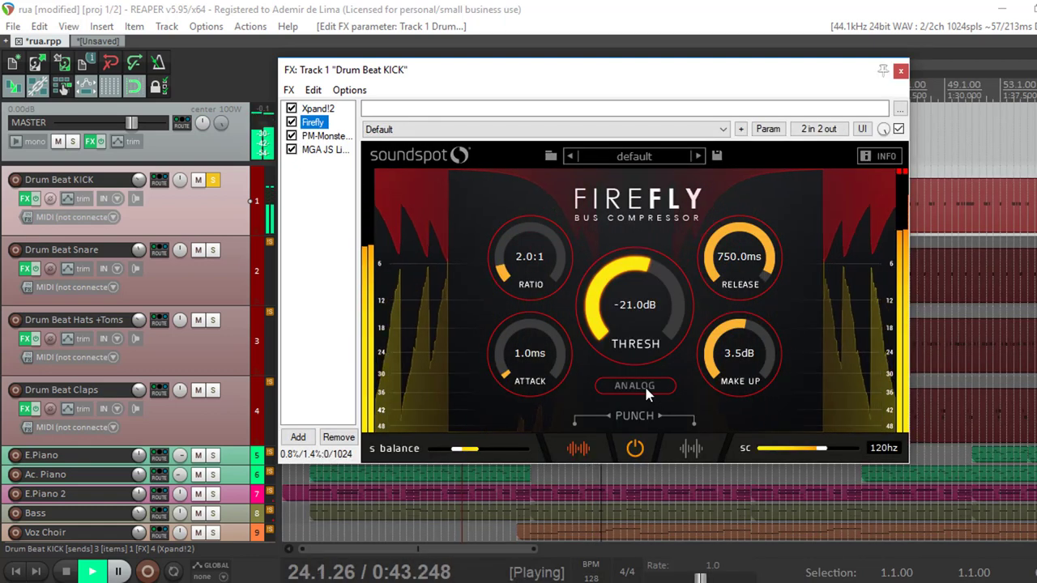
- Set the kick's Firefly threshold to -24.6 dB, auditioning Analog mode and bypass, and leave the compressor on with Analog off
click(644, 386)
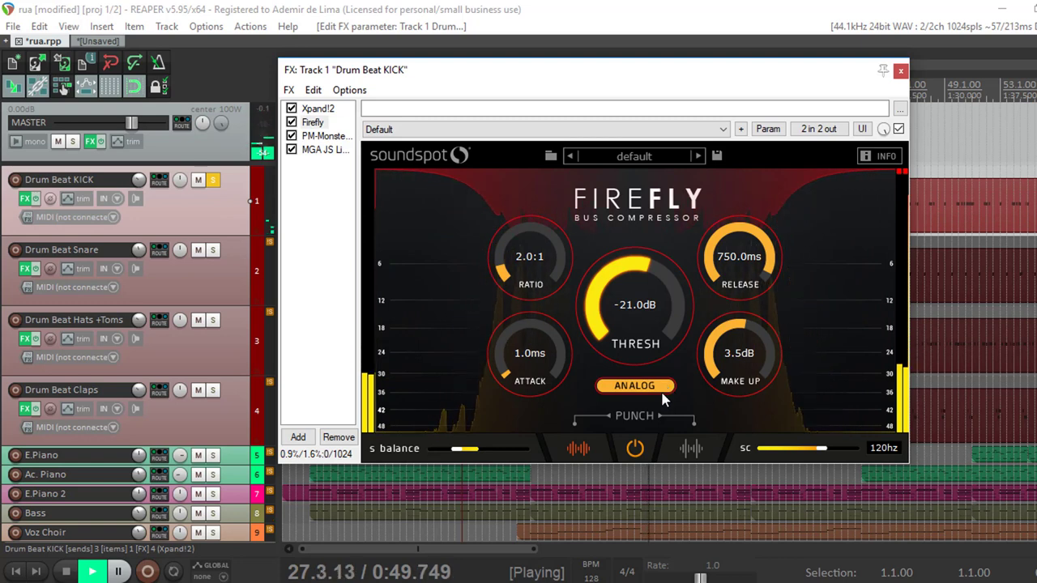
click(635, 449)
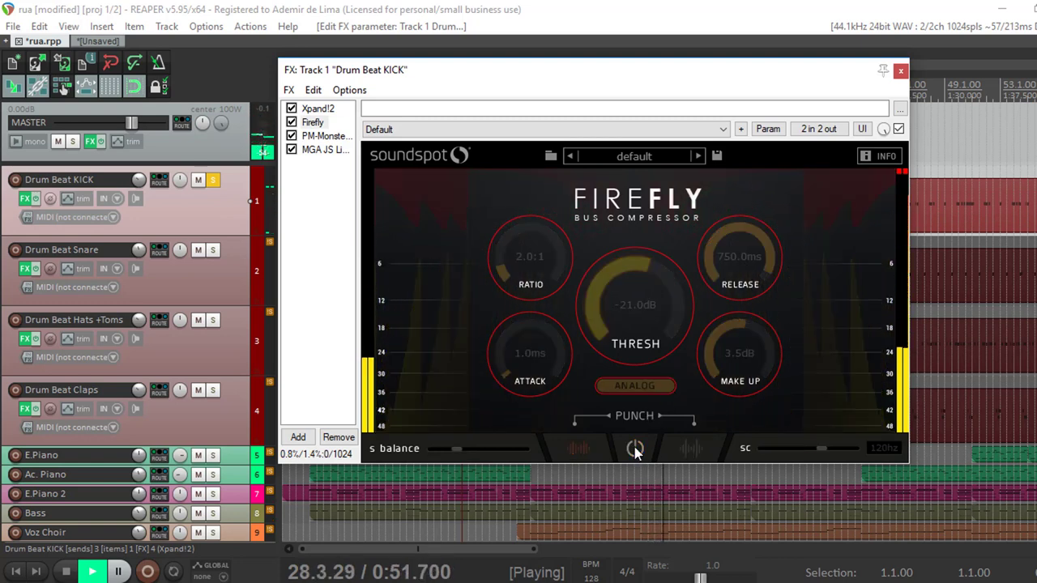
click(635, 449)
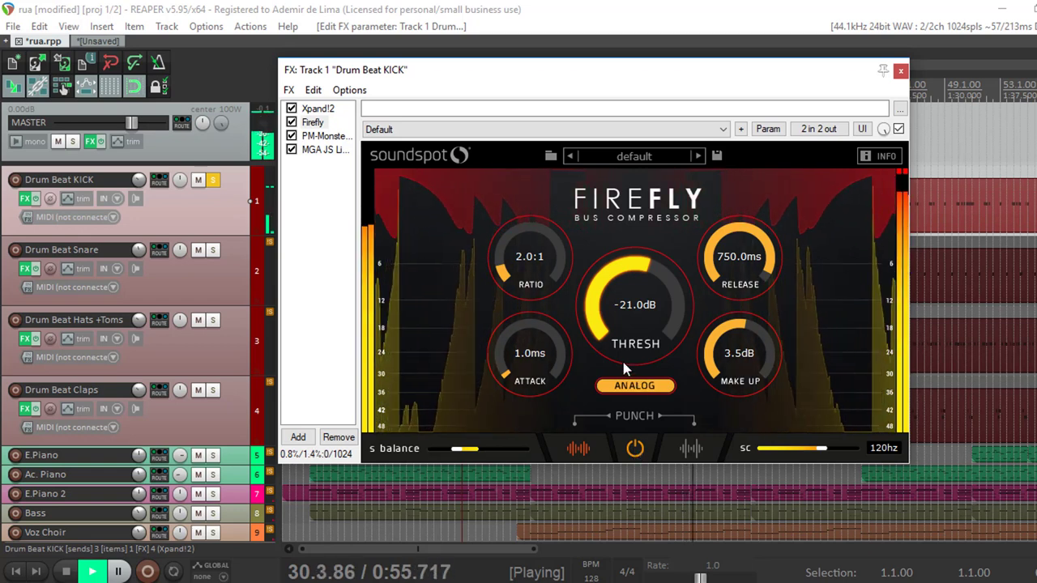
drag(639, 274, 648, 303)
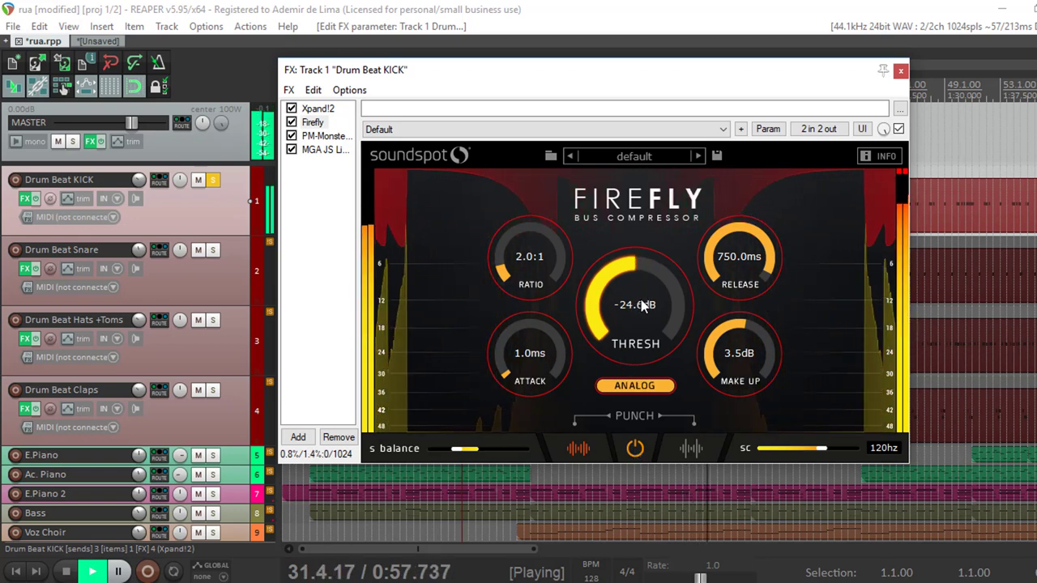
click(633, 384)
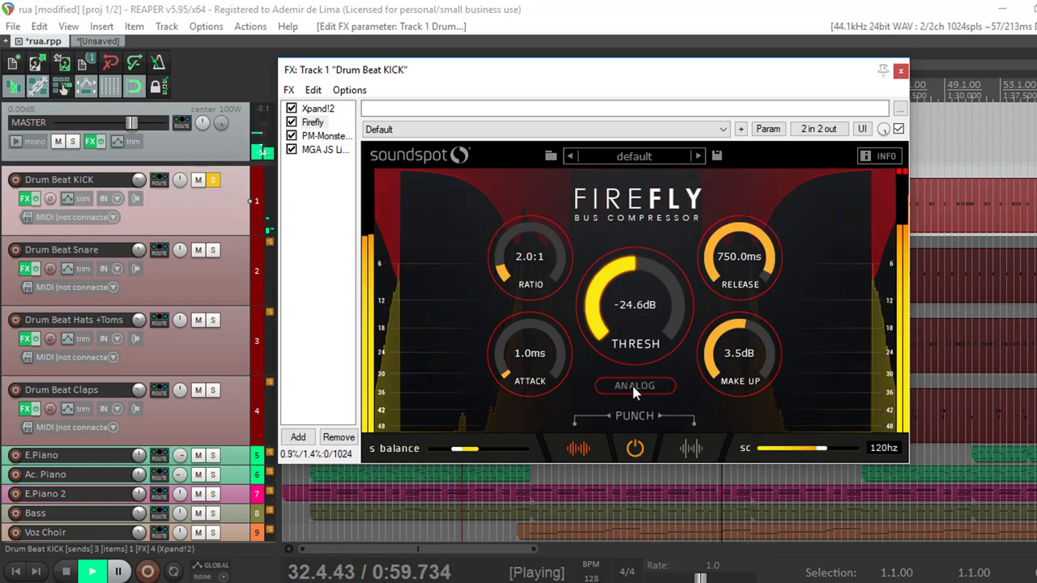
- Audition Acoustic Guitar 2 and Bass Drum 1 in the kick's P&M Monster Boost, choose the Bass Drum 2 preset and close the effects window
click(324, 135)
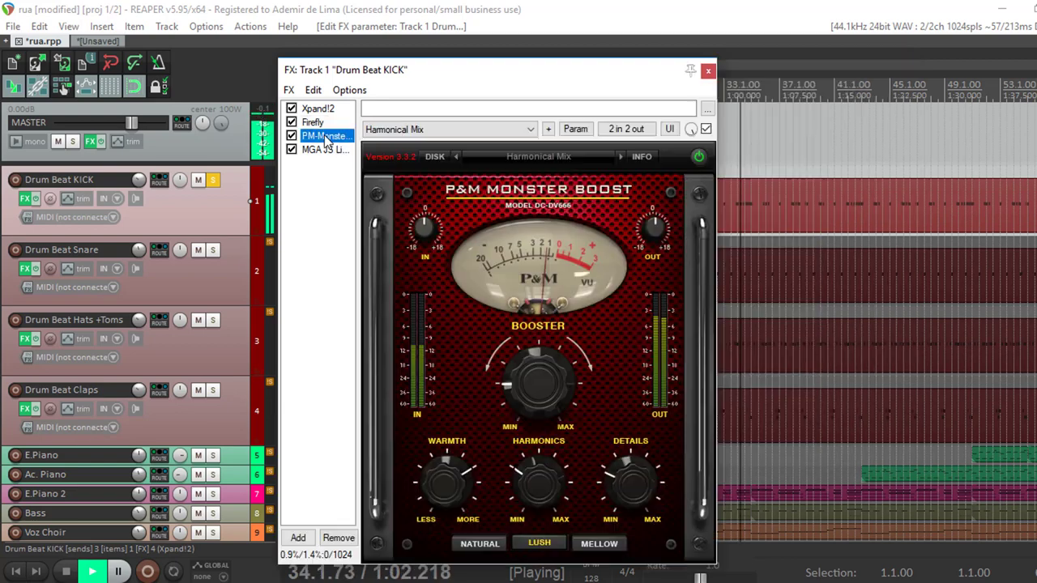
click(622, 157)
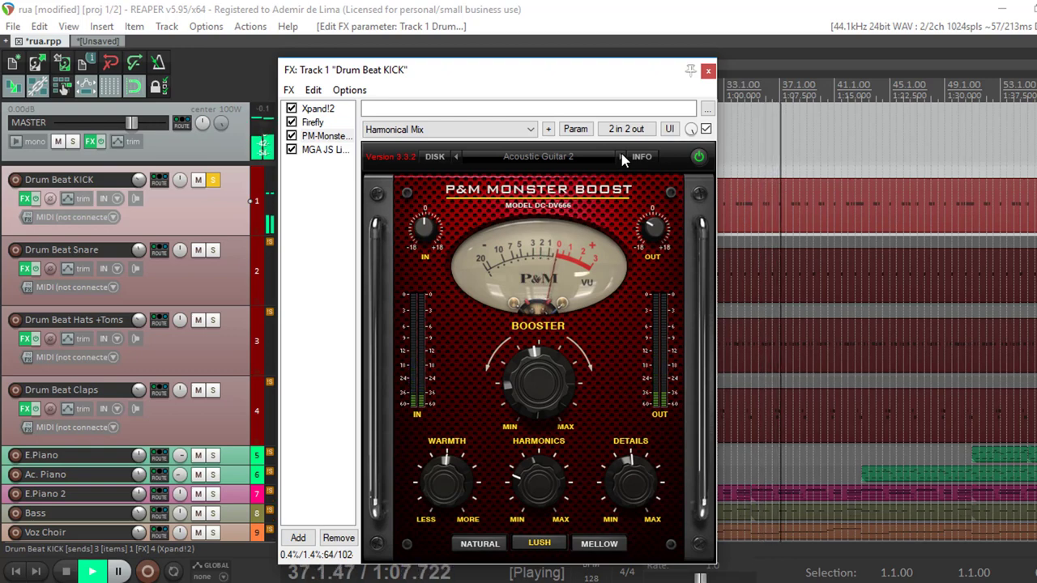
click(312, 122)
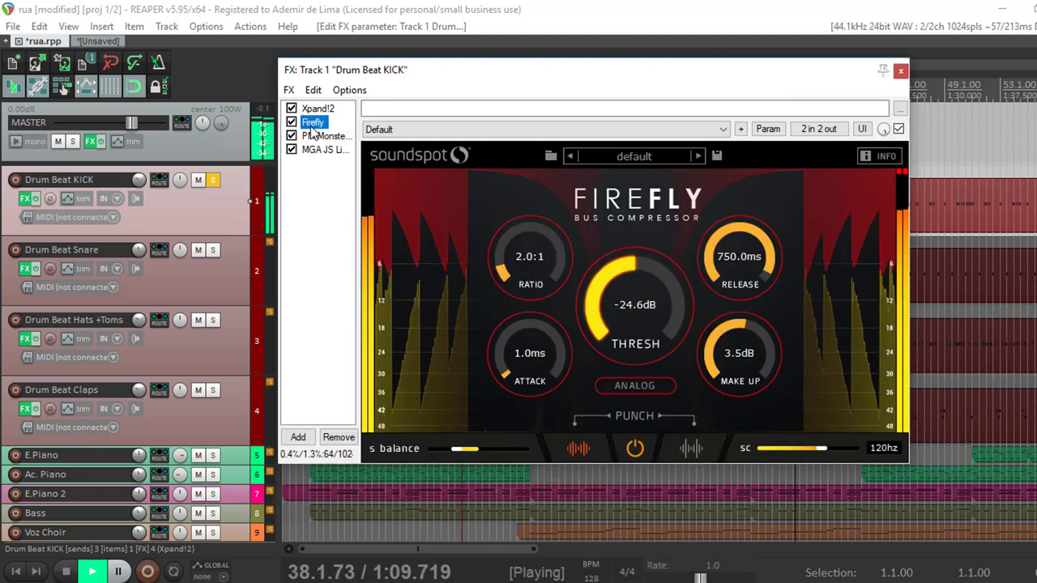
click(322, 136)
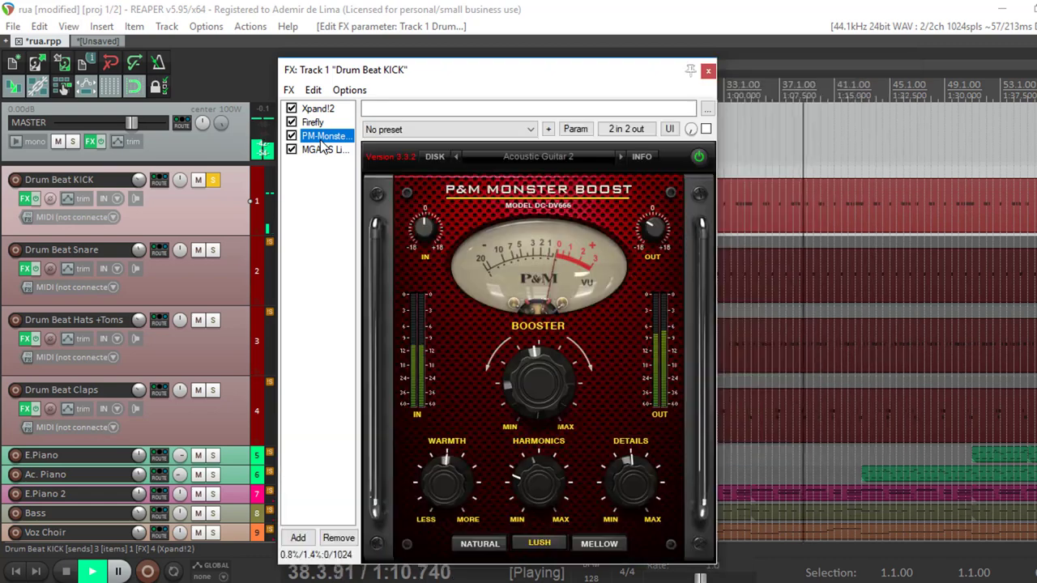
click(622, 157)
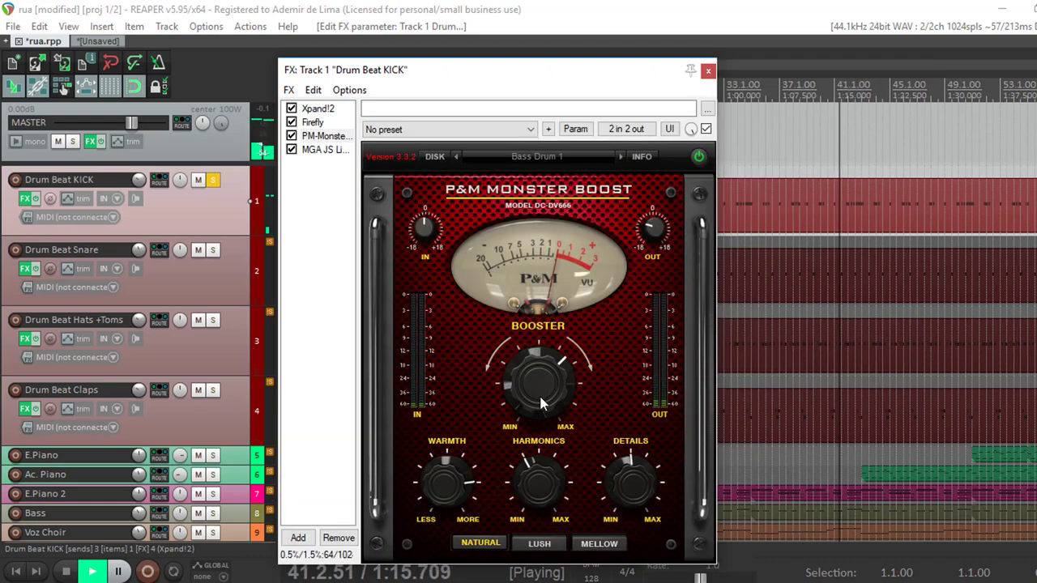
mouse_move(549, 382)
mouse_down()
mouse_move(550, 359)
mouse_move(550, 381)
mouse_up()
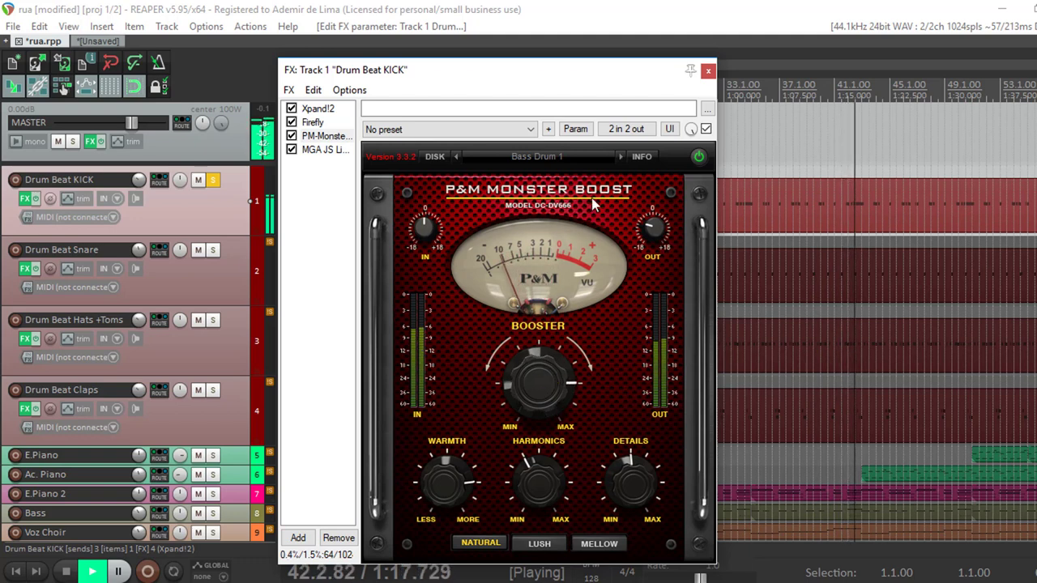
click(622, 158)
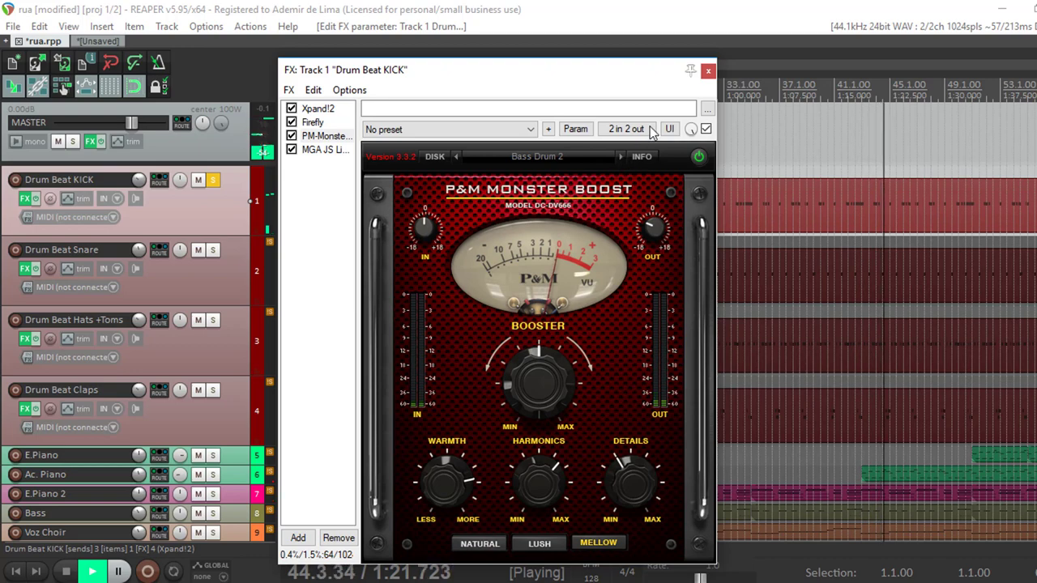
click(707, 71)
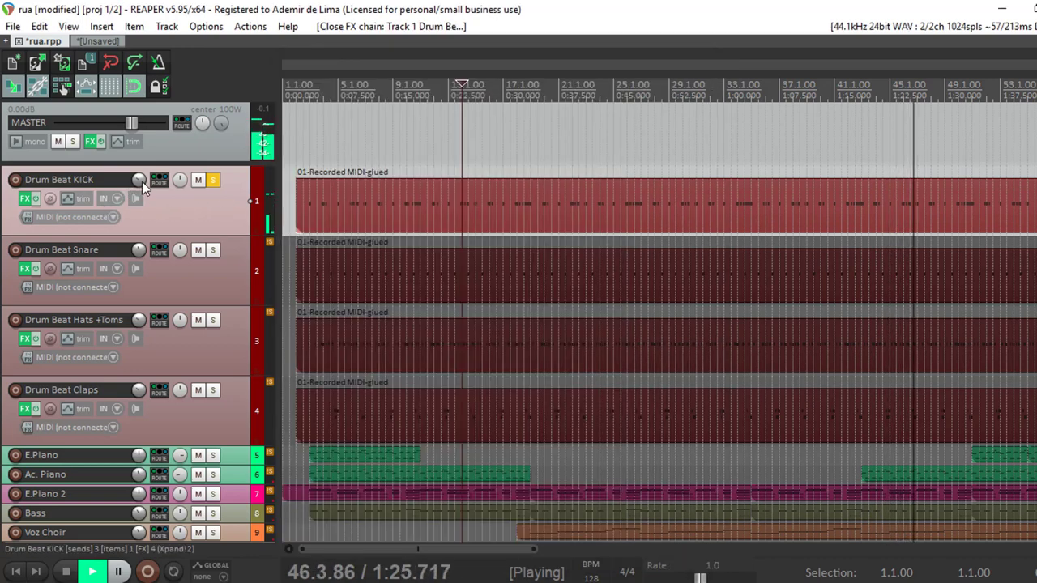
- Set the Drum Beat KICK track's volume to -3.63 dB, unsolo it to hear the full mix and stop playback
mouse_move(142, 182)
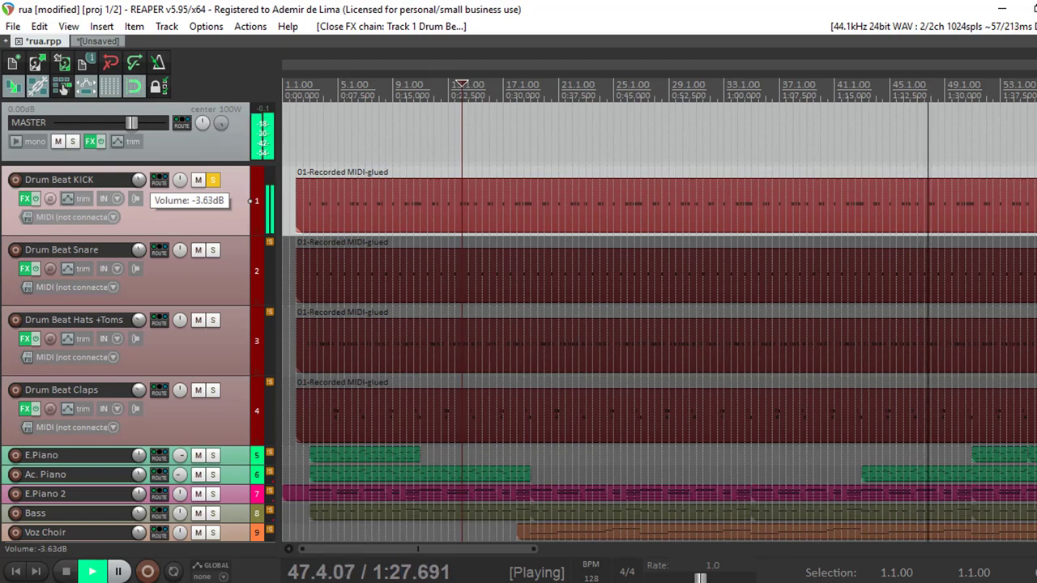
click(213, 179)
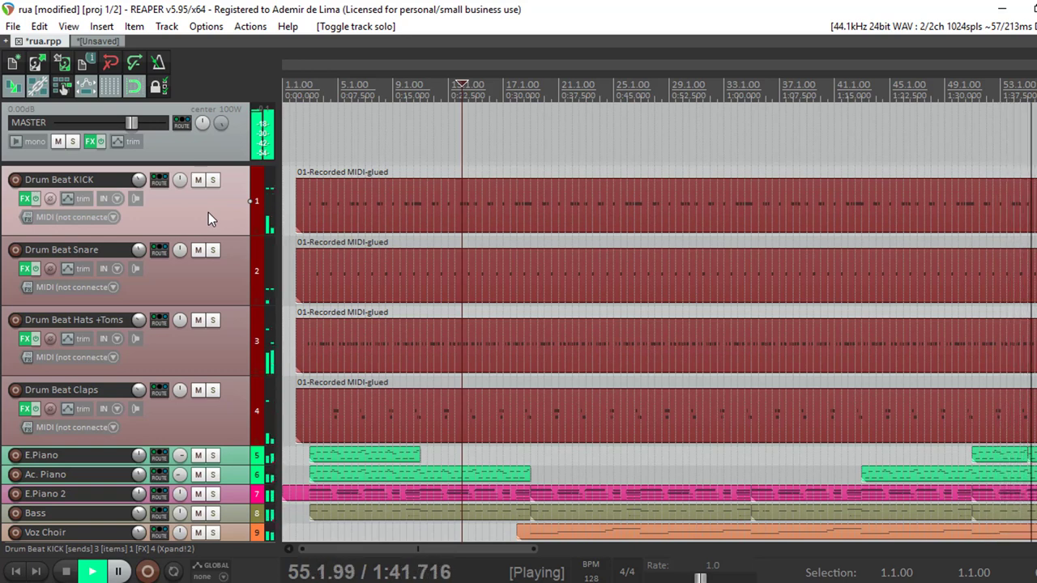
click(66, 571)
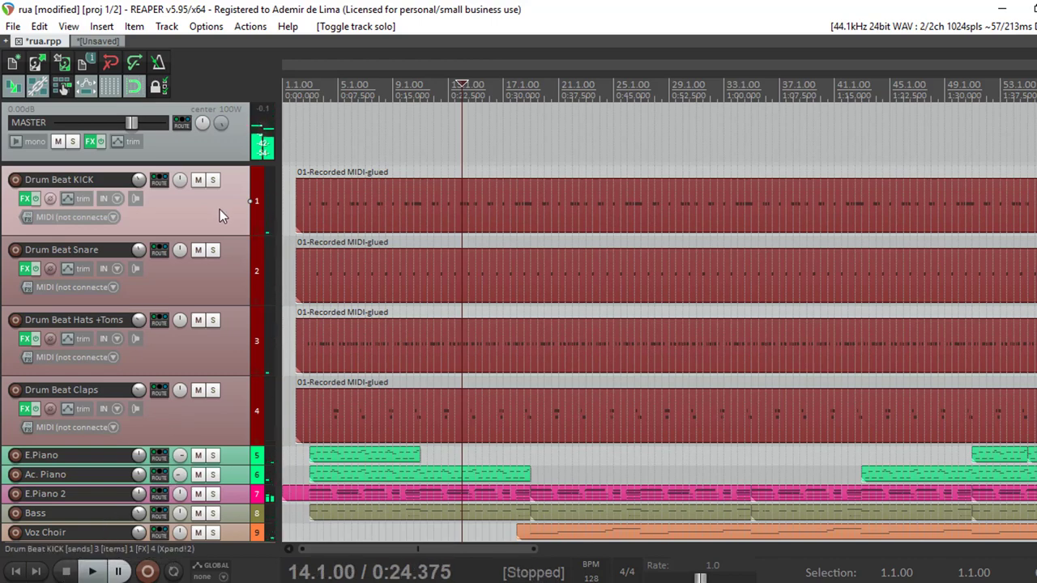
- Open Xpand!2 on the Drum Beat KICK track, browse part A's sound categories from Vocals to Drums, and close the effects window without choosing one
click(24, 201)
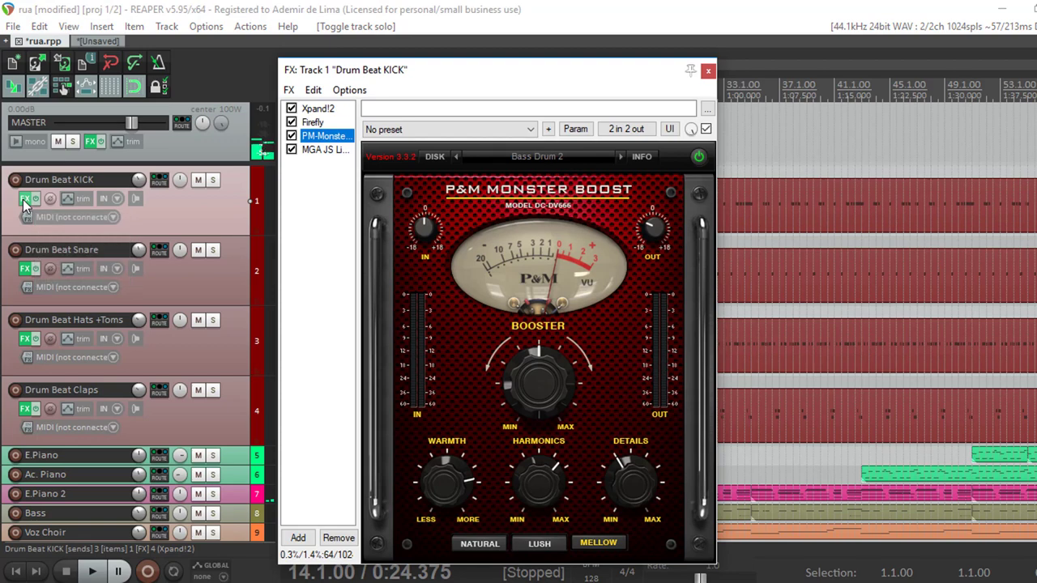
click(318, 109)
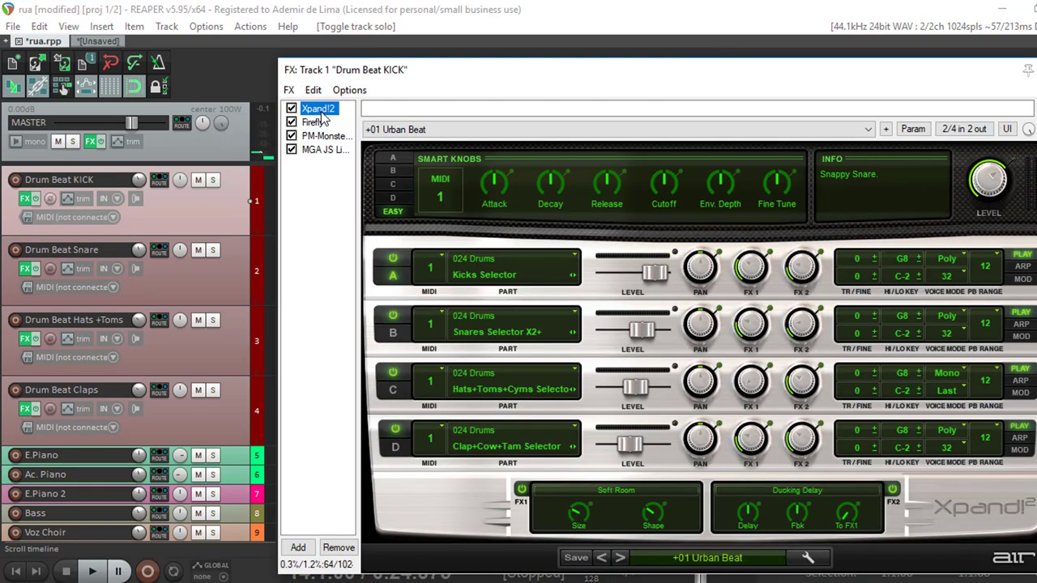
click(473, 278)
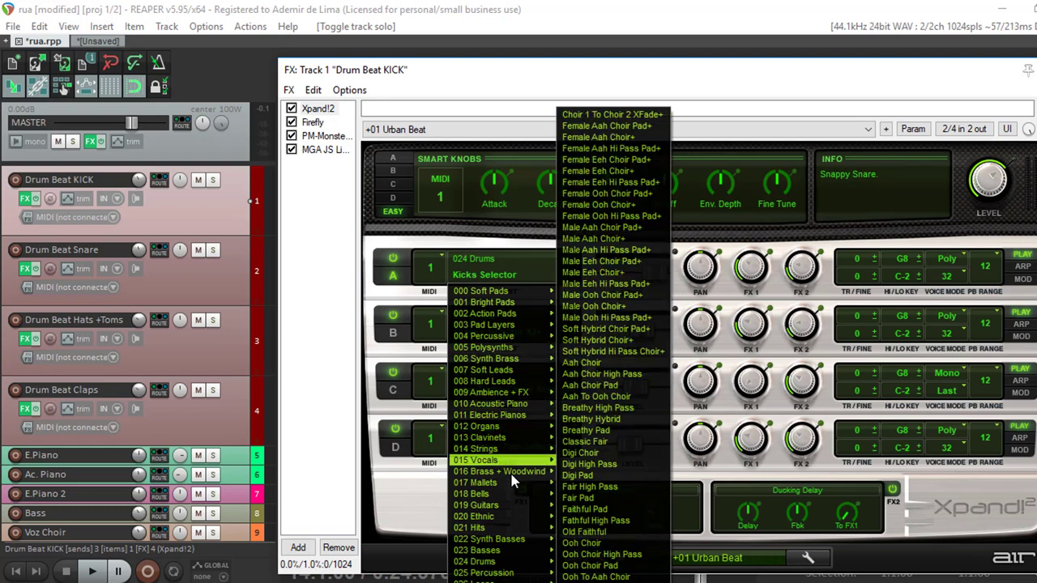
mouse_move(512, 476)
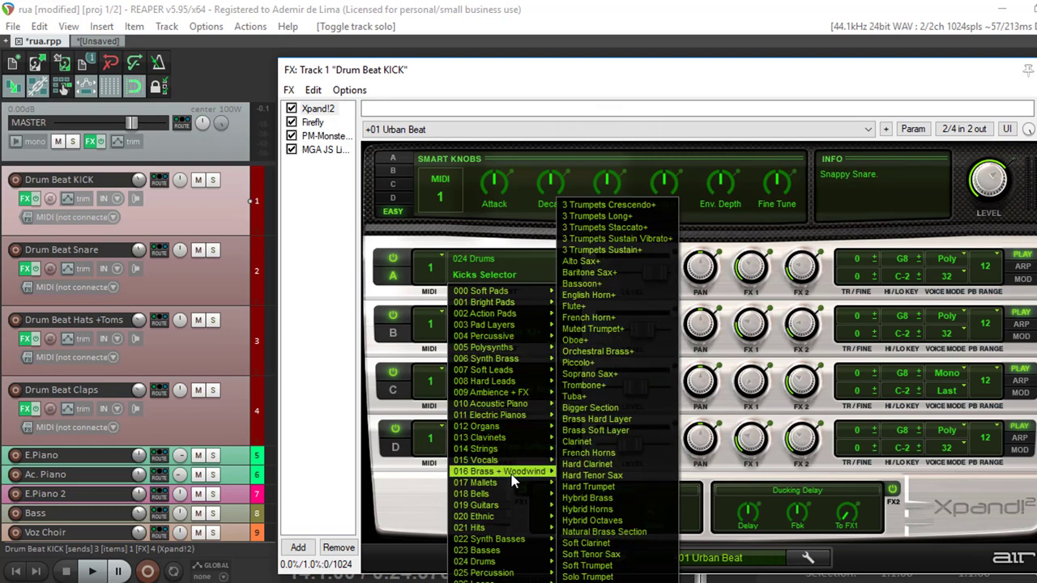
mouse_move(487, 495)
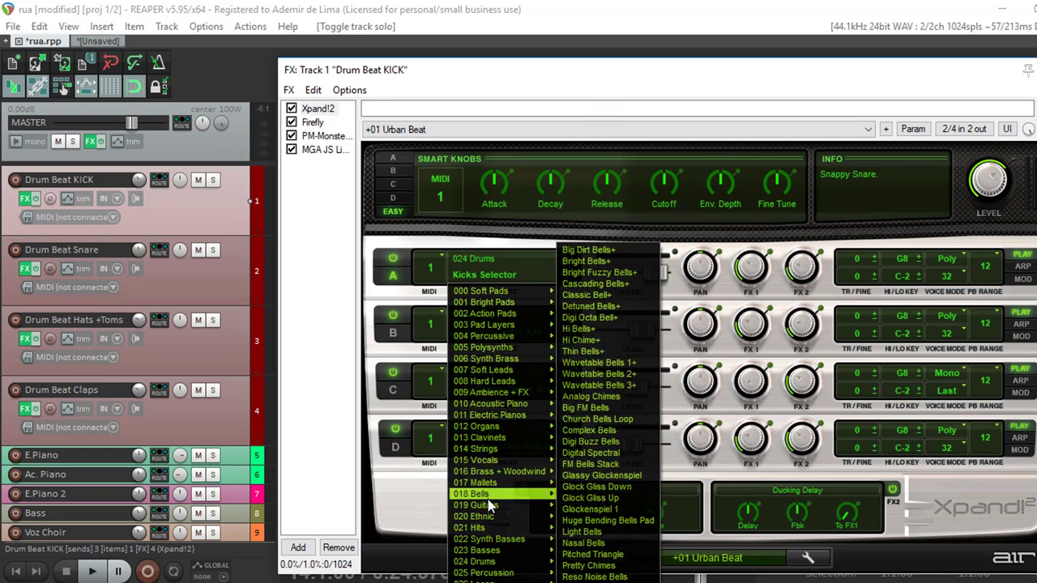
mouse_move(489, 519)
mouse_move(490, 581)
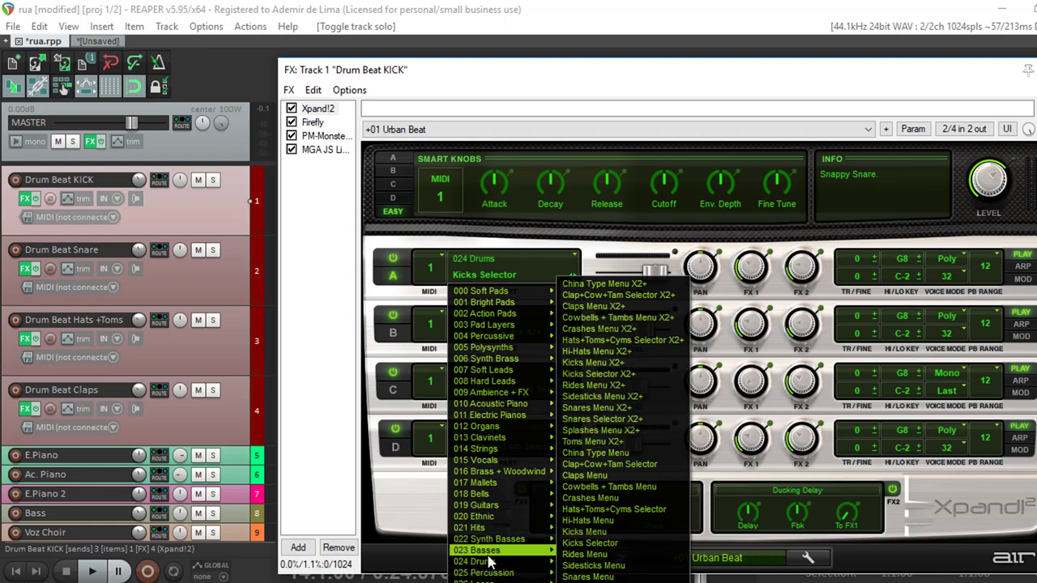
click(324, 497)
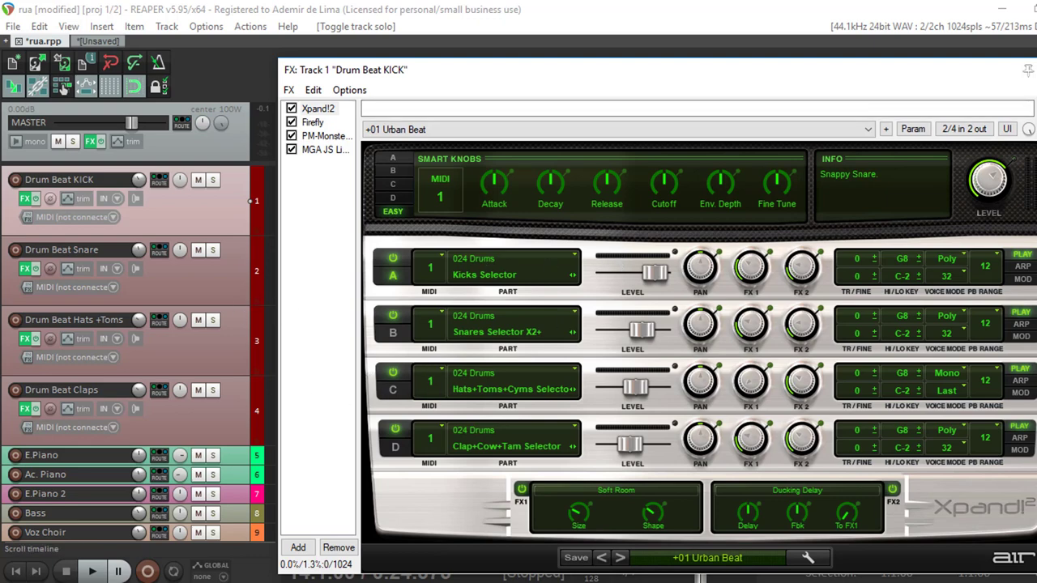
key(Escape)
- Select the Drum Beat Snare, Hats +Toms and Claps tracks in turn to point out the separate drum parts
click(229, 280)
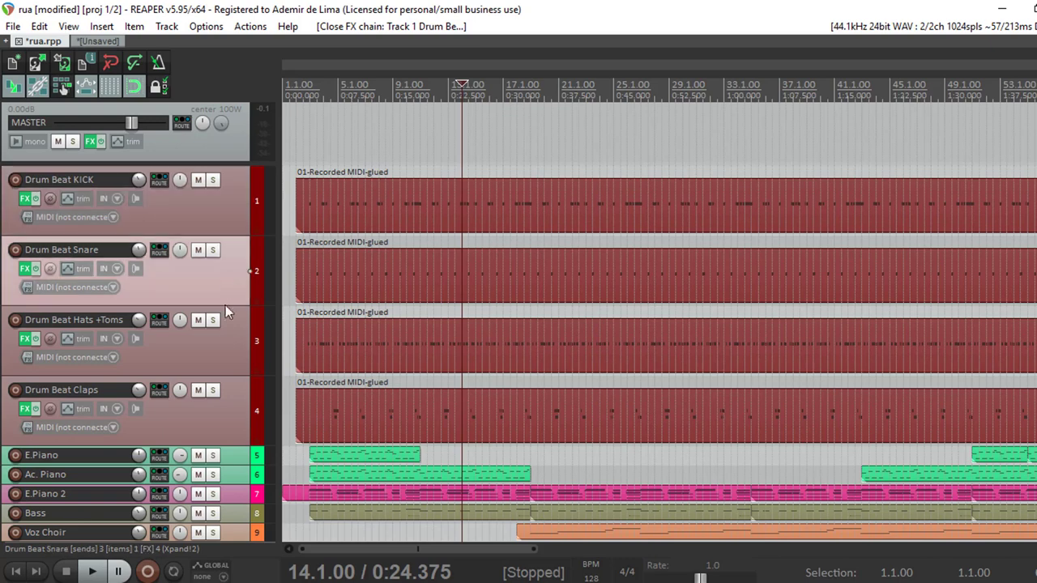
click(222, 369)
click(223, 417)
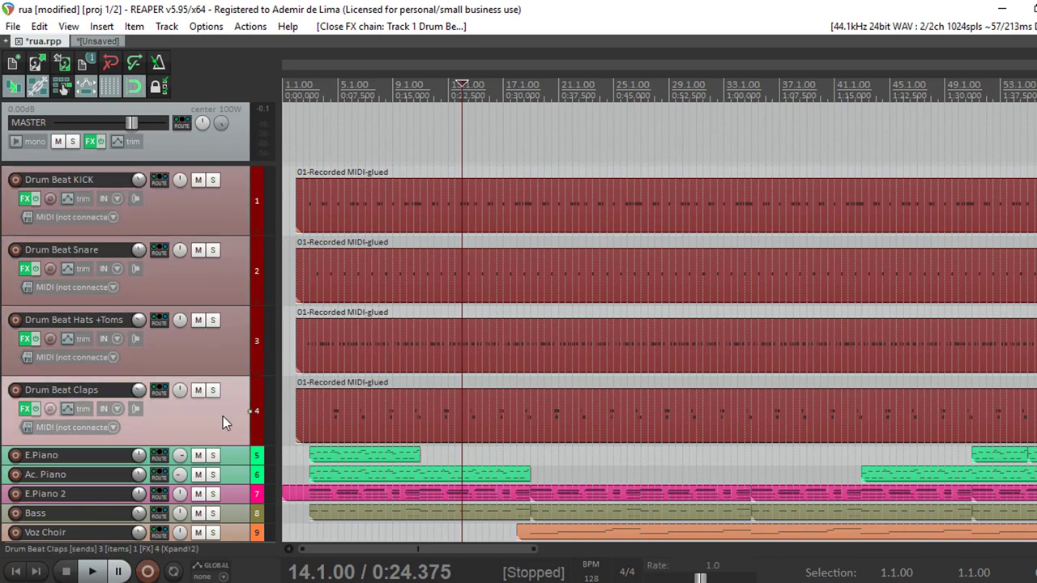
- Browse the VST3 and VST3i plugins available for the Drum Beat KICK effects chain, and close the windows without adding any
click(204, 221)
click(25, 200)
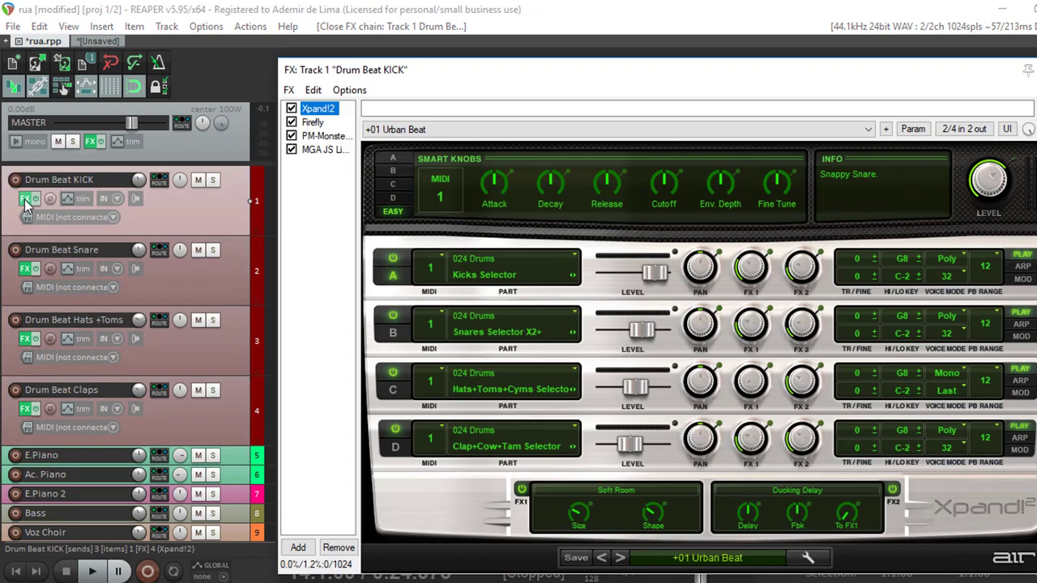
click(299, 548)
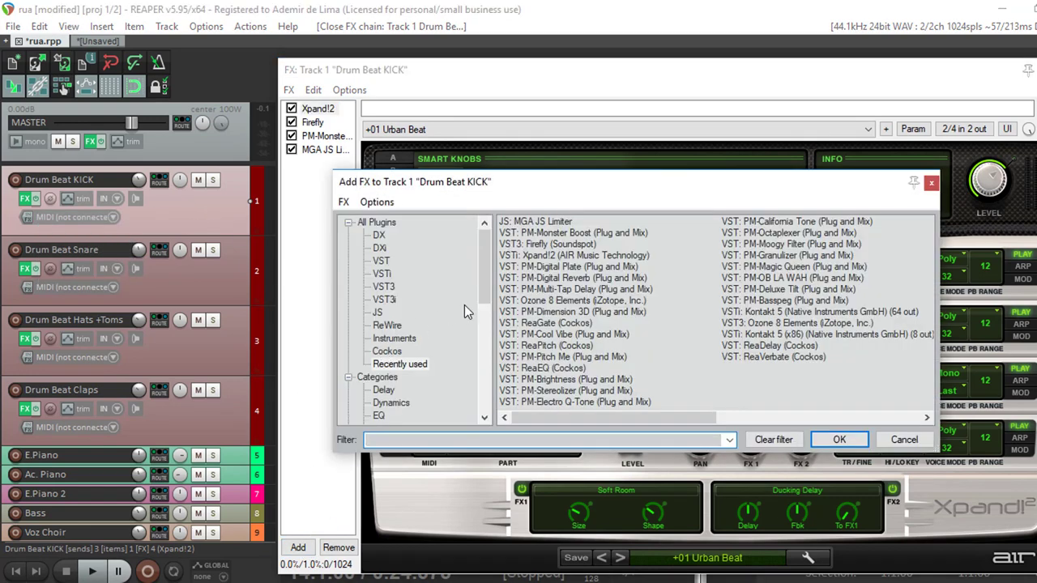
click(385, 300)
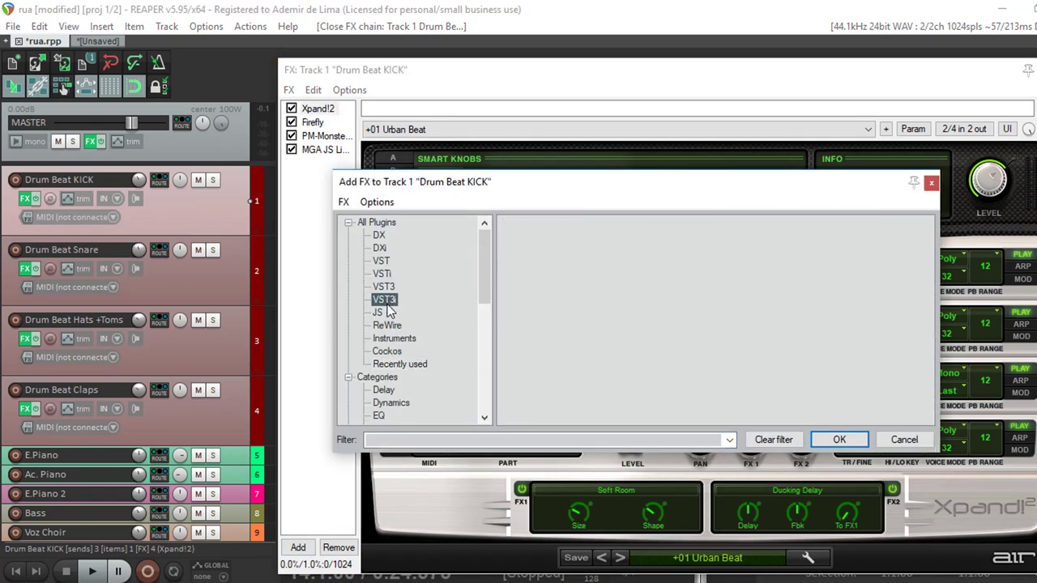
click(385, 287)
click(385, 300)
click(933, 184)
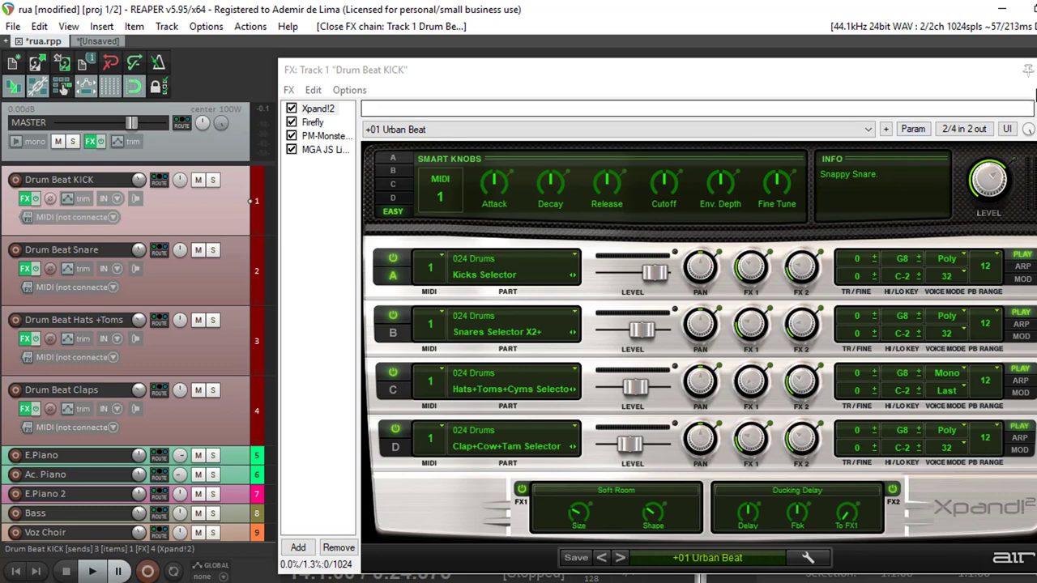
click(391, 25)
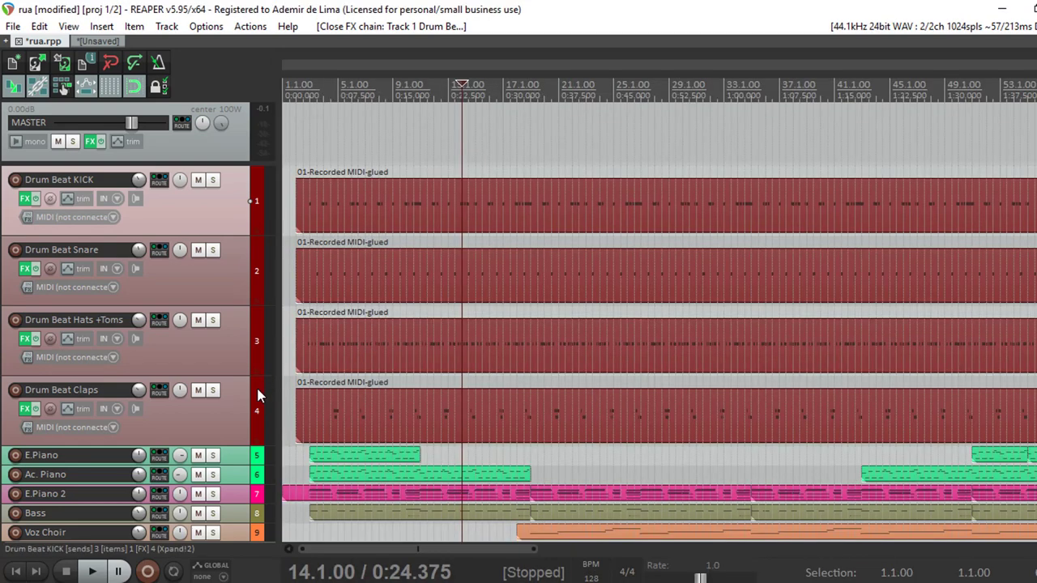
- Select the Drum Beat Claps track, shrink all tracks to compact height and play the full arrangement from bar 59
click(226, 424)
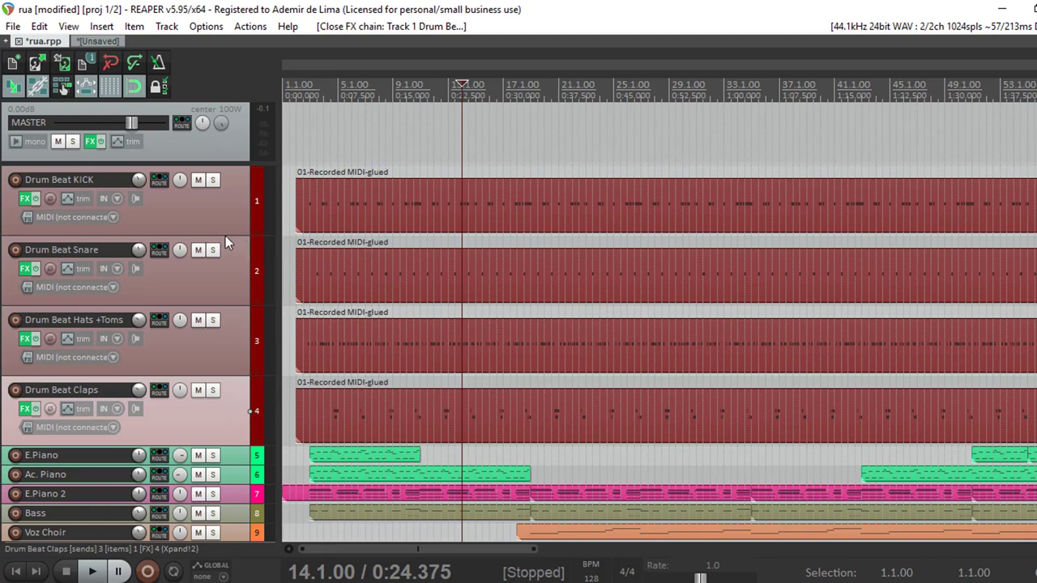
drag(225, 237, 245, 183)
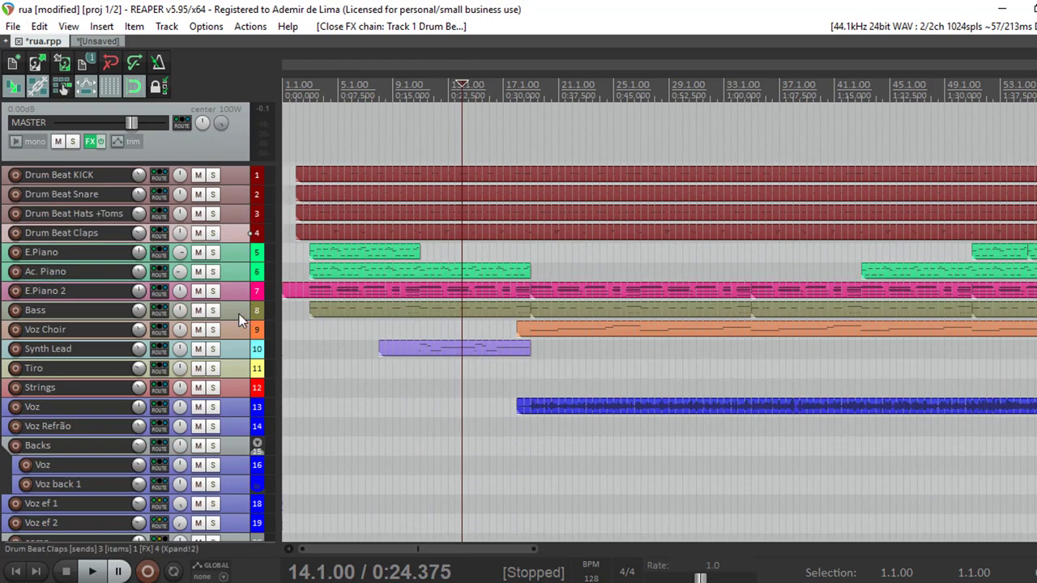
scroll(235, 322, down, 3)
scroll(507, 370, down, 5)
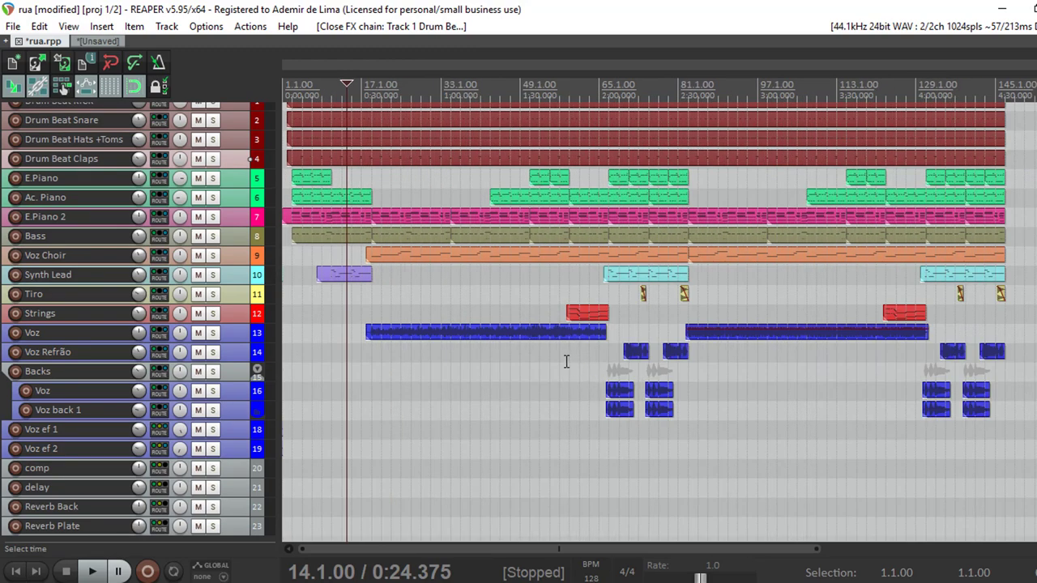
click(569, 85)
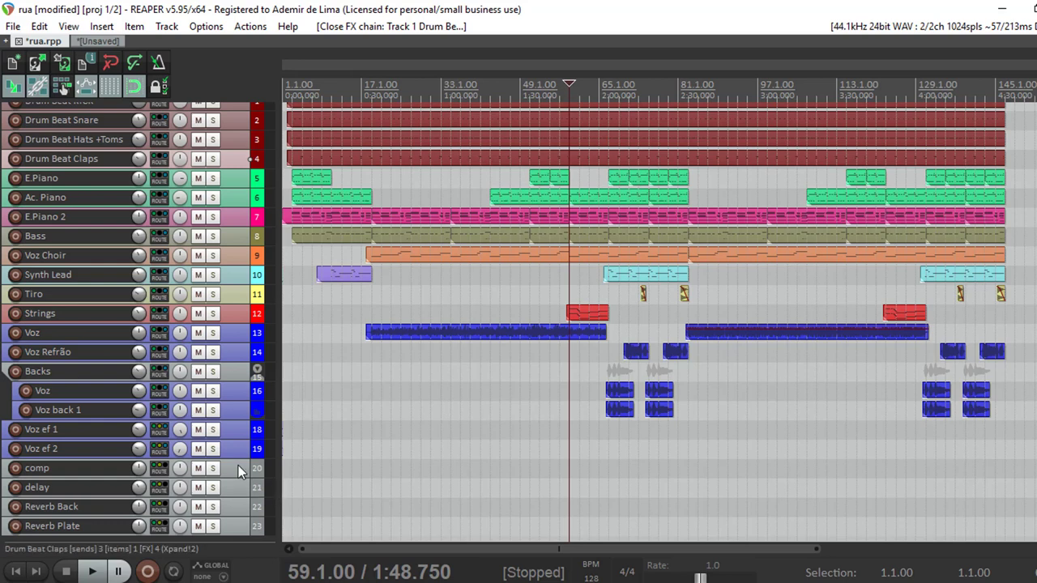
scroll(240, 469, down, 1)
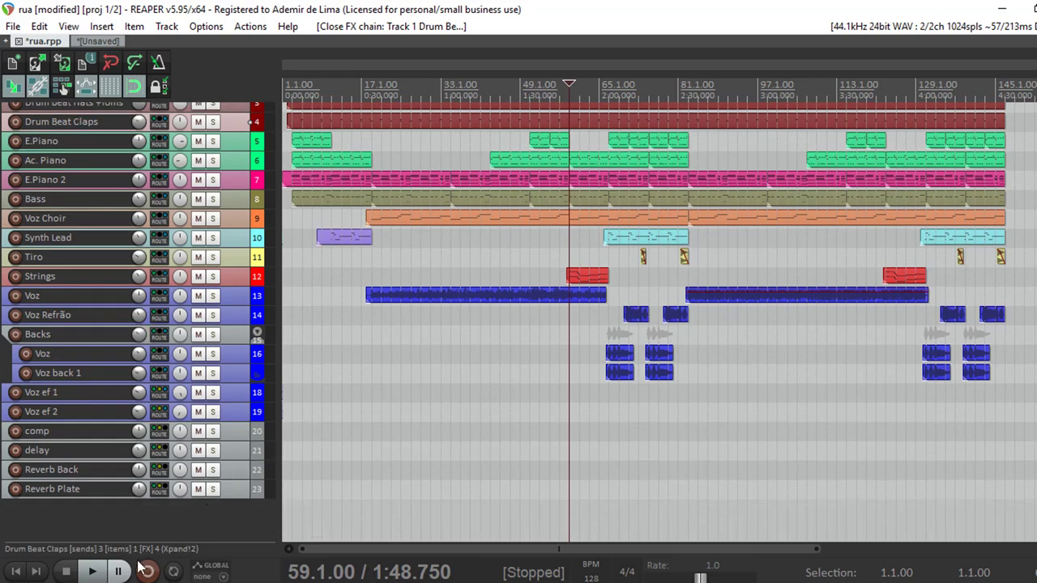
click(91, 572)
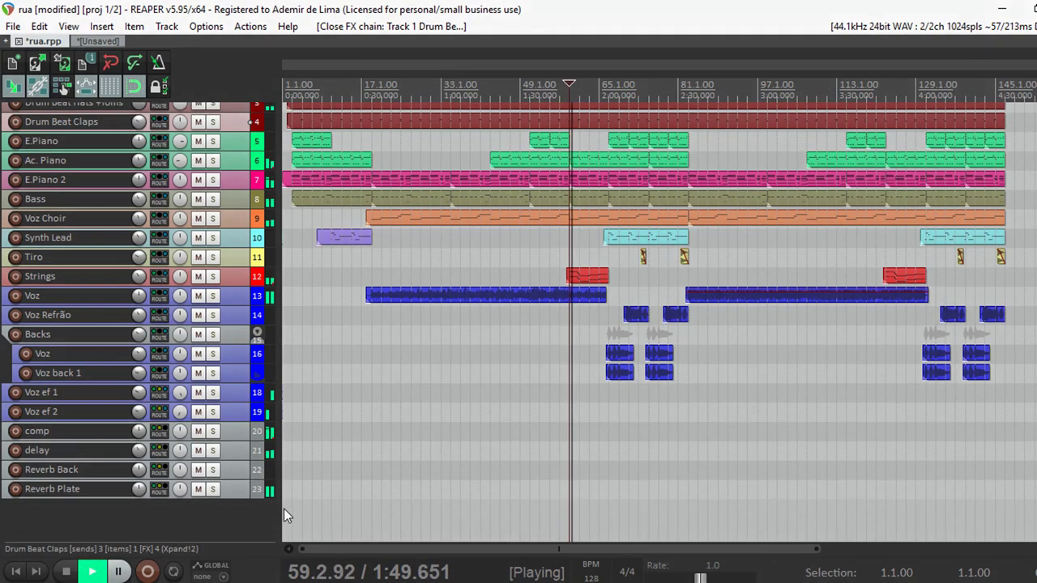